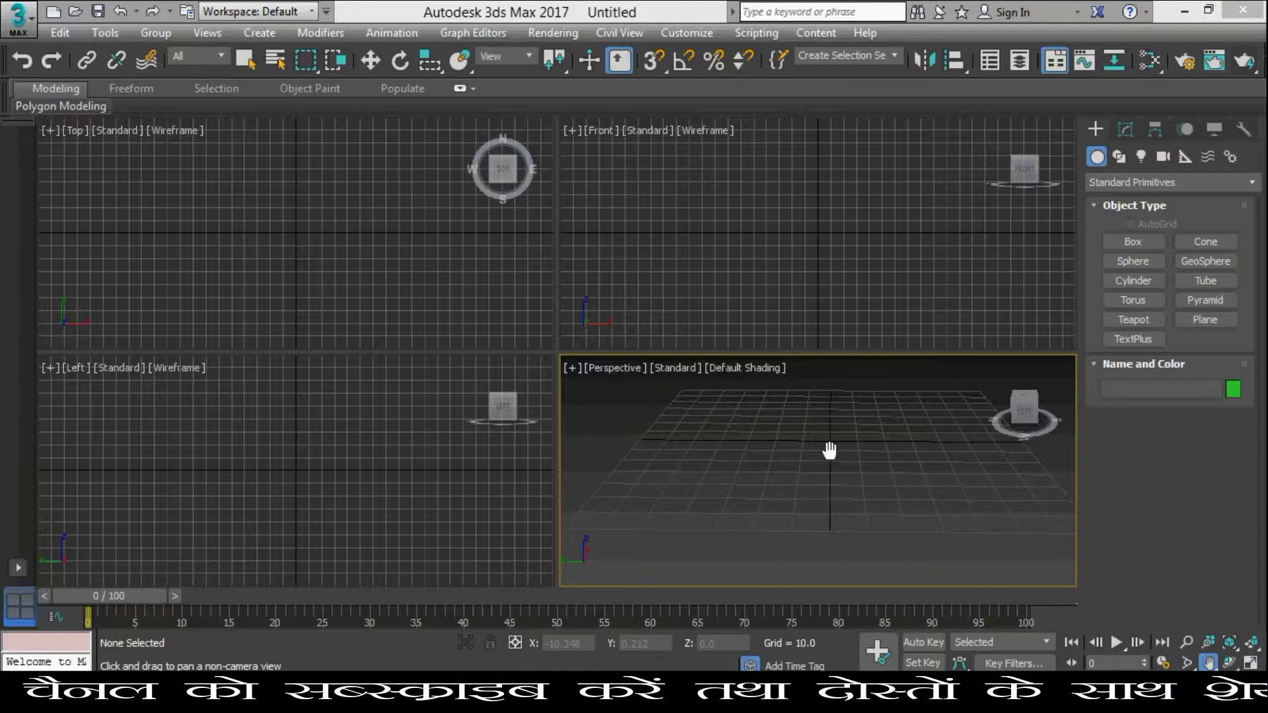
# Maximize the Perspective view and pick the Box tool under Standard Primitives
pyautogui.hotkey('alt', 'w')
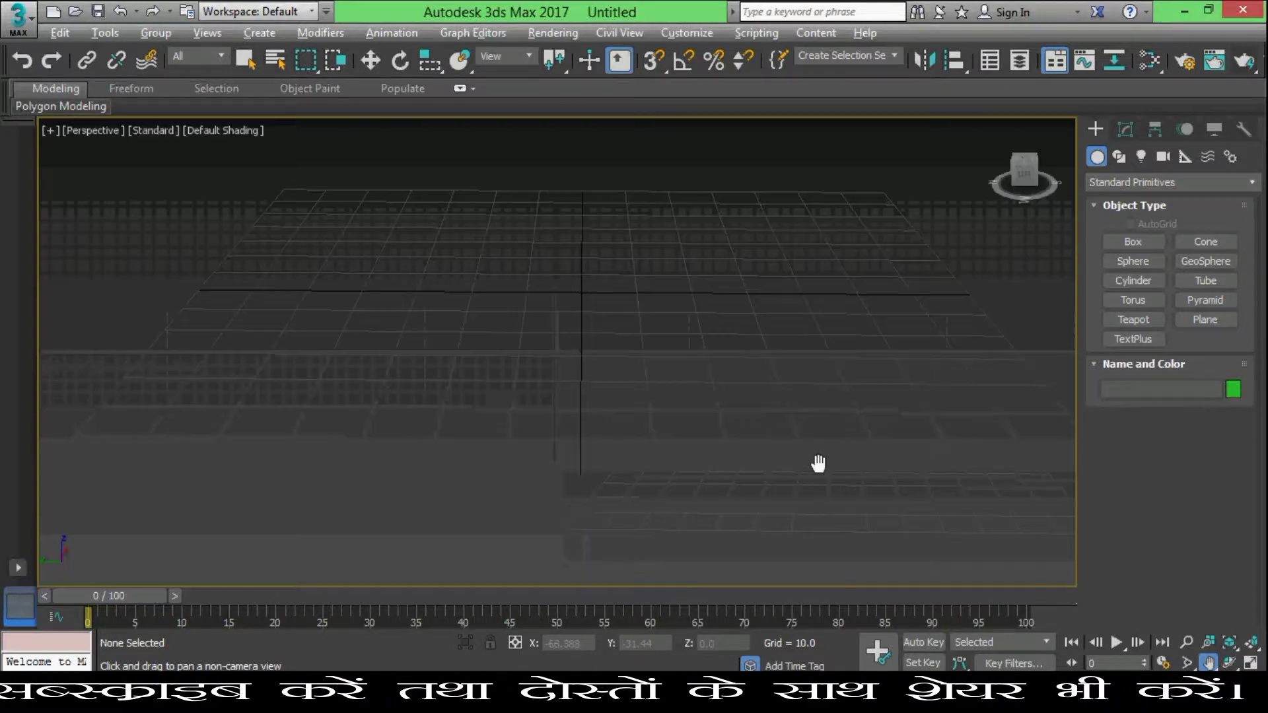
pyautogui.moveTo(753, 435); pyautogui.dragTo(681, 297)
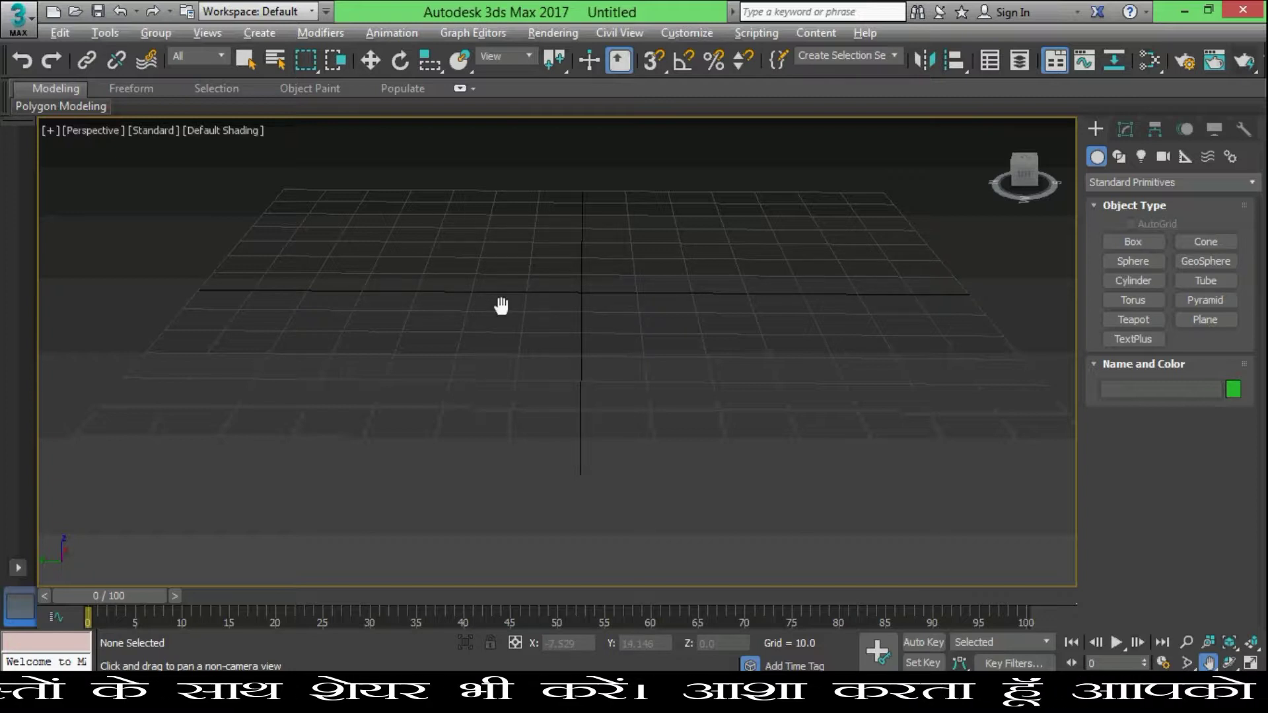
pyautogui.click(266, 32)
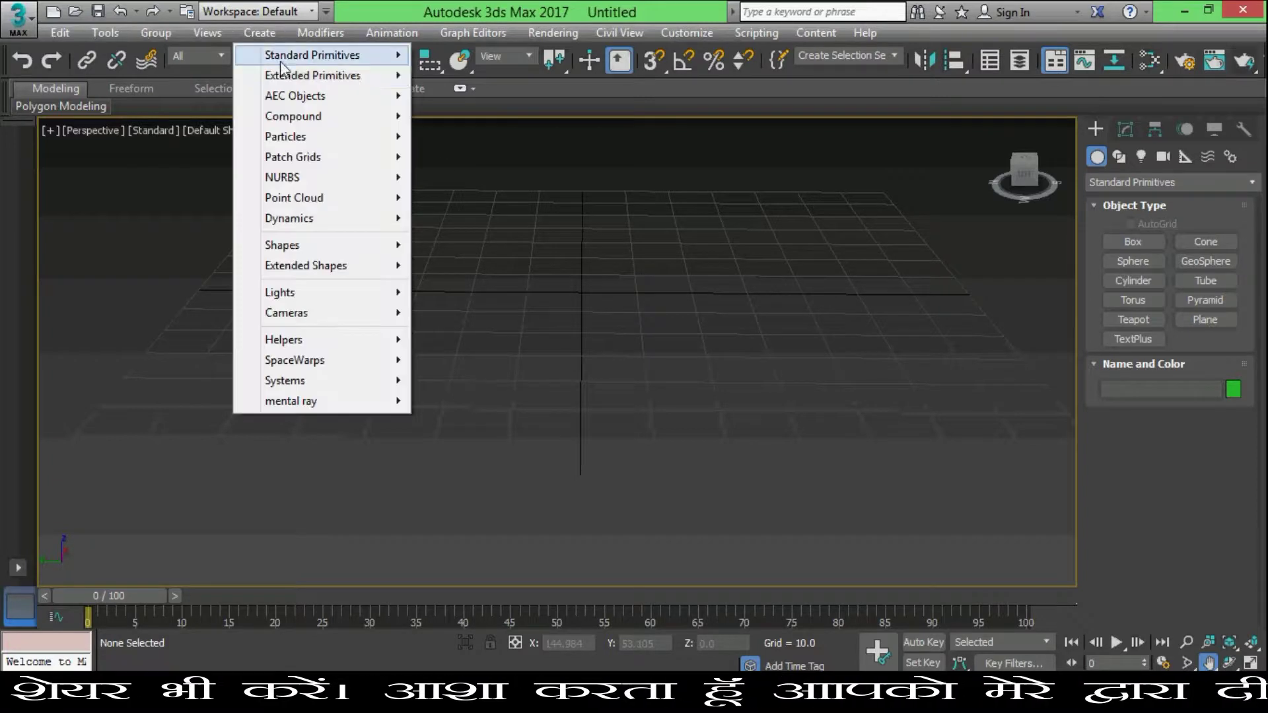
pyautogui.moveTo(312, 56)
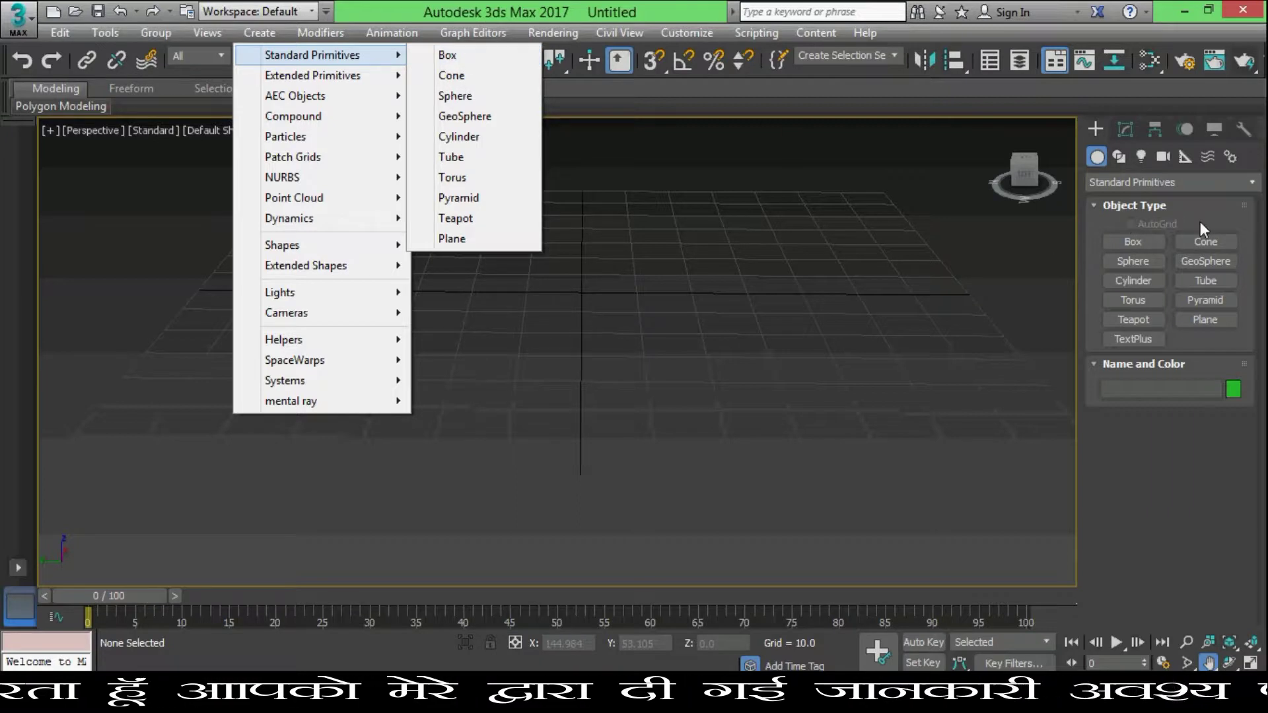
pyautogui.click(1097, 206)
pyautogui.click(1139, 180)
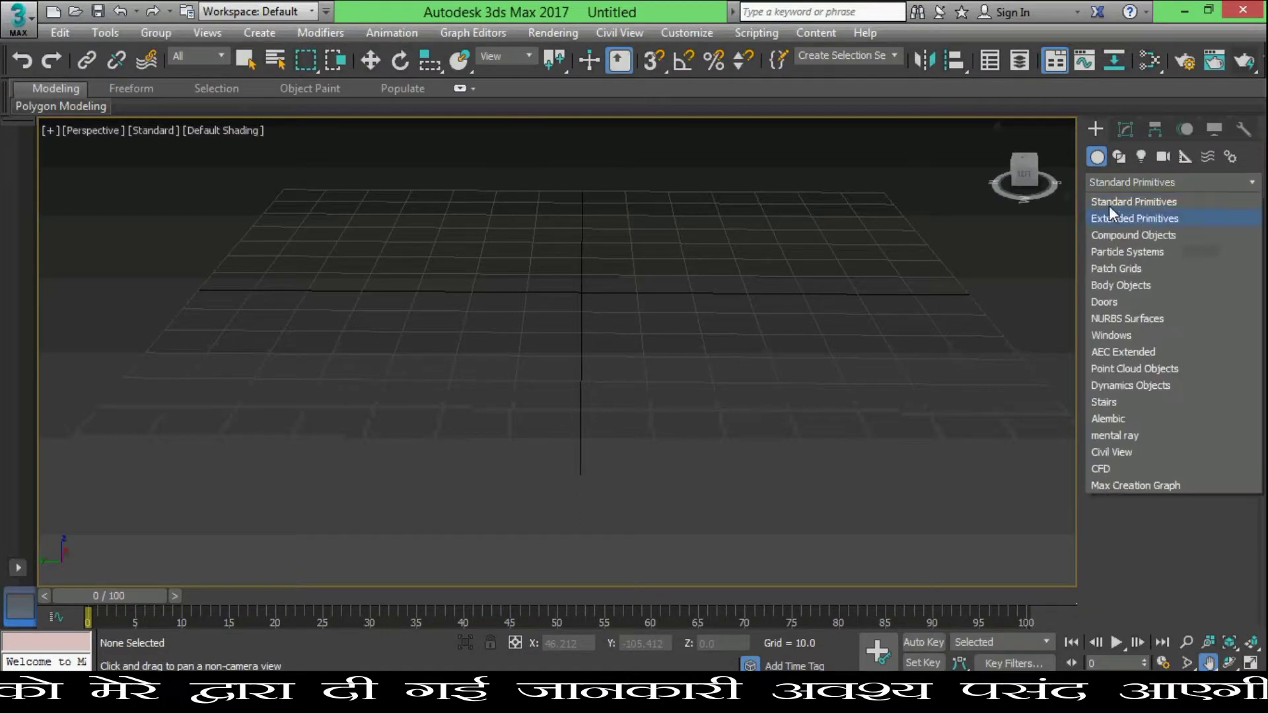
pyautogui.click(1108, 204)
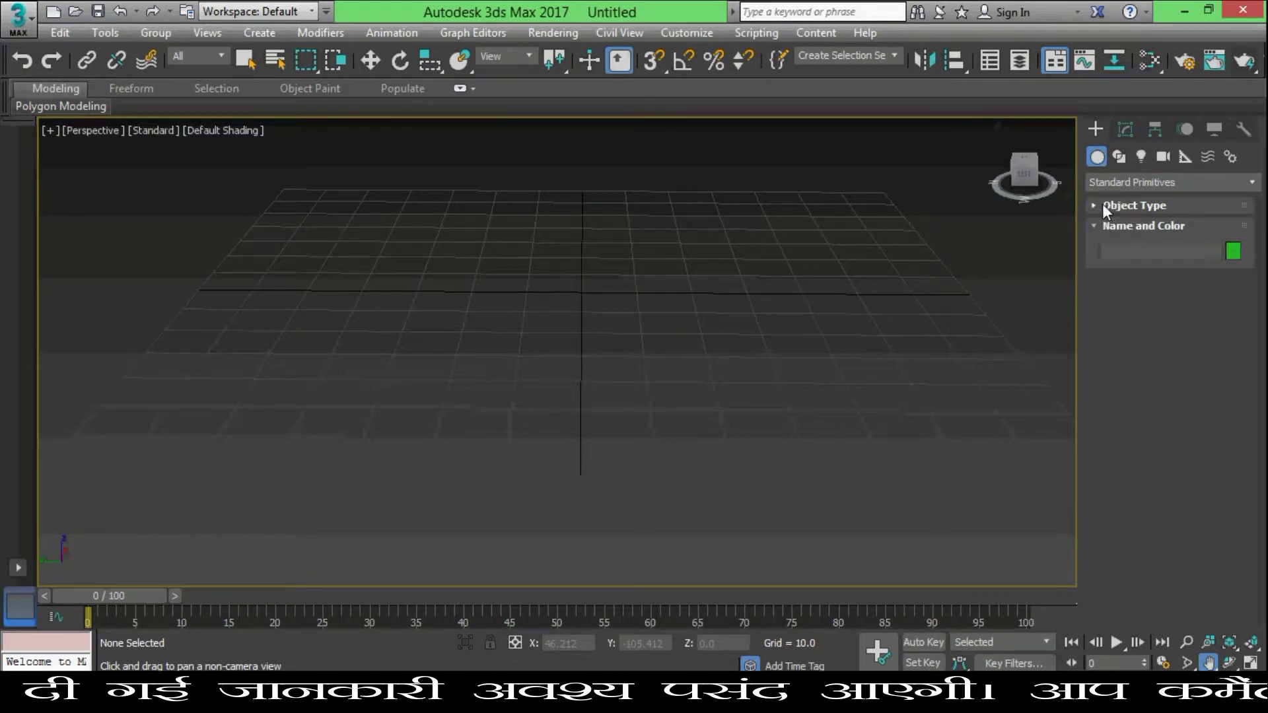
pyautogui.click(1104, 205)
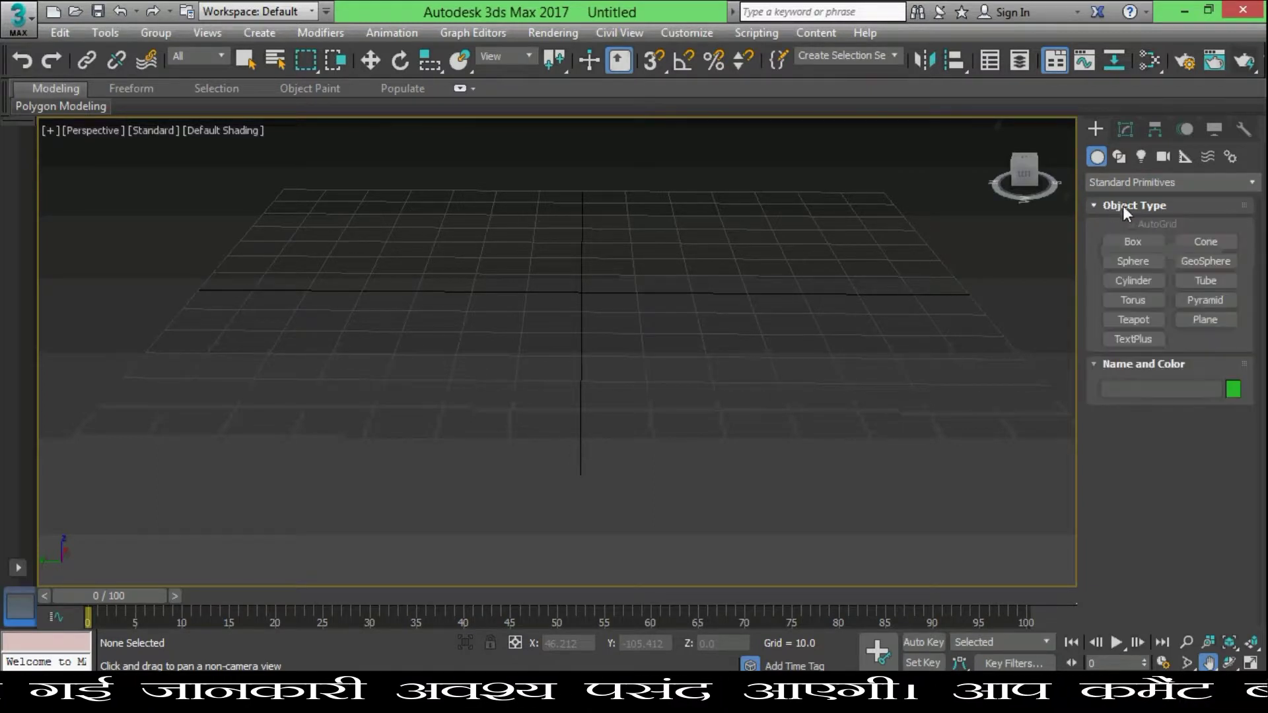
pyautogui.click(1133, 242)
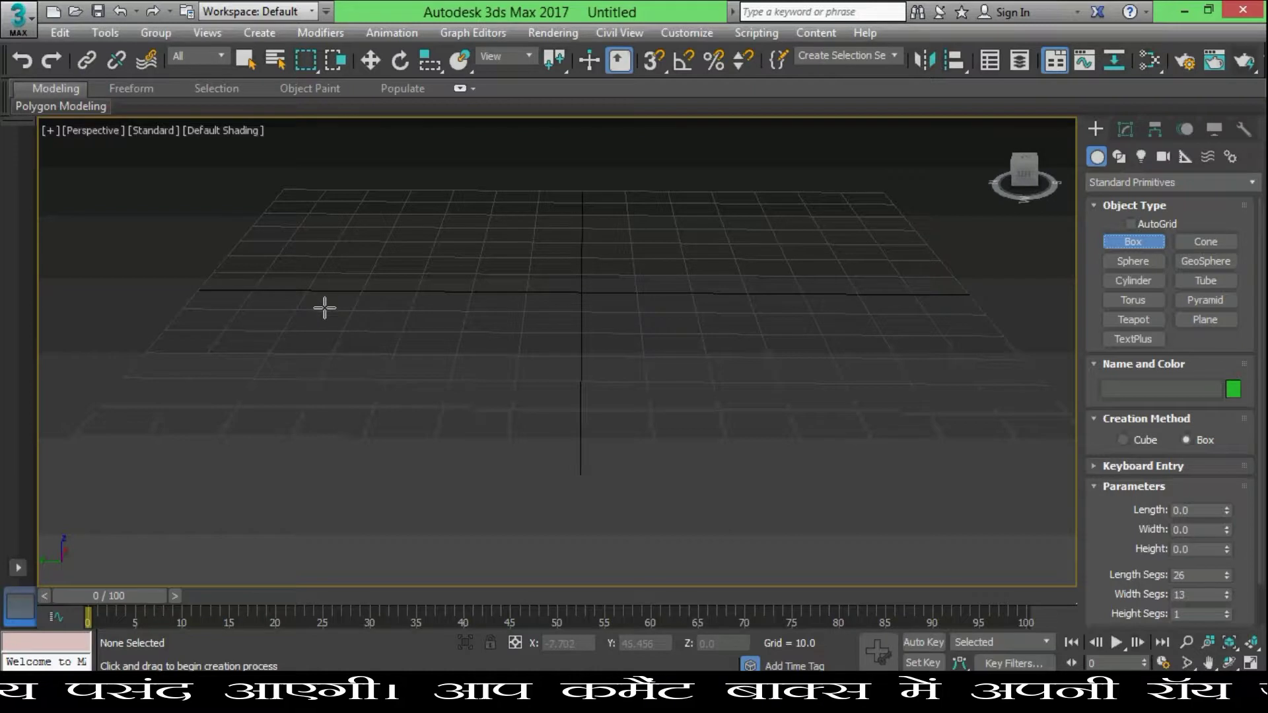
# Draw a thin slab box sized Length 72.316, Width 57.511, Height 2.059
pyautogui.moveTo(320, 296); pyautogui.dragTo(334, 246)
pyautogui.click(334, 246)
pyautogui.moveTo(336, 323); pyautogui.dragTo(797, 386)
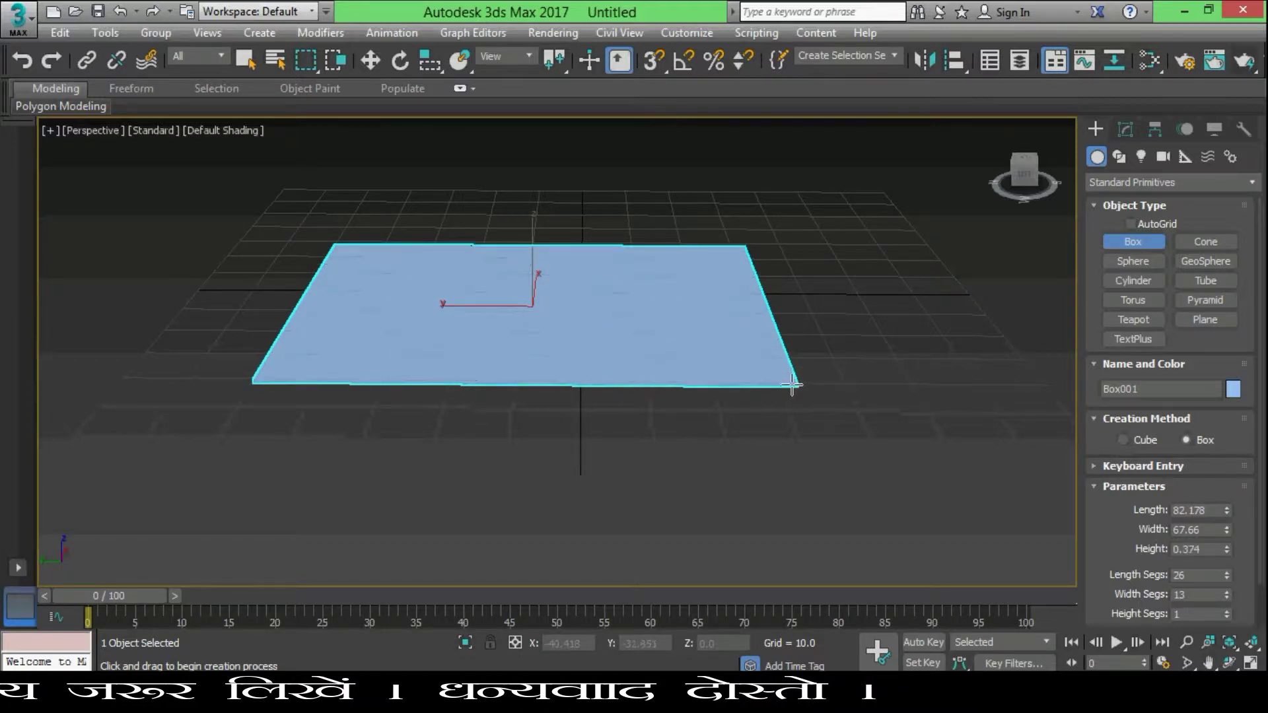
pyautogui.click(775, 385)
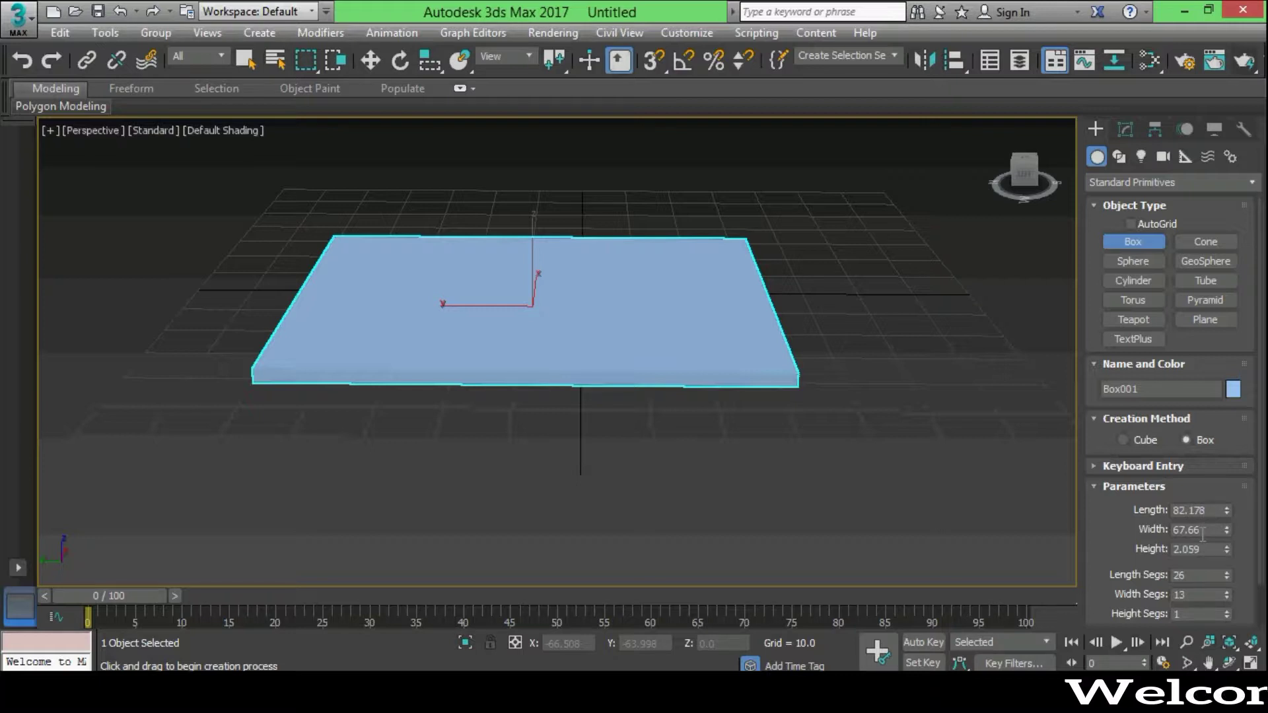
pyautogui.moveTo(1226, 510); pyautogui.dragTo(1227, 541)
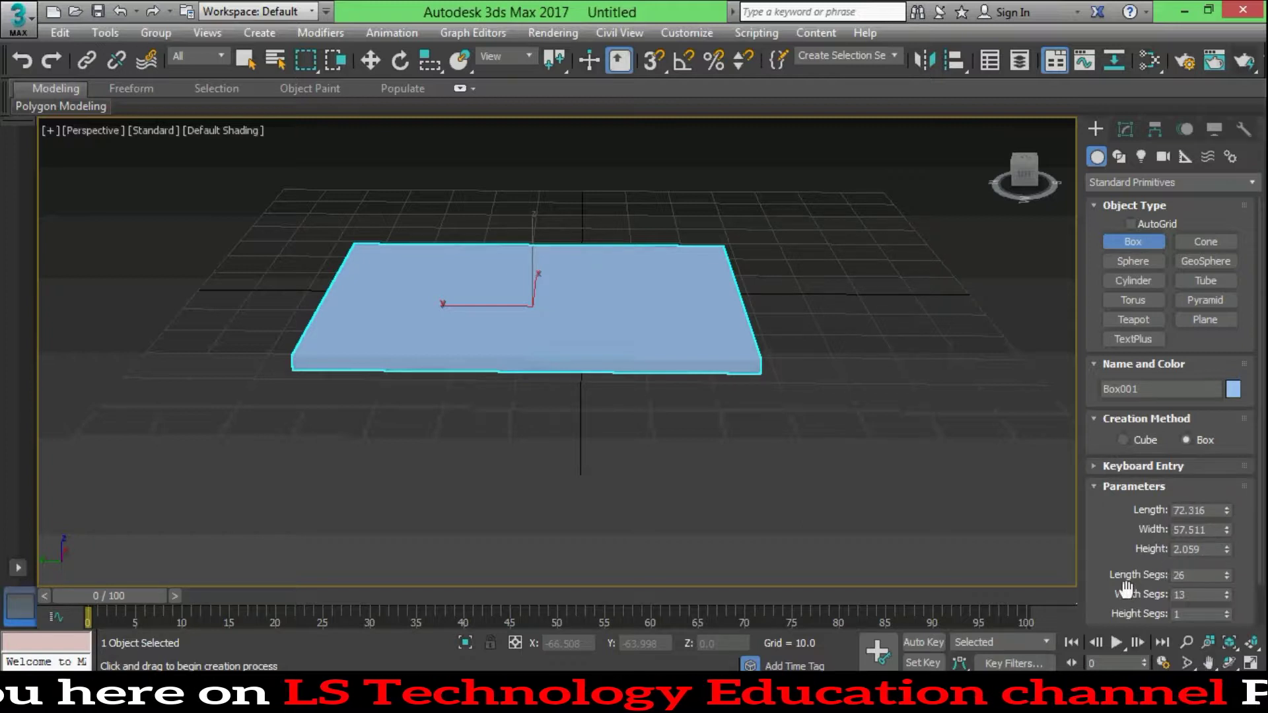
pyautogui.scroll(-2, 1259, 541)
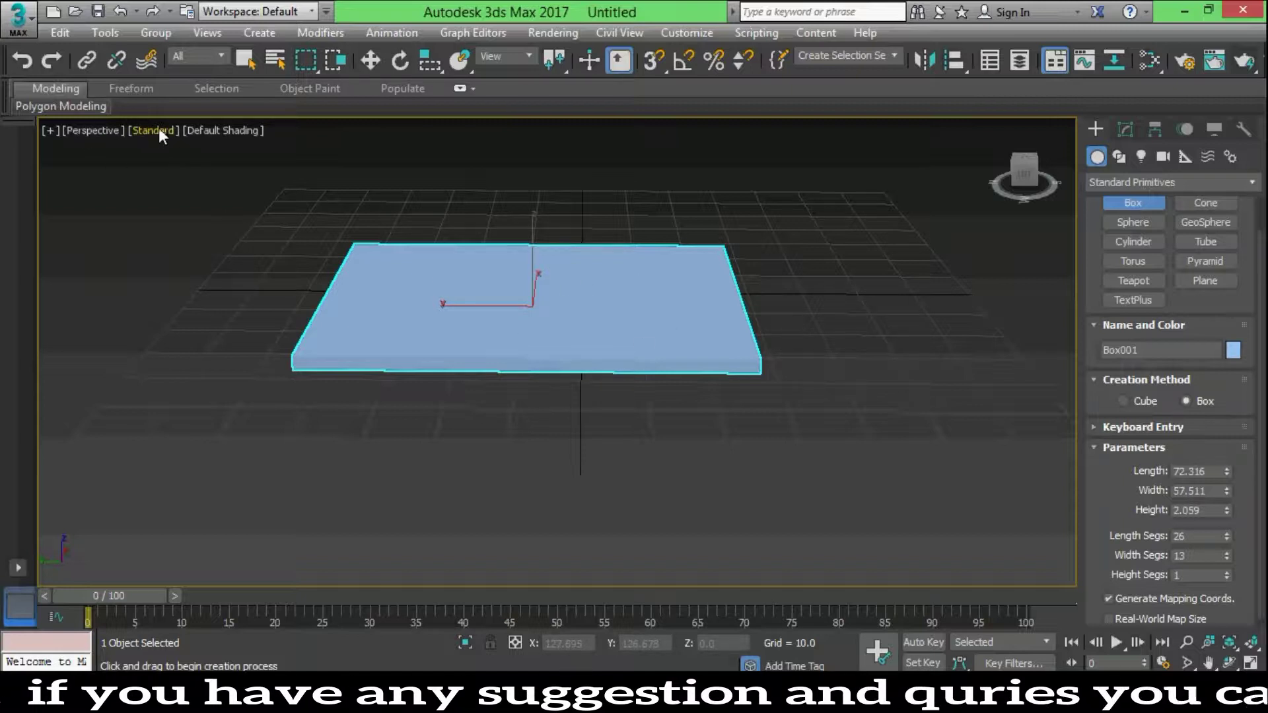
# Switch the Perspective view shading to Edged Faces to show Box001's mesh
pyautogui.click(227, 133)
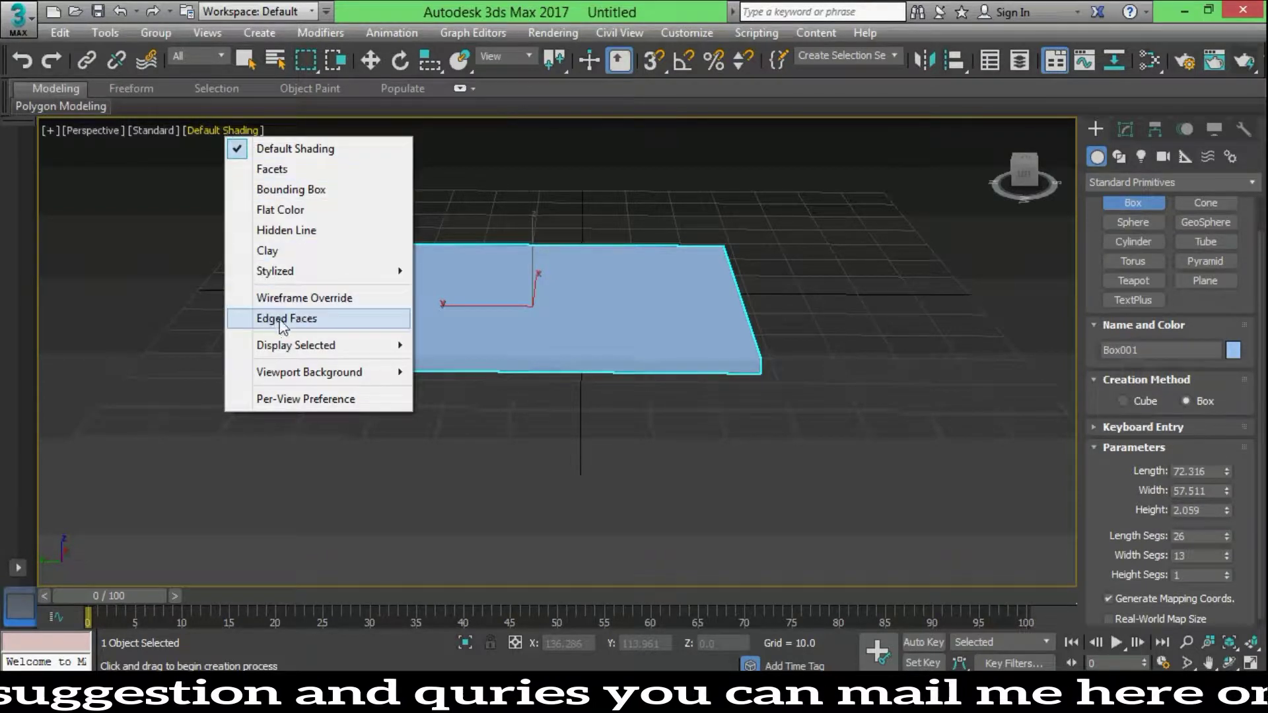
pyautogui.click(298, 320)
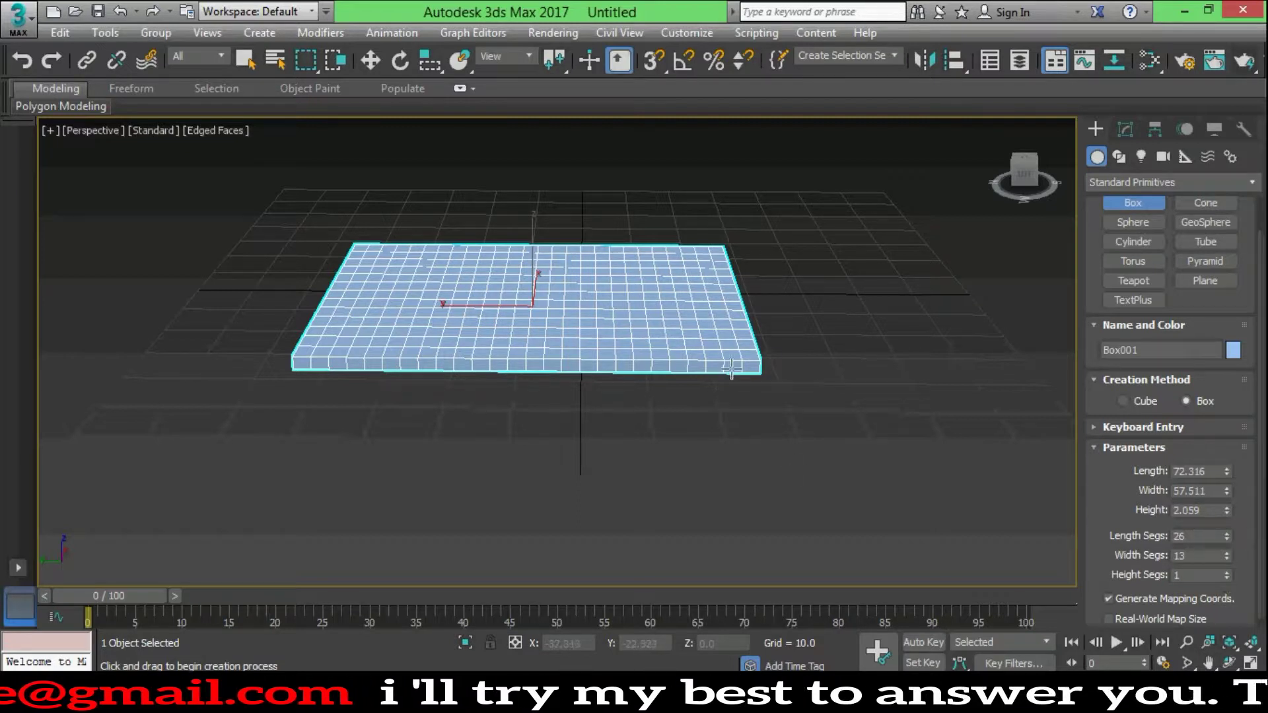
# Give Box001 38 length, 17 width and 2 height segments
pyautogui.click(1226, 573)
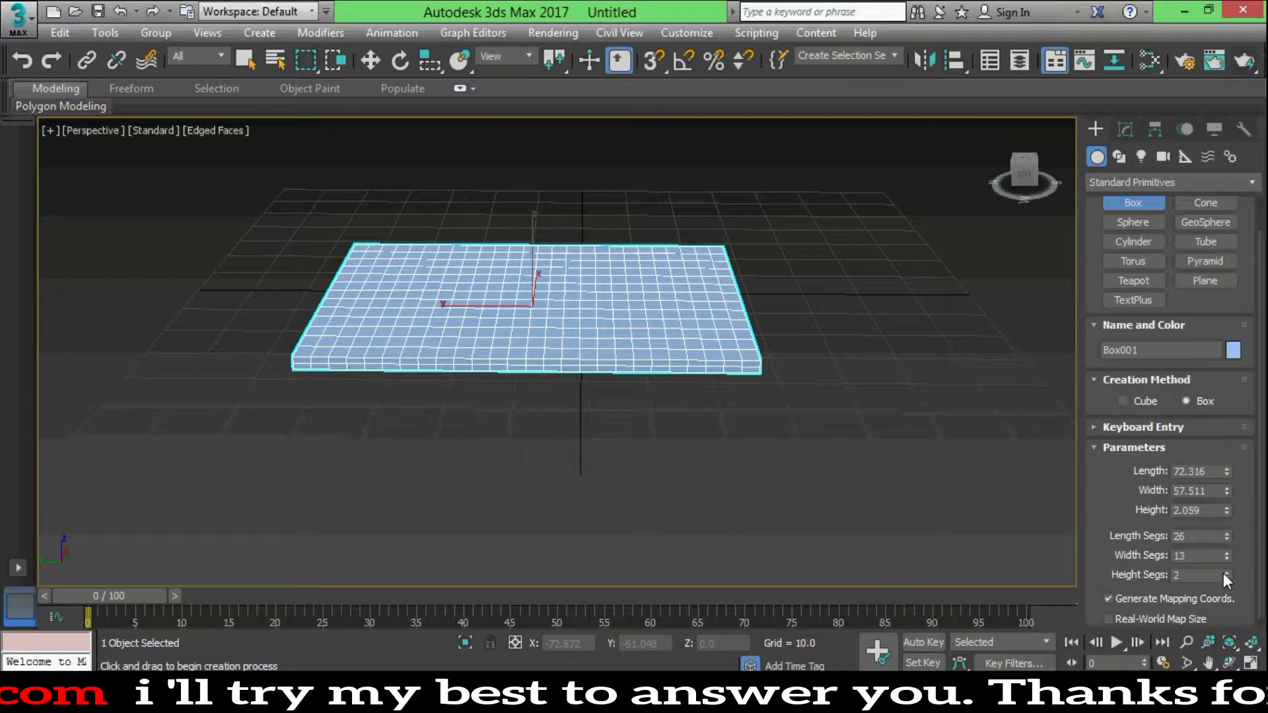
pyautogui.click(1225, 578)
pyautogui.click(1225, 580)
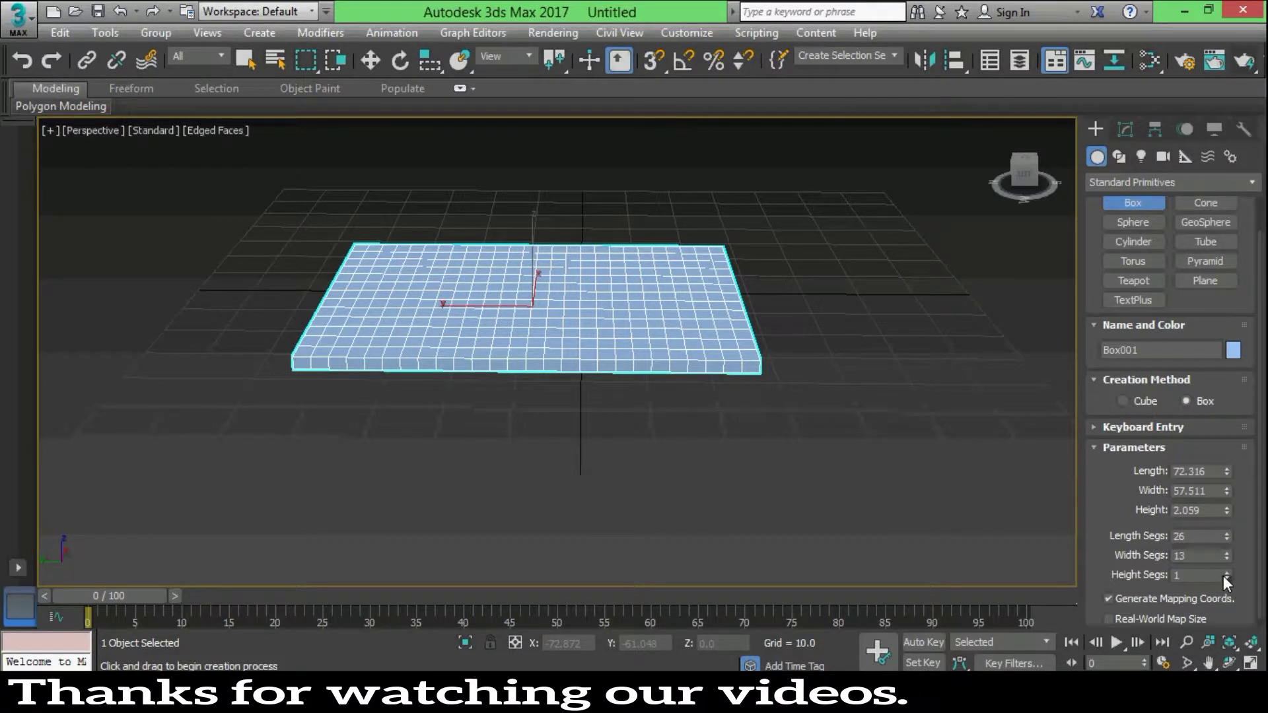
pyautogui.moveTo(1225, 576); pyautogui.dragTo(1227, 572)
pyautogui.click(1227, 578)
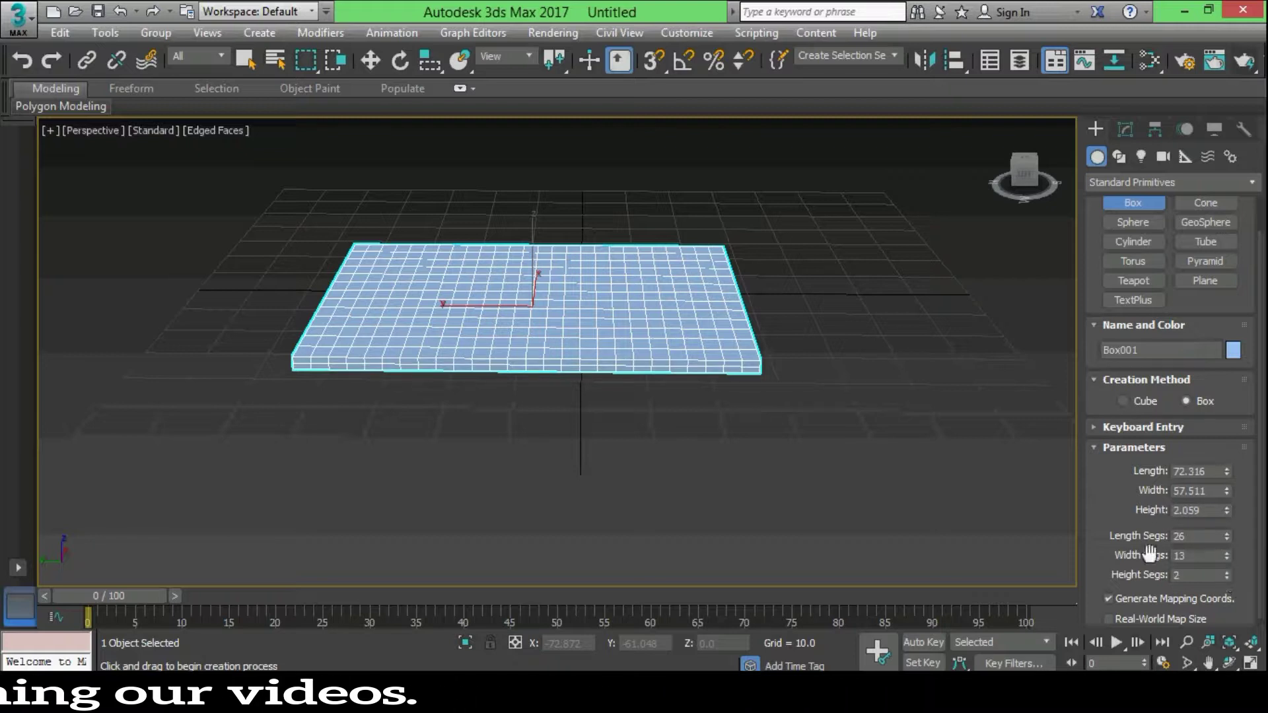
pyautogui.moveTo(1226, 555)
pyautogui.mouseDown()
pyautogui.moveTo(1222, 517)
pyautogui.moveTo(1222, 529)
pyautogui.mouseUp()
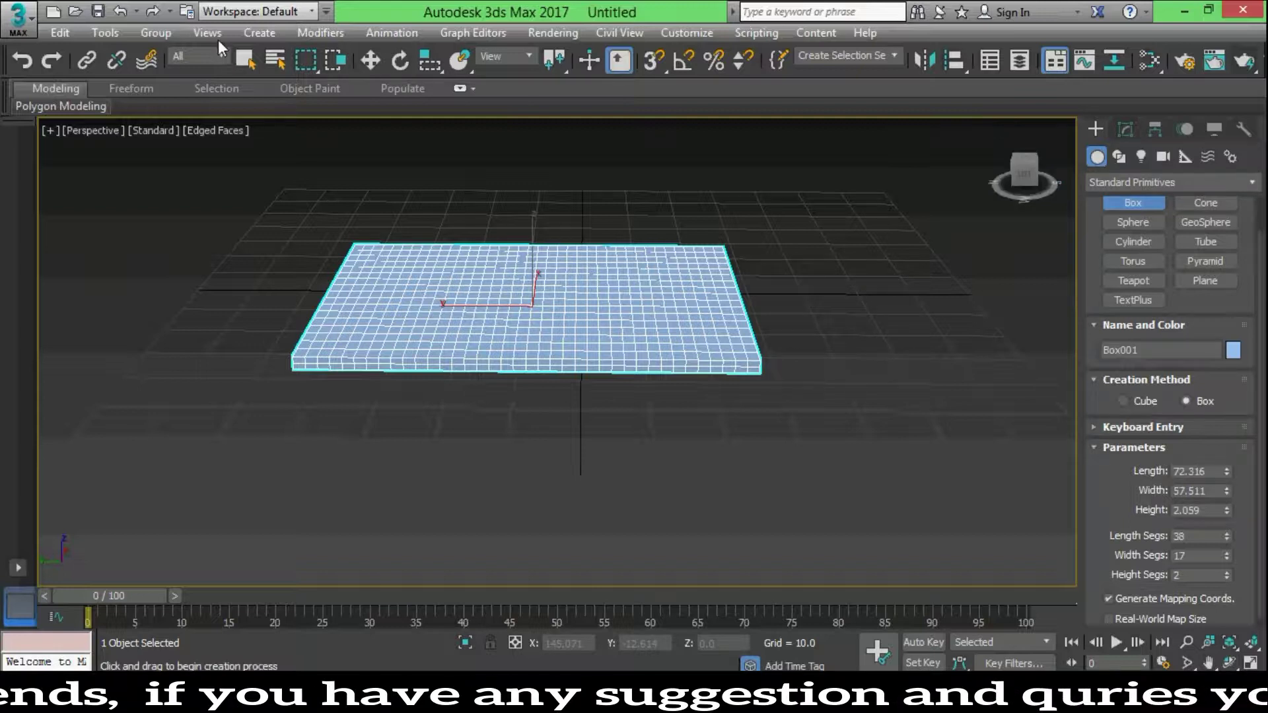
# Show Box001's modifier stack in the Modify panel, after browsing the Modifiers menu
pyautogui.click(249, 34)
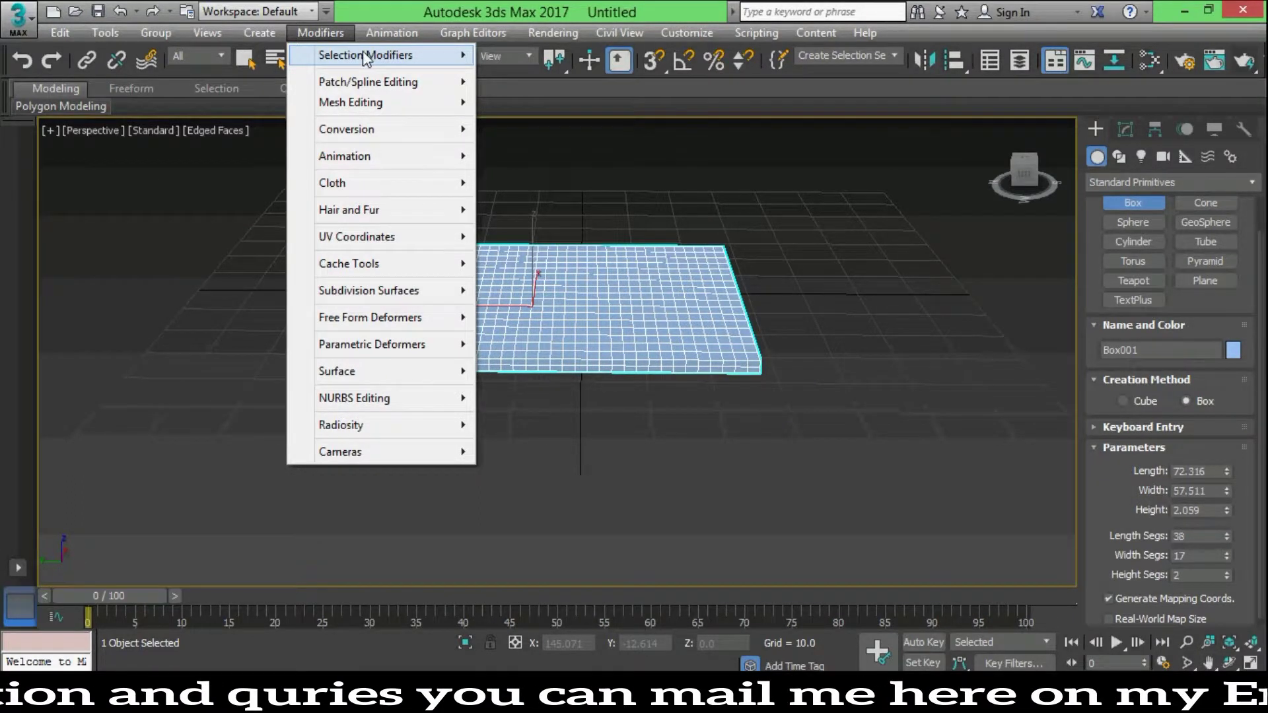
pyautogui.moveTo(366, 55)
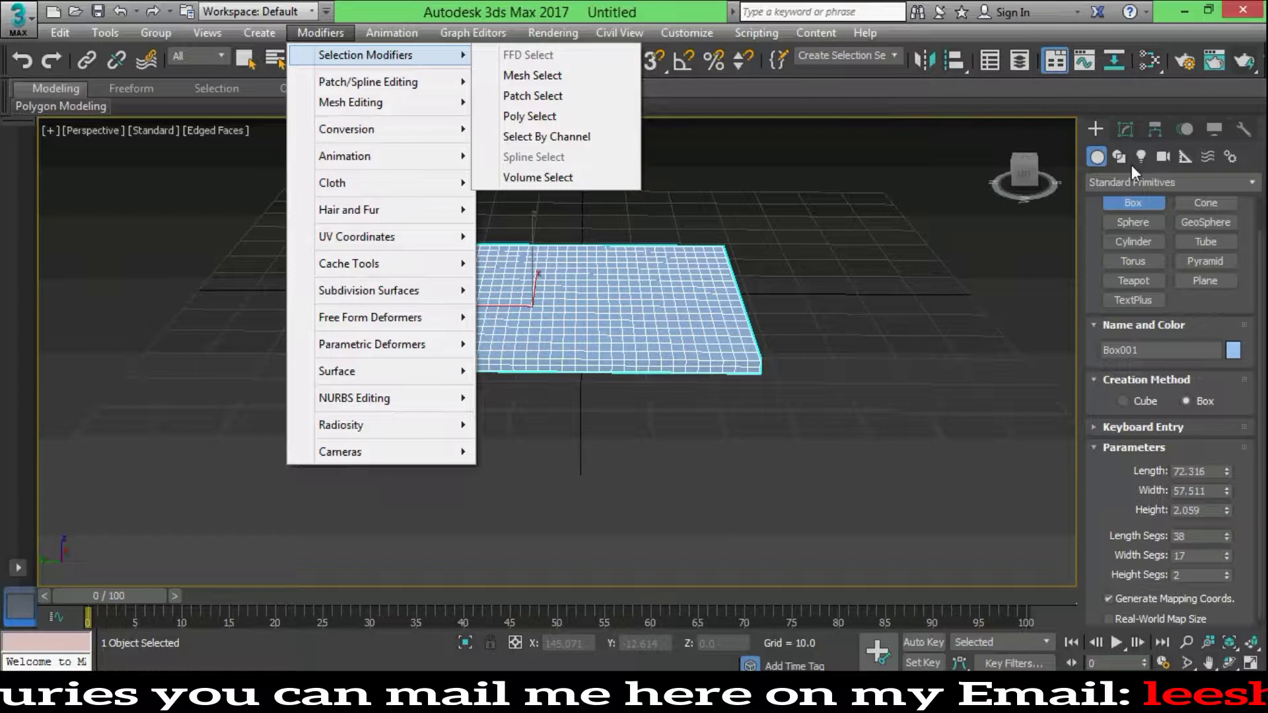
pyautogui.click(1126, 128)
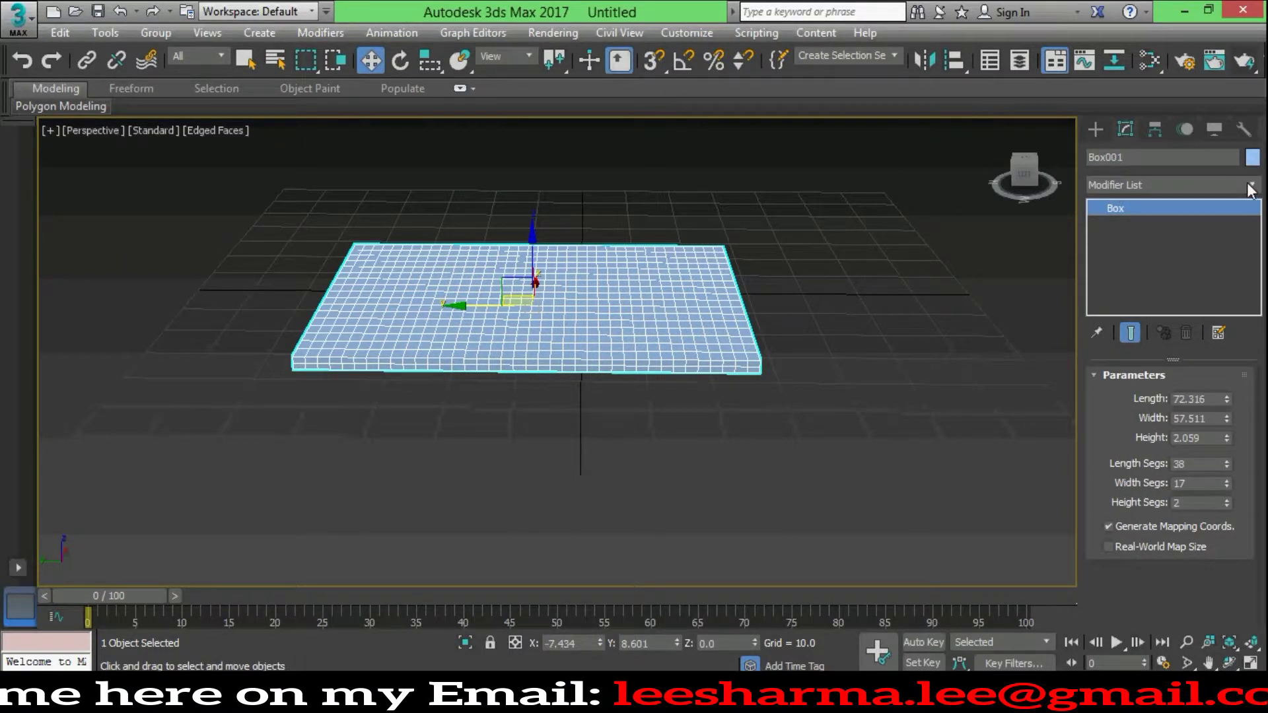
pyautogui.click(314, 40)
pyautogui.moveTo(377, 55)
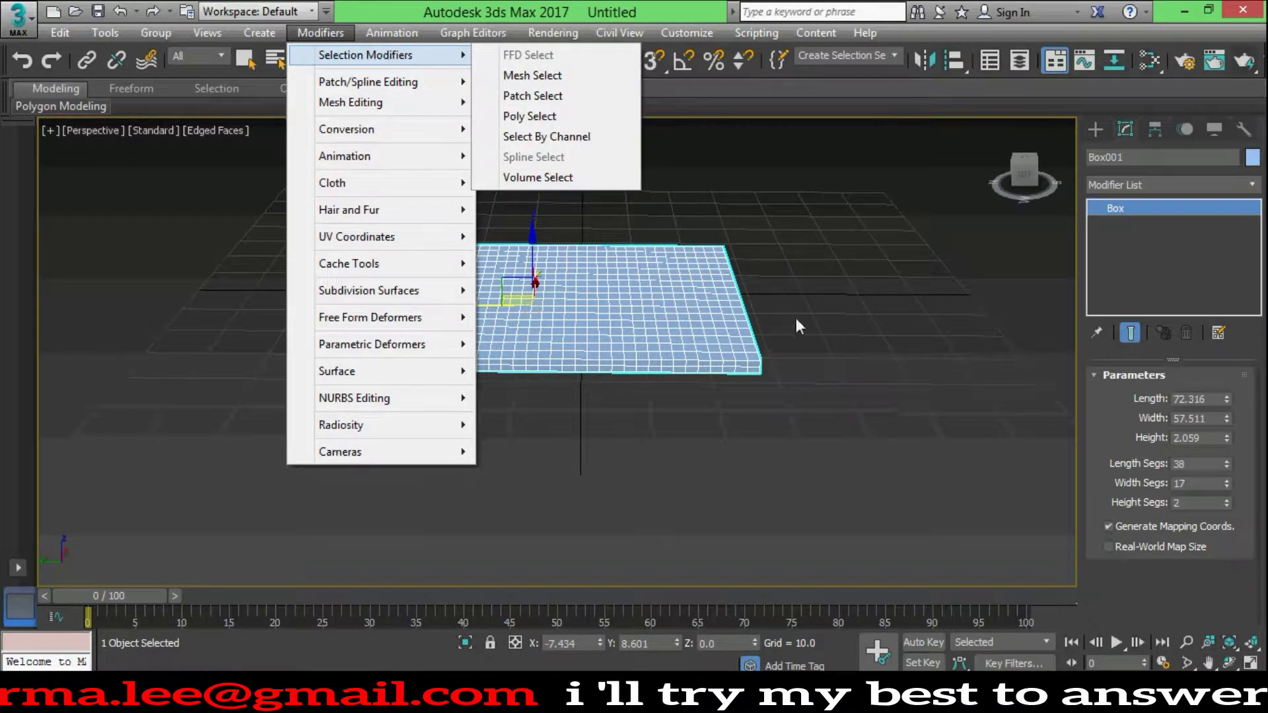
pyautogui.click(1129, 89)
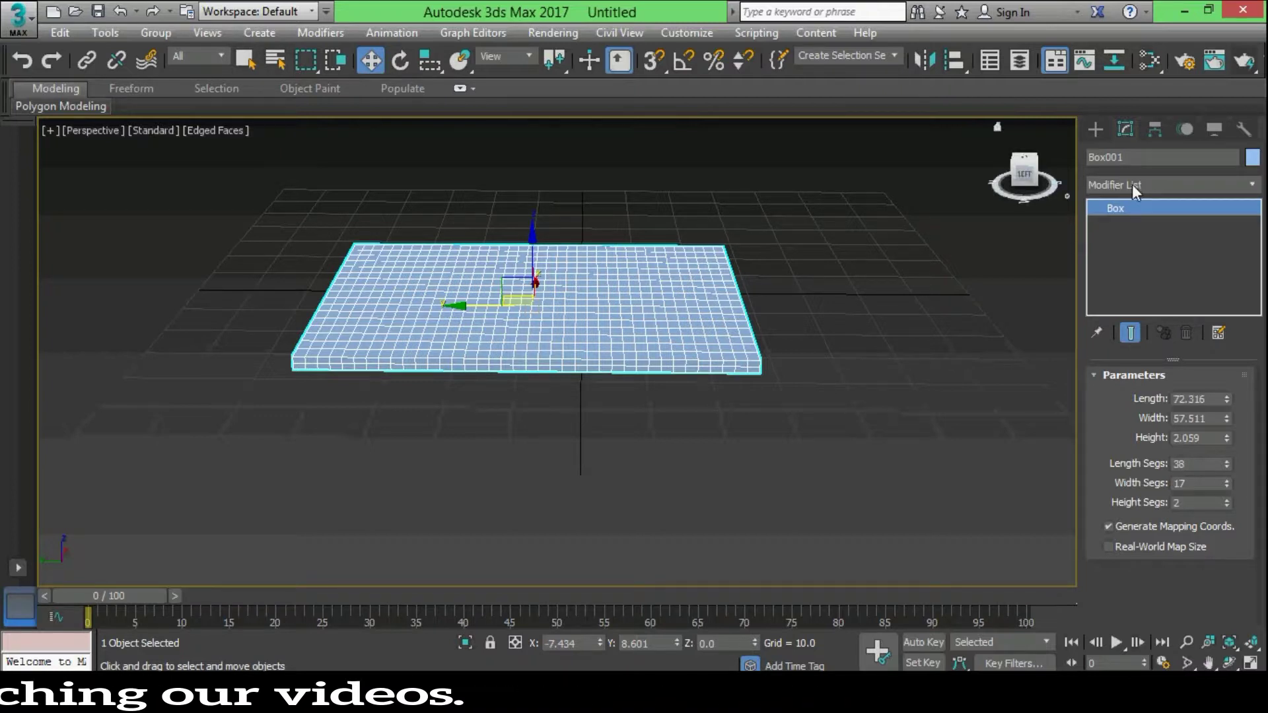
# Render a quick test image and glance at the render settings
pyautogui.hotkey('shift', 'q')
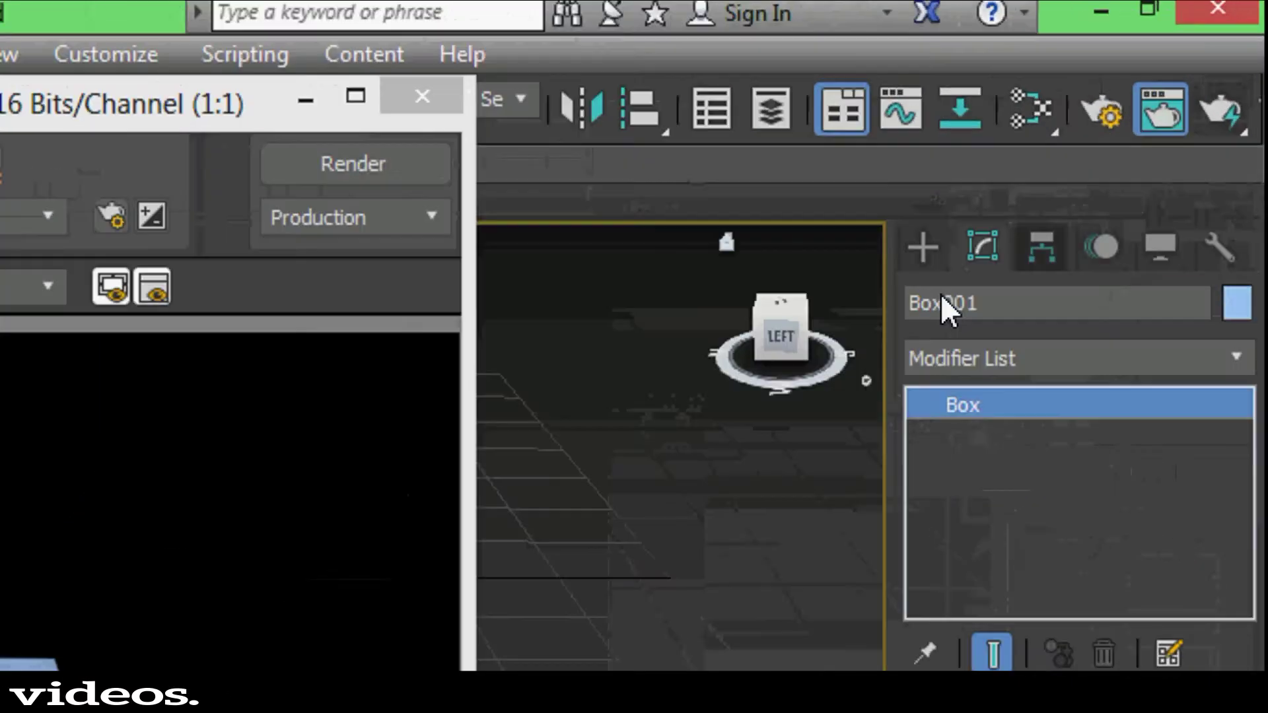
pyautogui.click(423, 102)
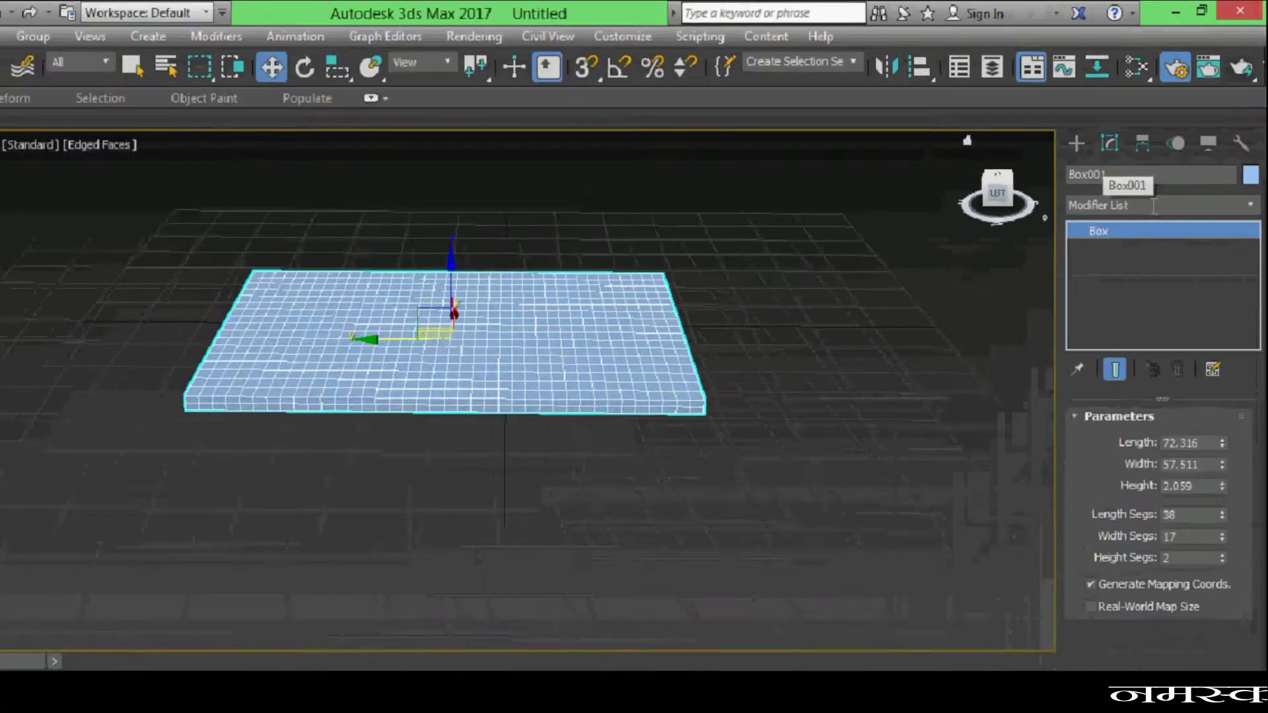
pyautogui.press('F10')
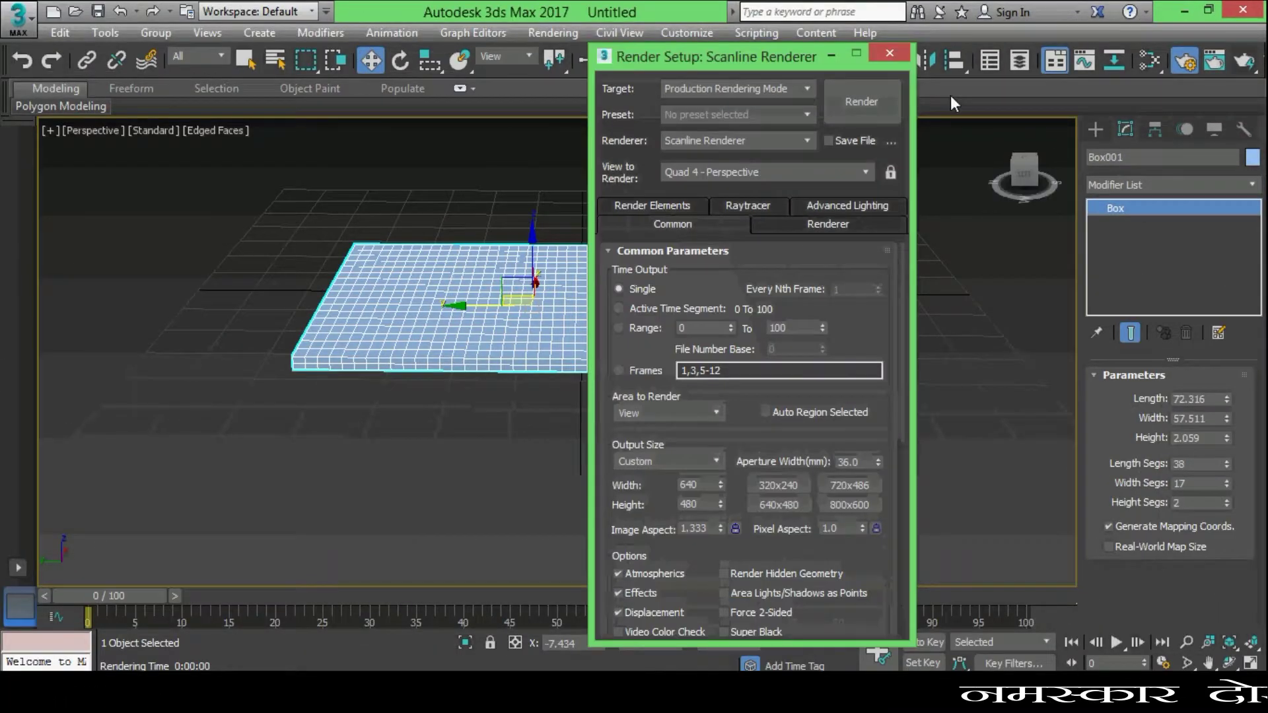
pyautogui.click(892, 53)
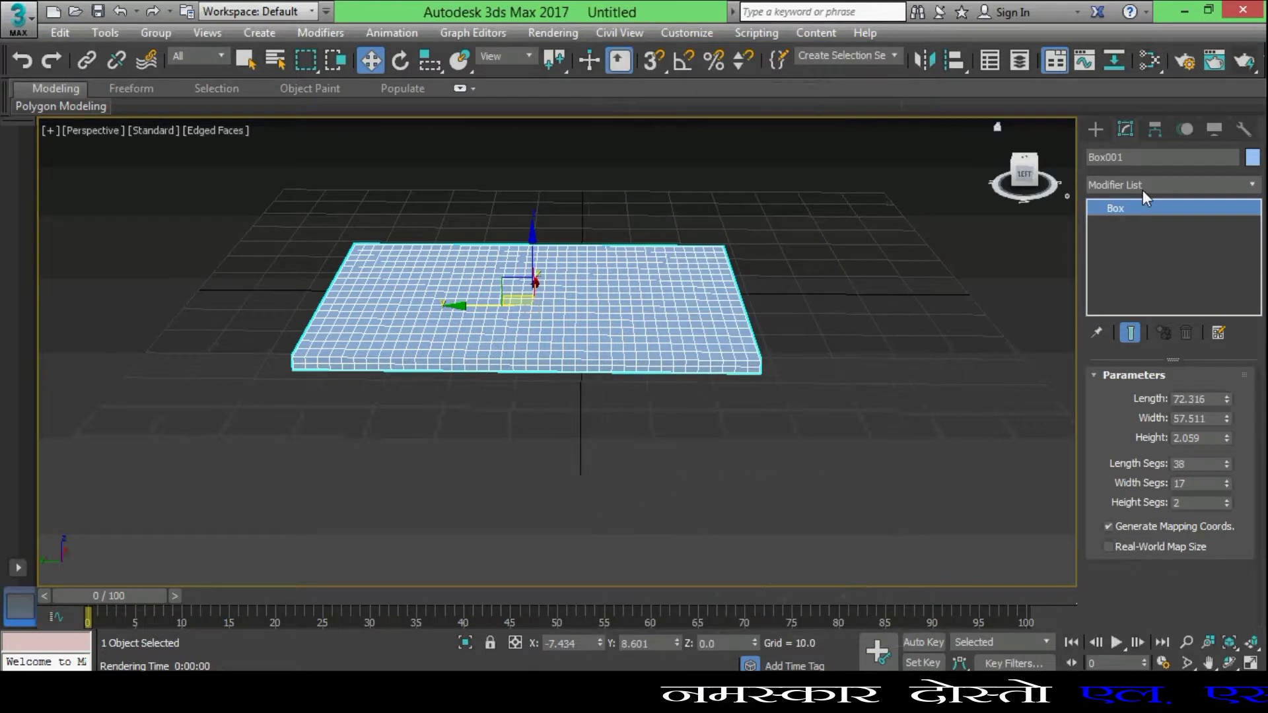
# Add a Cloth modifier to Box001 from the Modifier List
pyautogui.click(1252, 186)
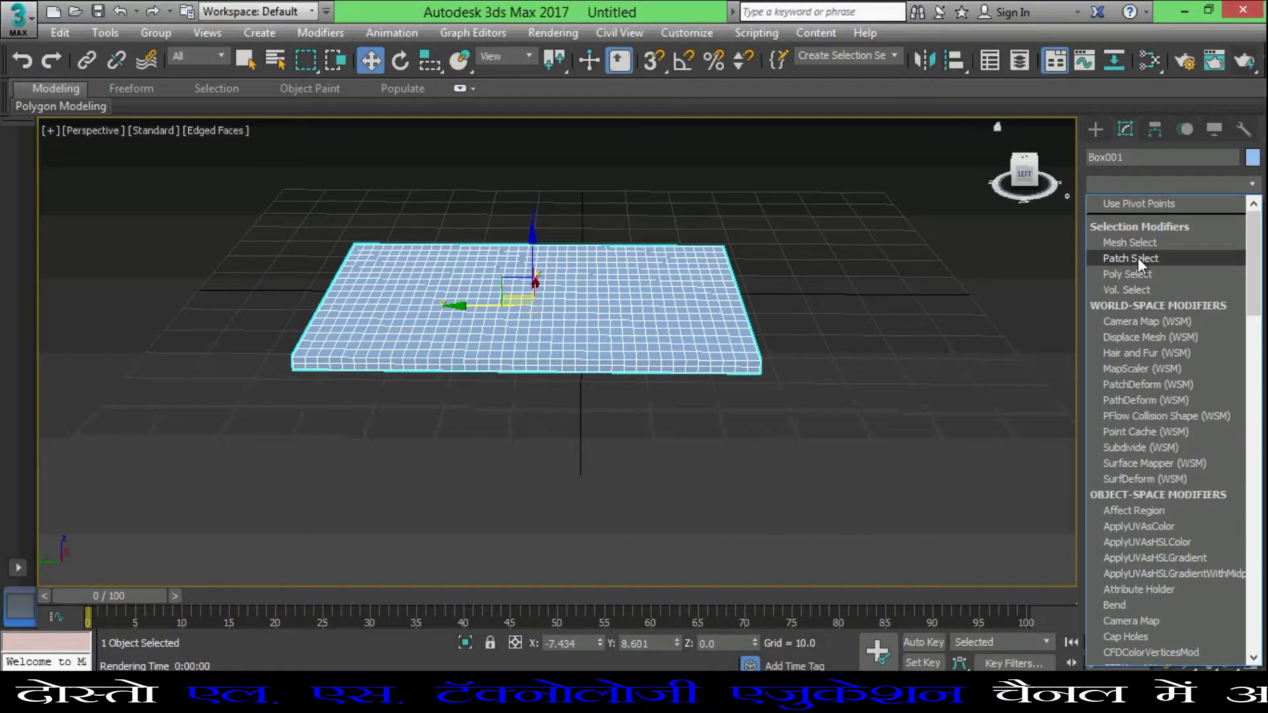
pyautogui.scroll(-3, 1139, 257)
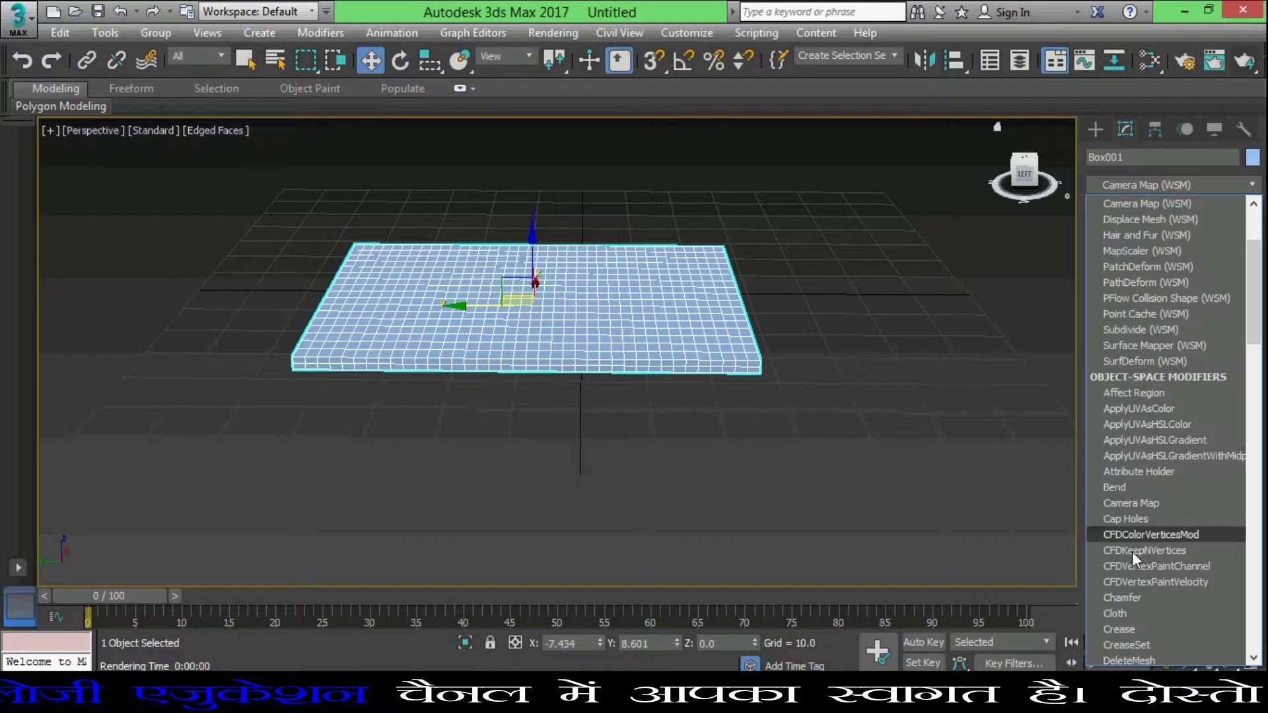
pyautogui.click(1112, 613)
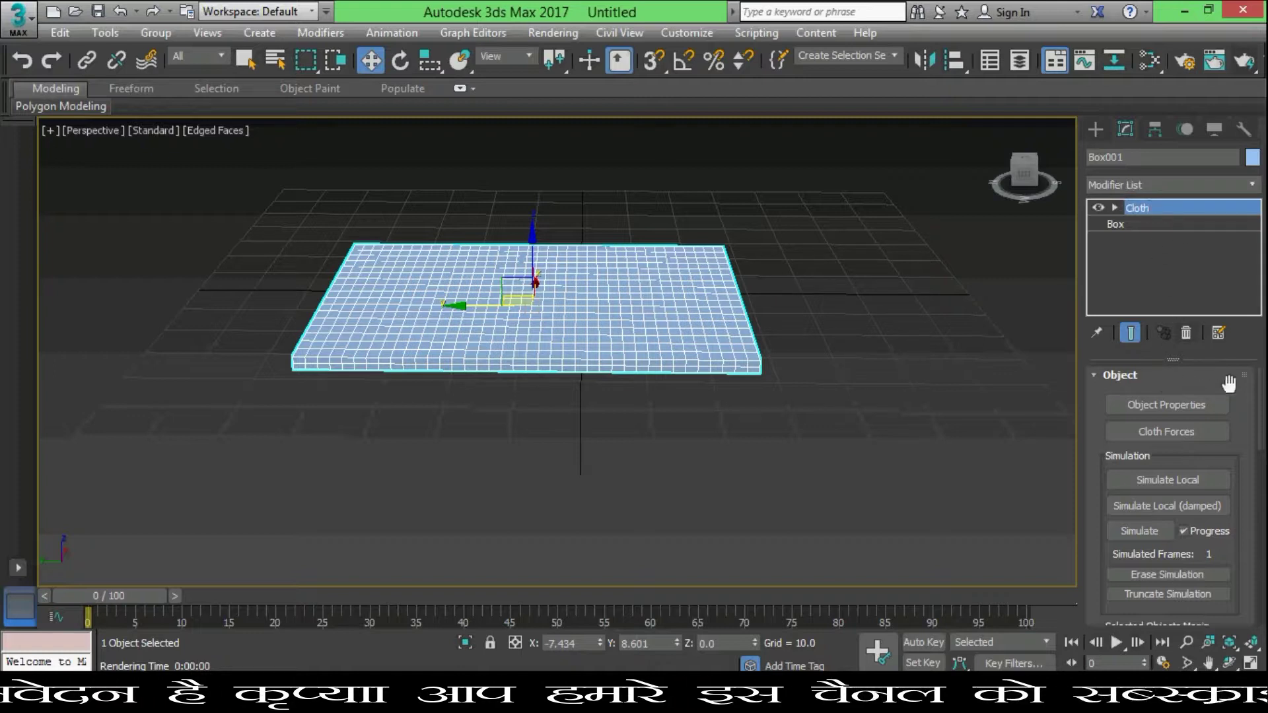
pyautogui.moveTo(1262, 409)
pyautogui.mouseDown()
pyautogui.moveTo(1265, 539)
pyautogui.moveTo(1261, 416)
pyautogui.mouseUp()
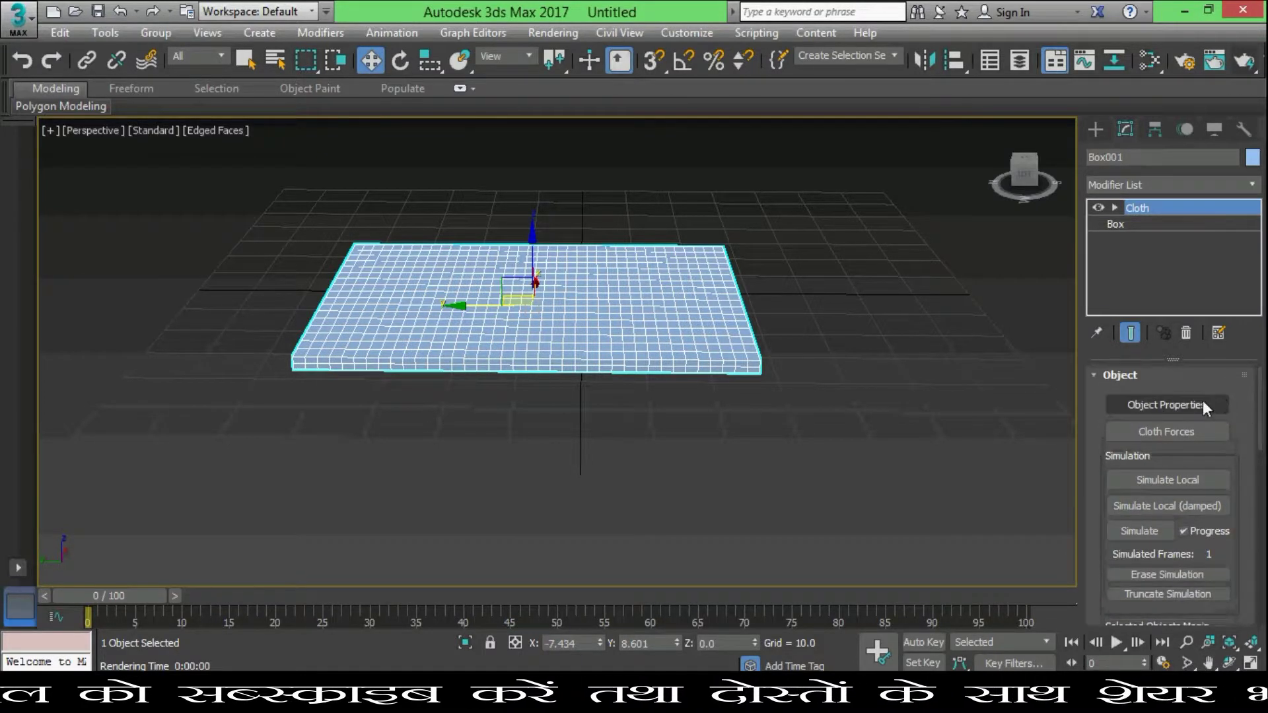
# Mark Box001 as a Collision Object in Cloth Object Properties, keeping Depth at 1.0
pyautogui.click(1152, 404)
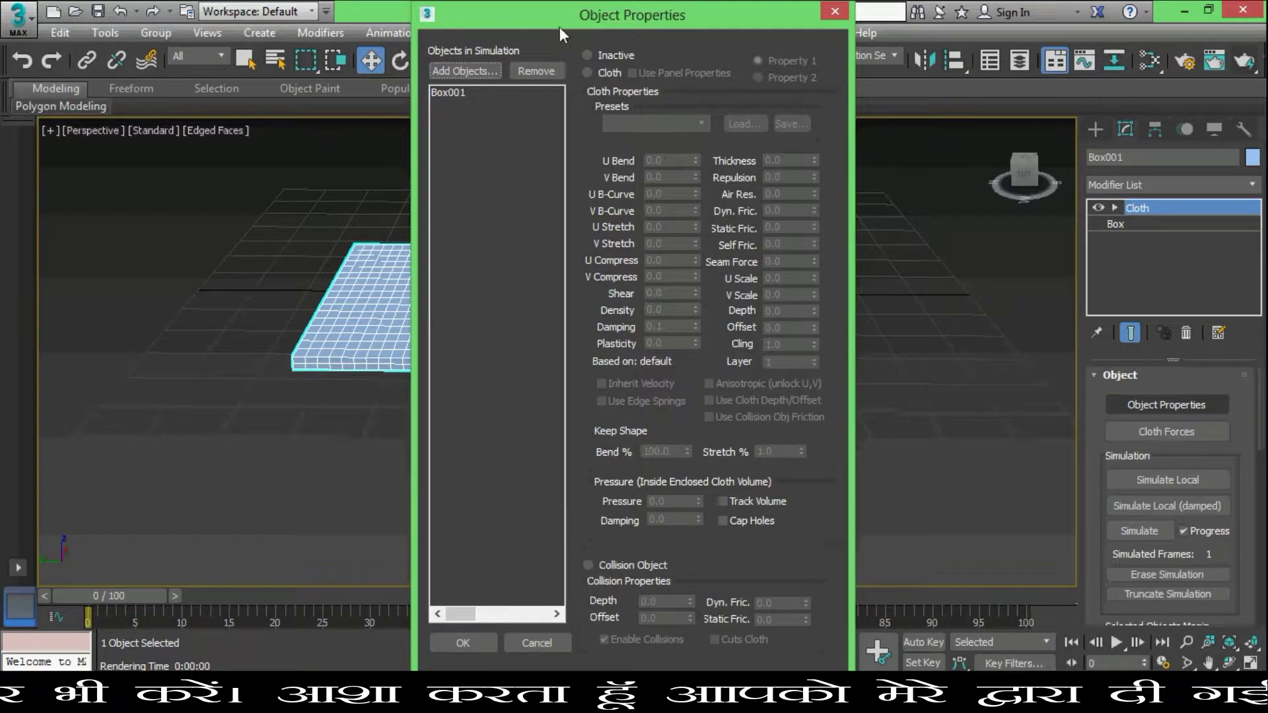
pyautogui.moveTo(552, 19); pyautogui.dragTo(515, 14)
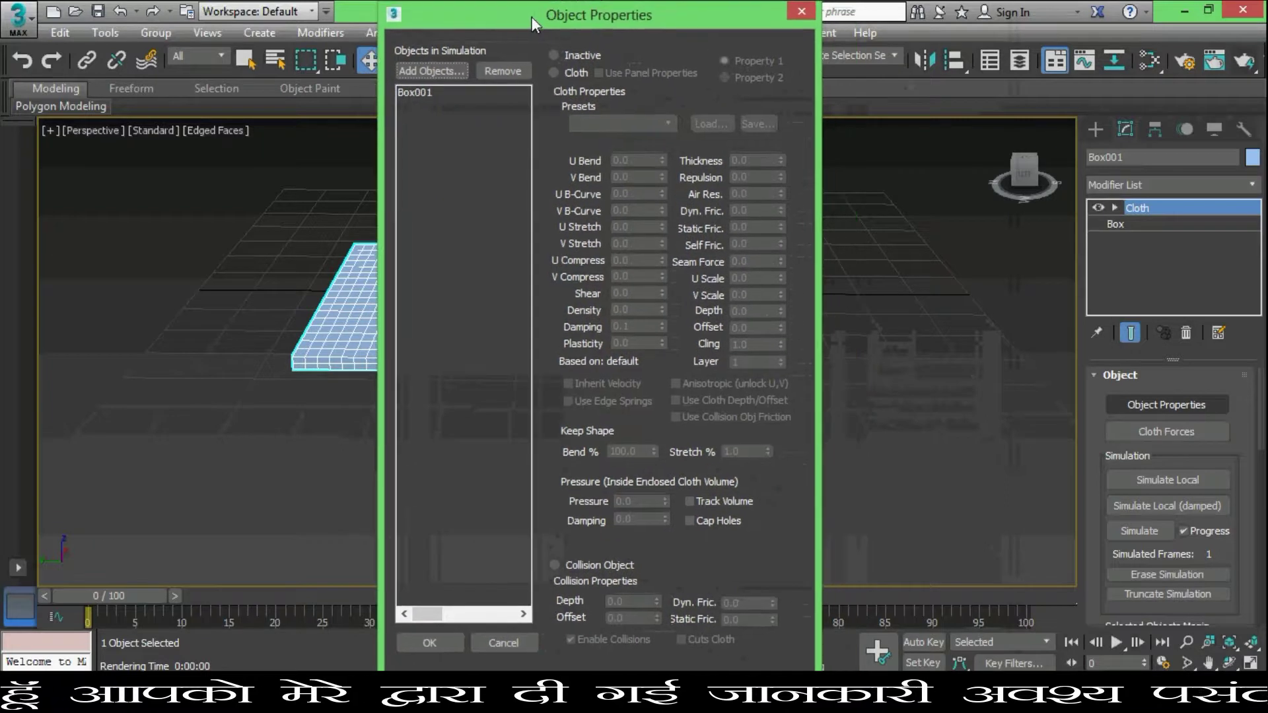
pyautogui.click(416, 92)
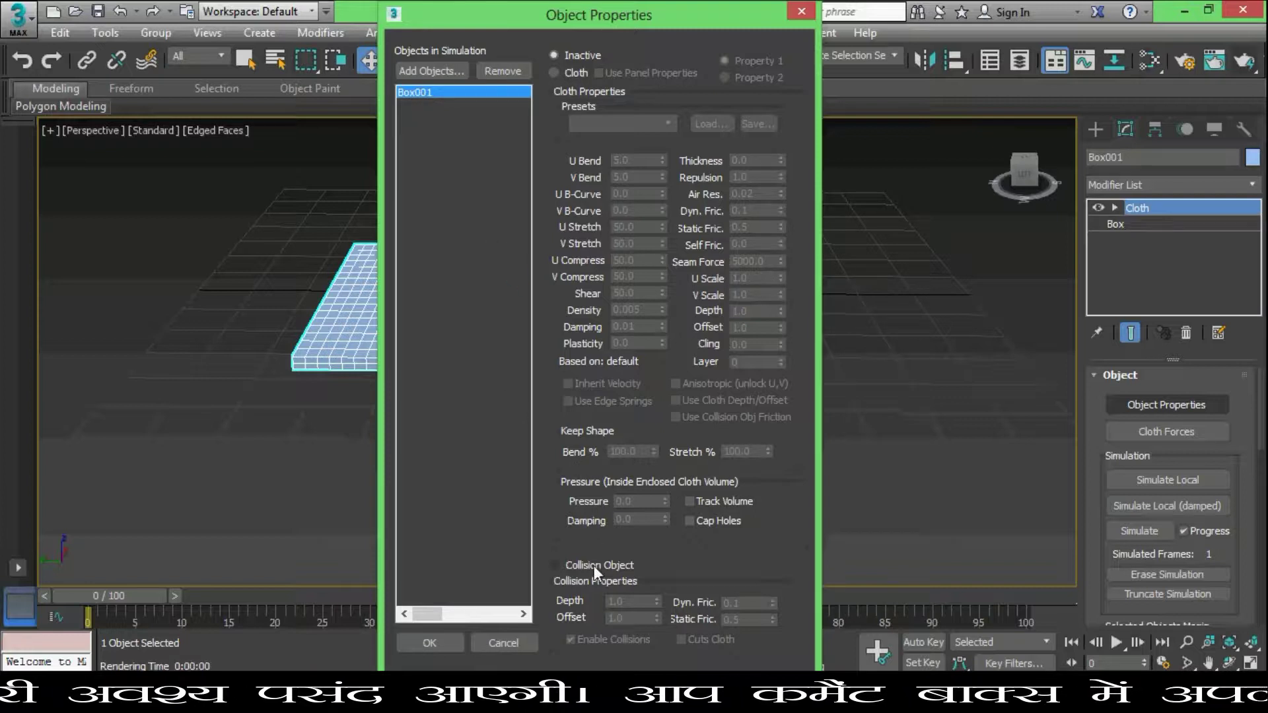
pyautogui.click(558, 566)
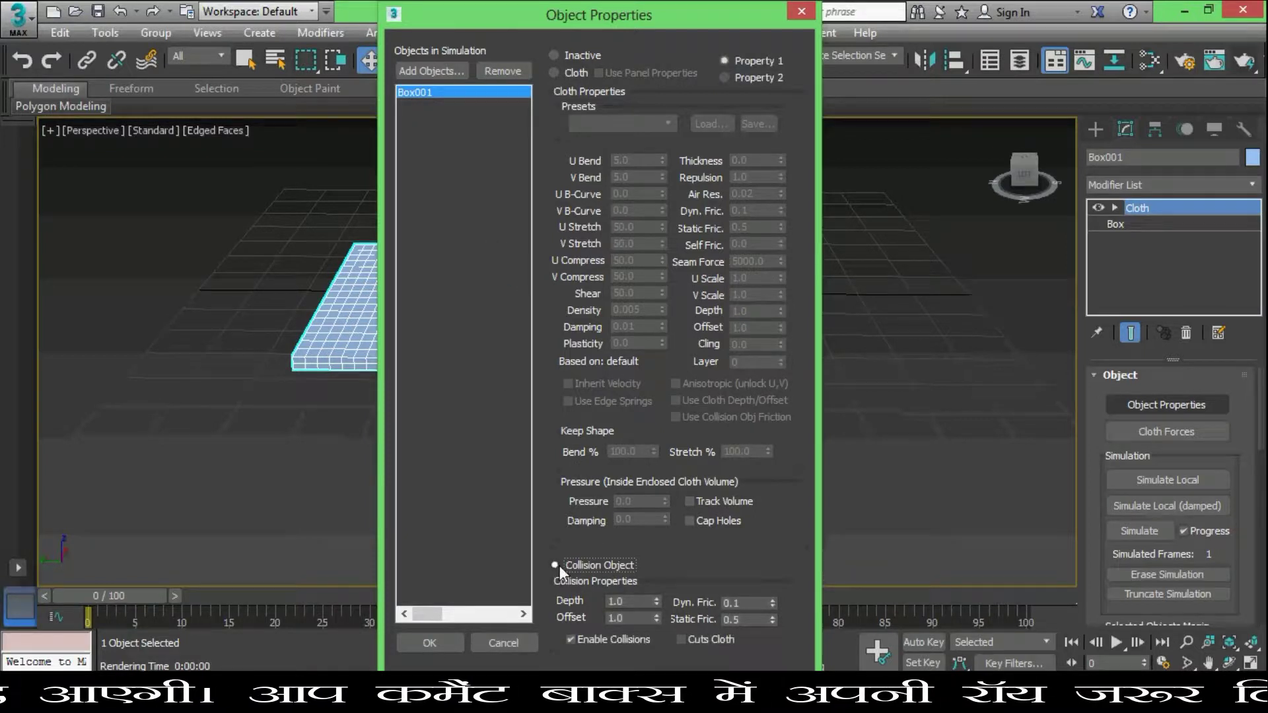
pyautogui.click(656, 603)
pyautogui.click(656, 604)
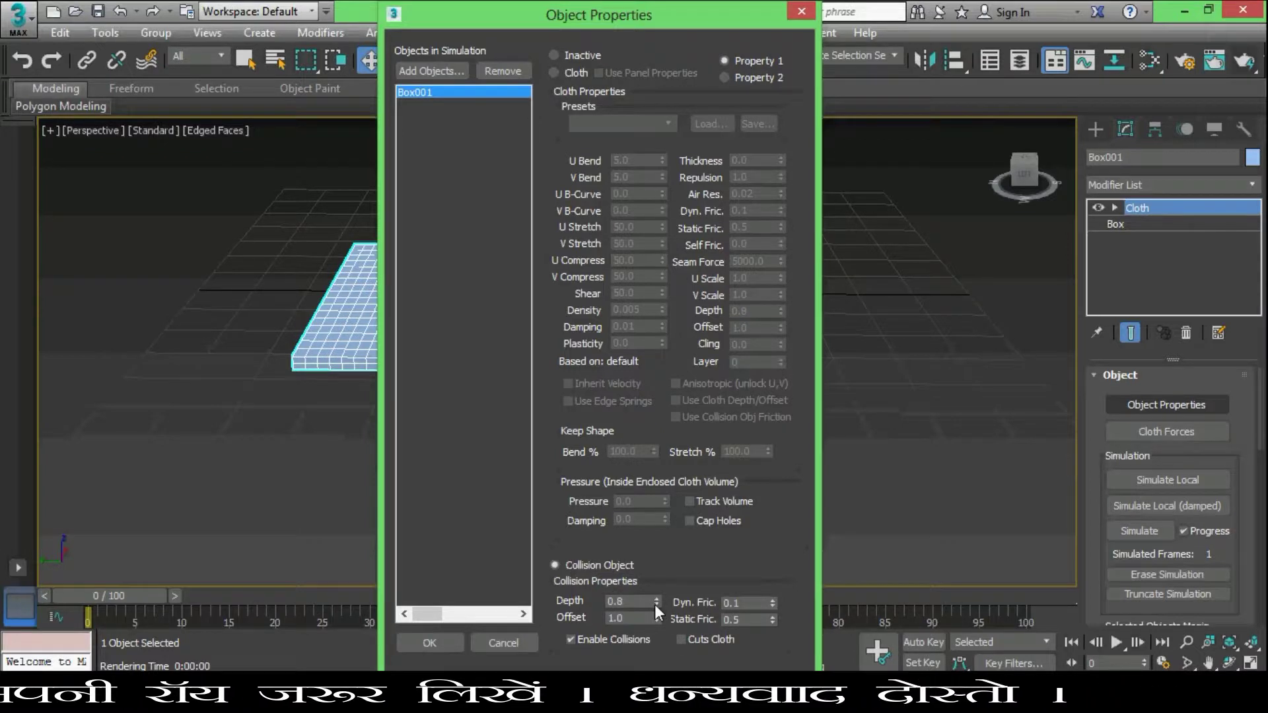
pyautogui.click(656, 599)
pyautogui.click(657, 599)
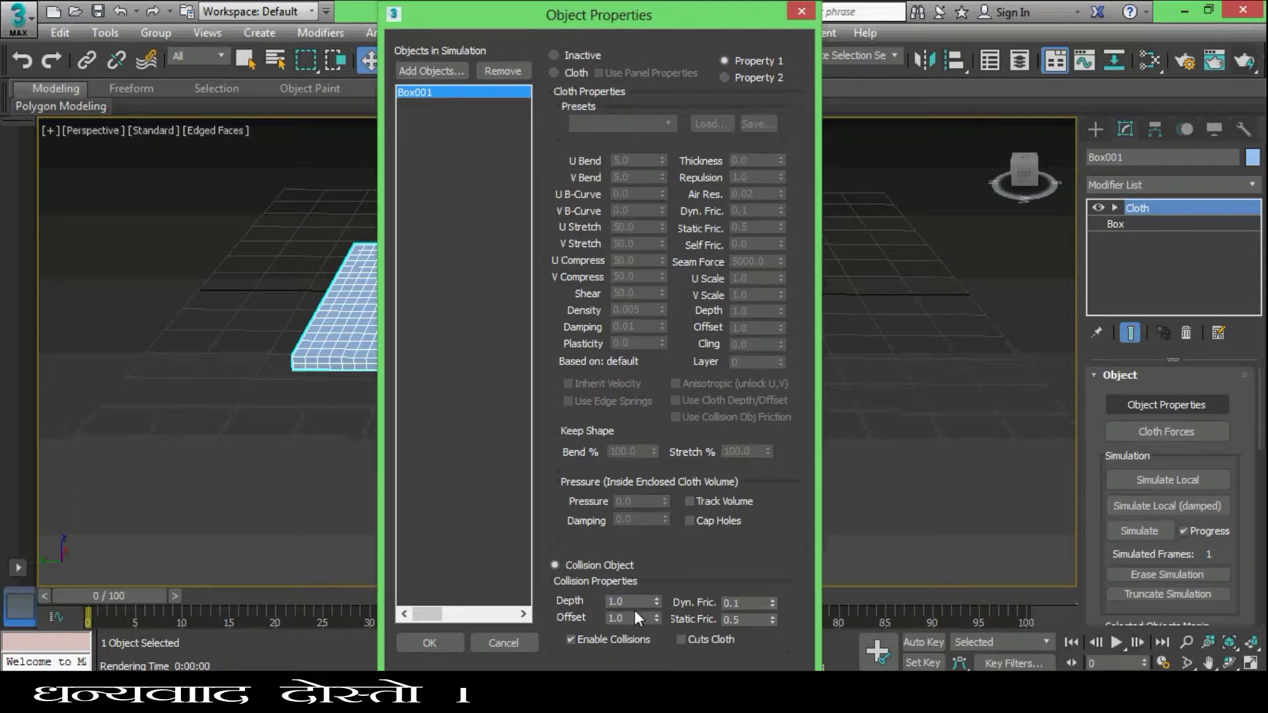
# Switch Box001 to a Cloth object with Pressure 25.9 and confirm with OK
pyautogui.click(555, 56)
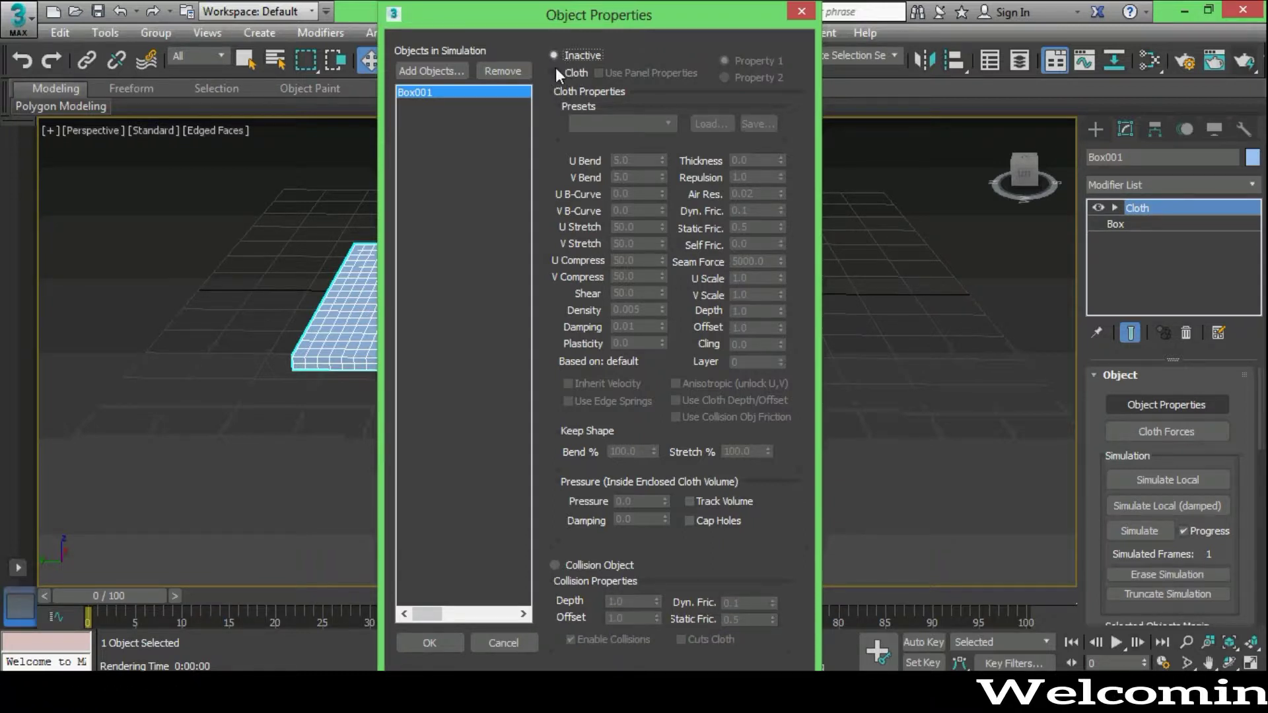
pyautogui.click(555, 73)
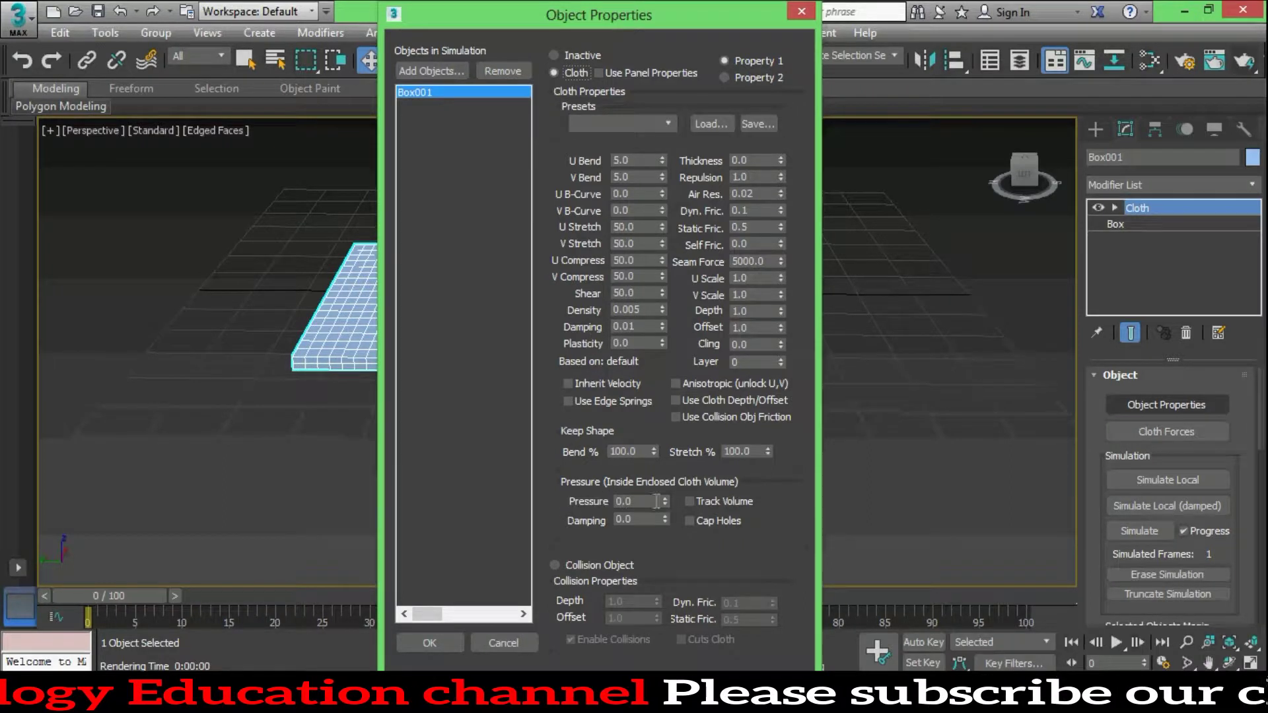
pyautogui.moveTo(665, 501); pyautogui.dragTo(647, 262)
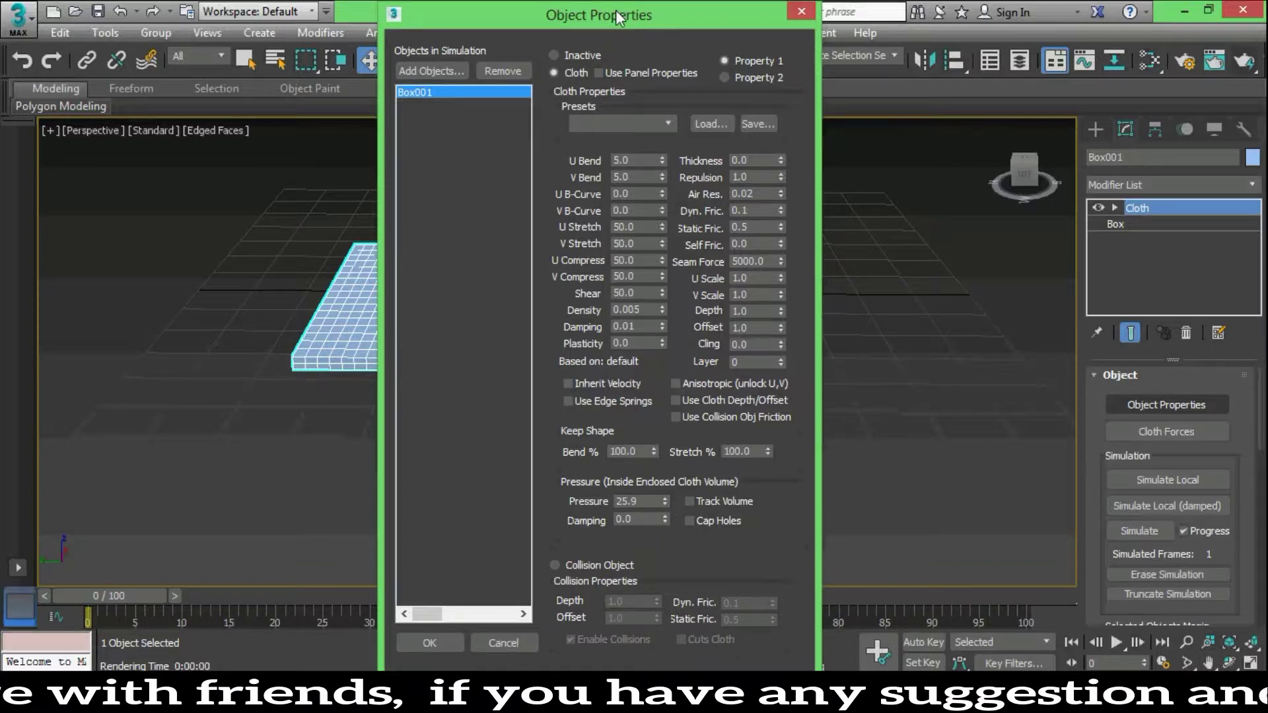
pyautogui.moveTo(616, 10); pyautogui.dragTo(668, 10)
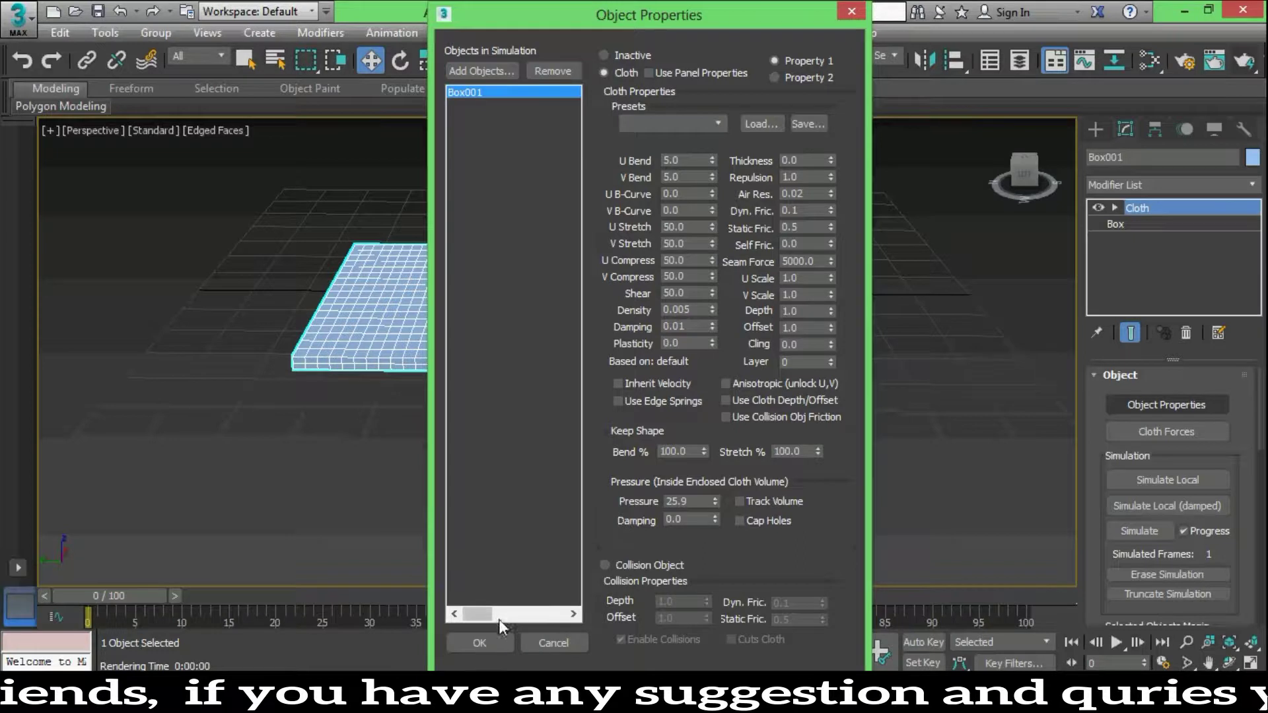
pyautogui.click(486, 641)
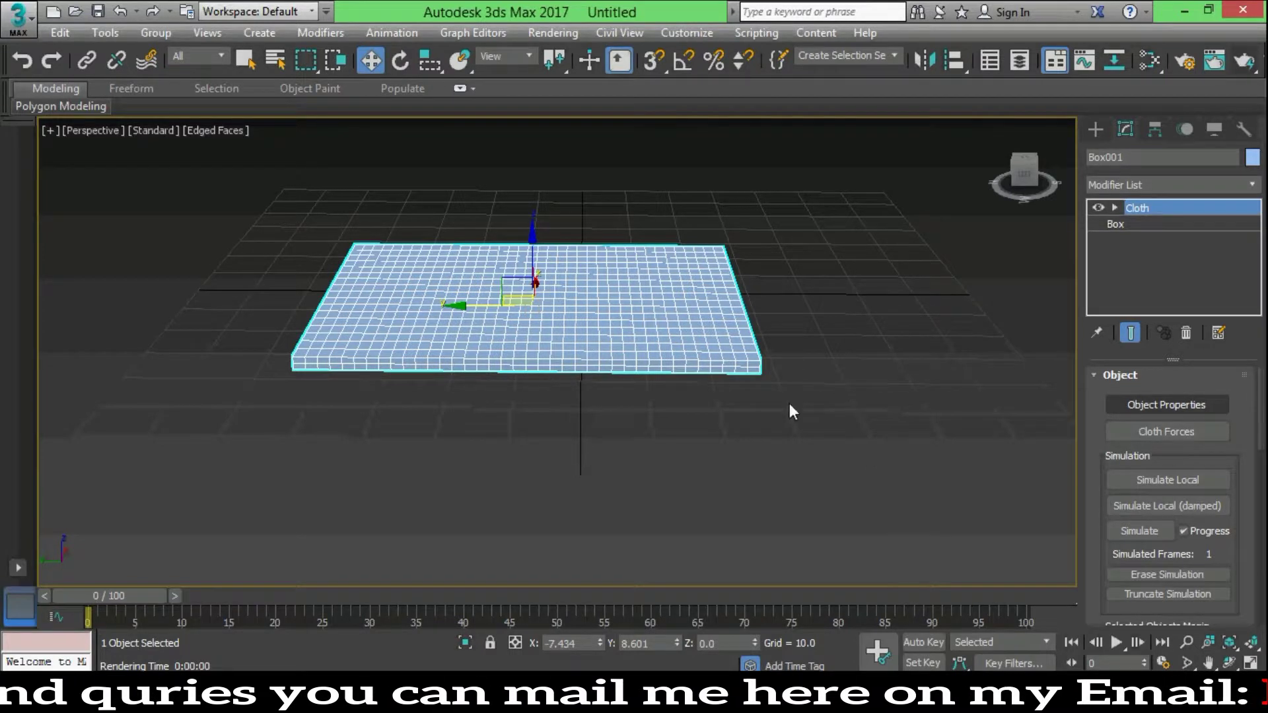
pyautogui.click(1230, 662)
pyautogui.moveTo(685, 343)
pyautogui.mouseDown()
pyautogui.moveTo(611, 344)
pyautogui.moveTo(646, 399)
pyautogui.moveTo(614, 317)
pyautogui.moveTo(692, 350)
pyautogui.moveTo(668, 411)
pyautogui.moveTo(643, 346)
pyautogui.moveTo(654, 323)
pyautogui.moveTo(651, 359)
pyautogui.moveTo(636, 322)
pyautogui.mouseUp()
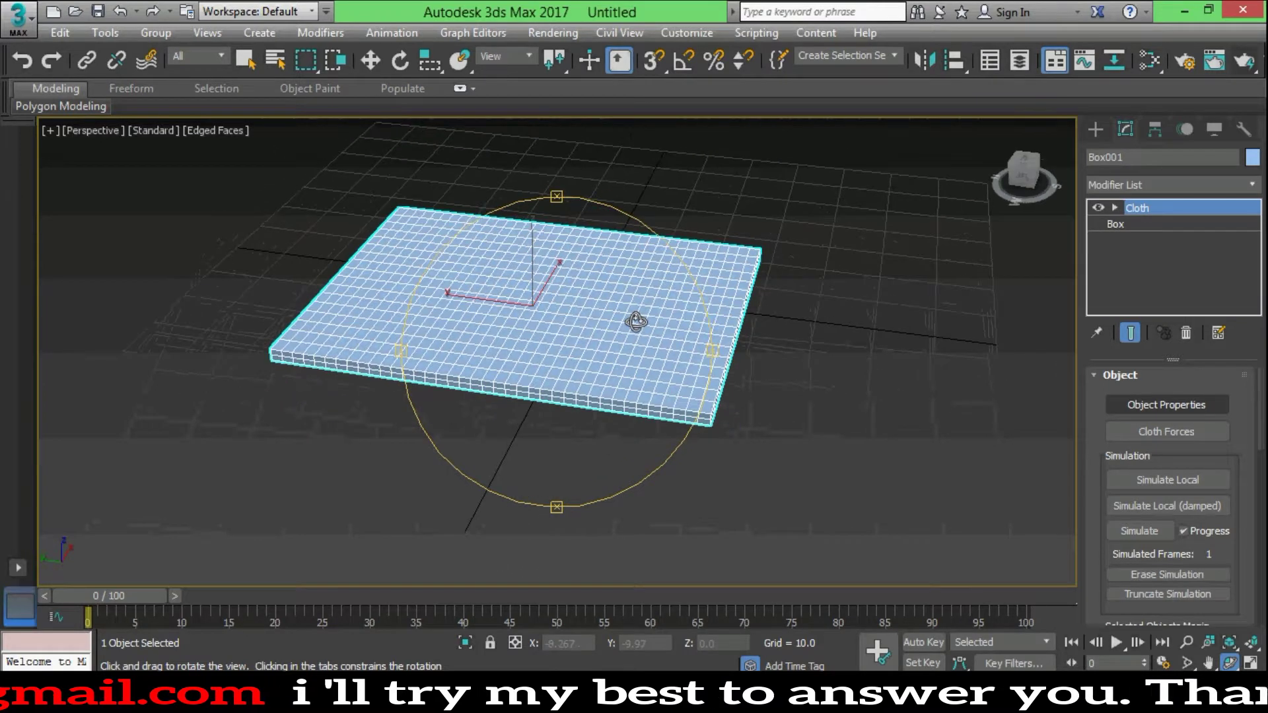
pyautogui.press('w')
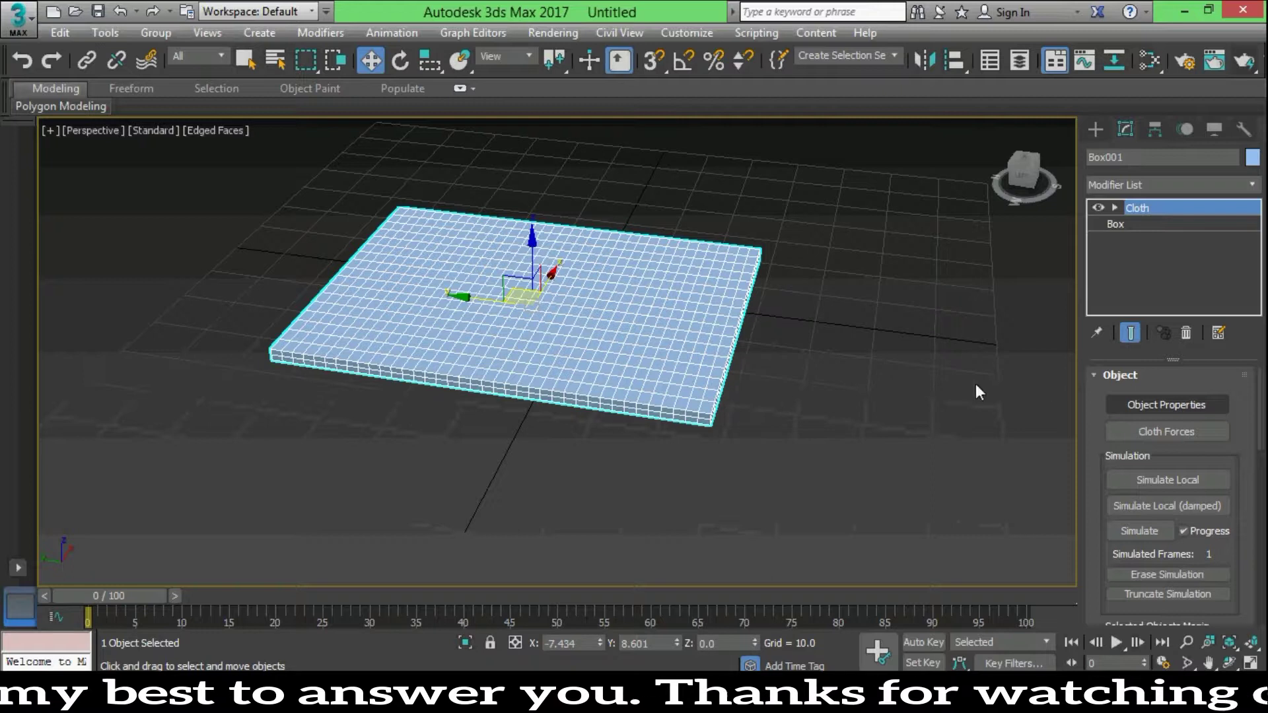
# Run a local cloth simulation to inflate the box, orbit to inspect it, then erase the simulation
pyautogui.click(1156, 477)
pyautogui.click(1154, 477)
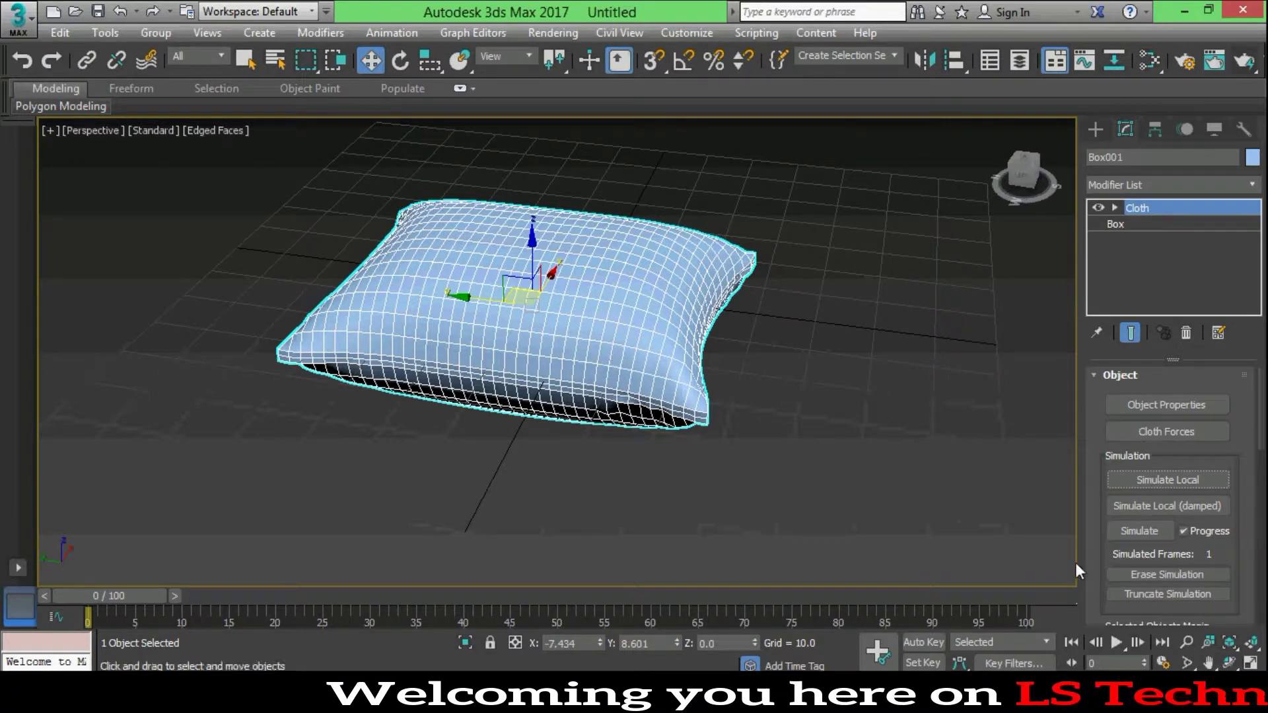
pyautogui.click(1229, 662)
pyautogui.moveTo(548, 367)
pyautogui.mouseDown()
pyautogui.moveTo(640, 375)
pyautogui.moveTo(545, 363)
pyautogui.moveTo(558, 343)
pyautogui.moveTo(569, 376)
pyautogui.moveTo(516, 377)
pyautogui.moveTo(501, 352)
pyautogui.moveTo(521, 370)
pyautogui.moveTo(545, 351)
pyautogui.moveTo(504, 371)
pyautogui.moveTo(564, 368)
pyautogui.moveTo(524, 364)
pyautogui.mouseUp()
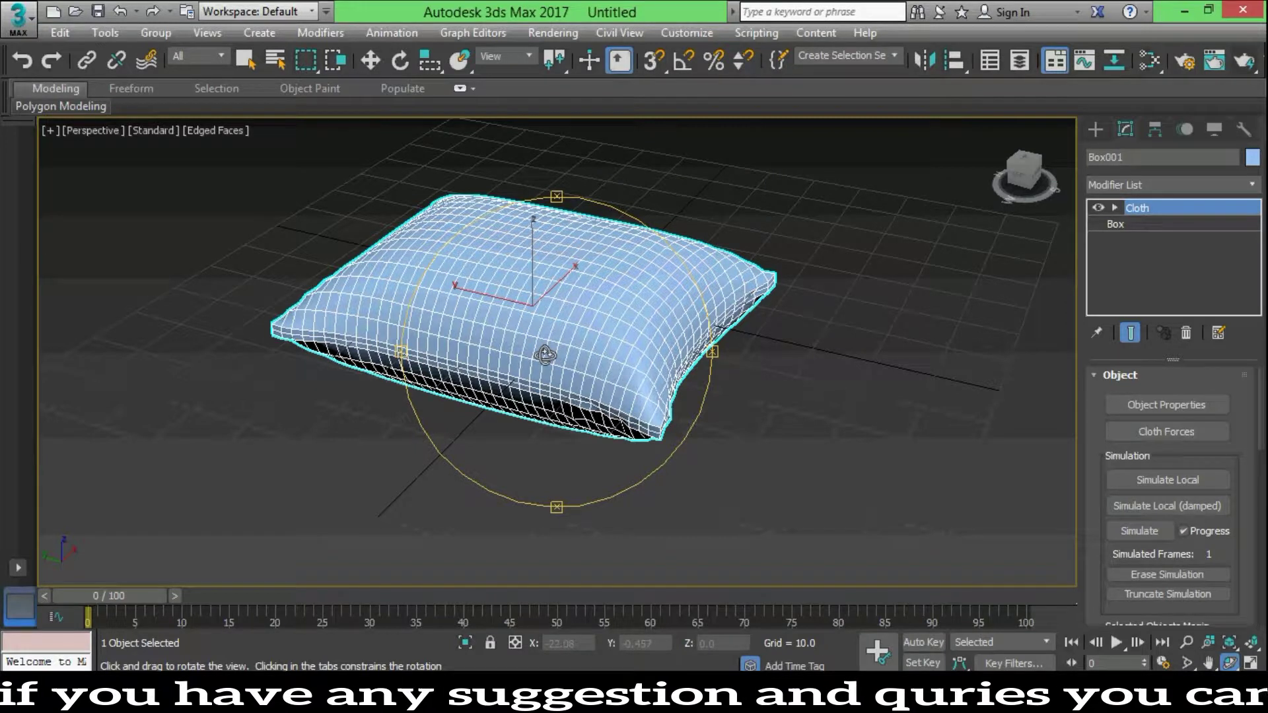
pyautogui.press('w')
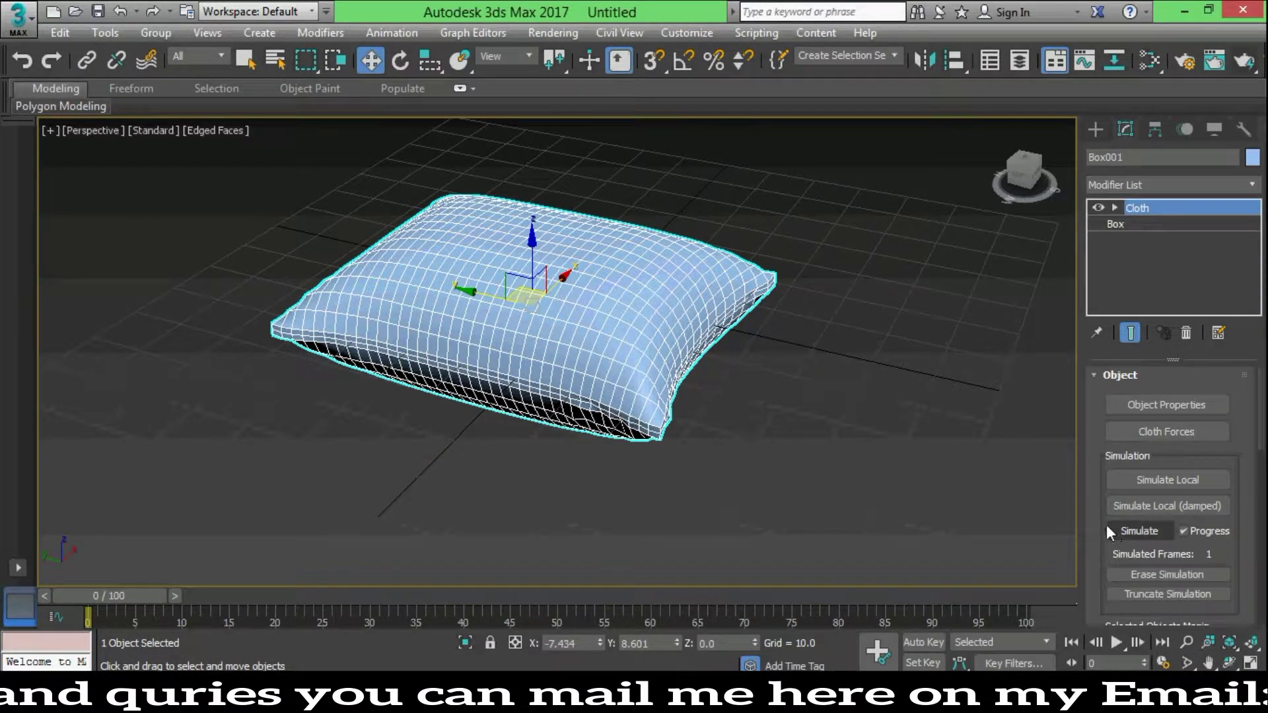
pyautogui.click(1159, 575)
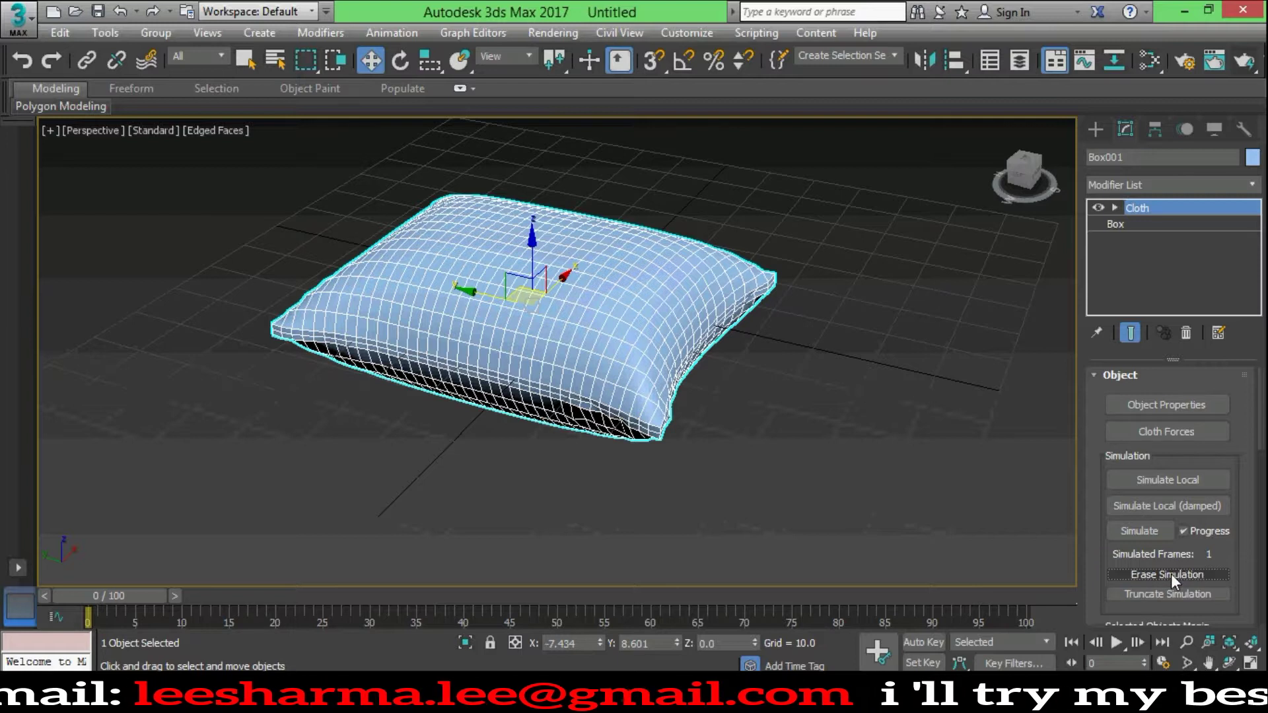
# Rerun the local simulation briefly, then erase and truncate the result
pyautogui.click(1164, 483)
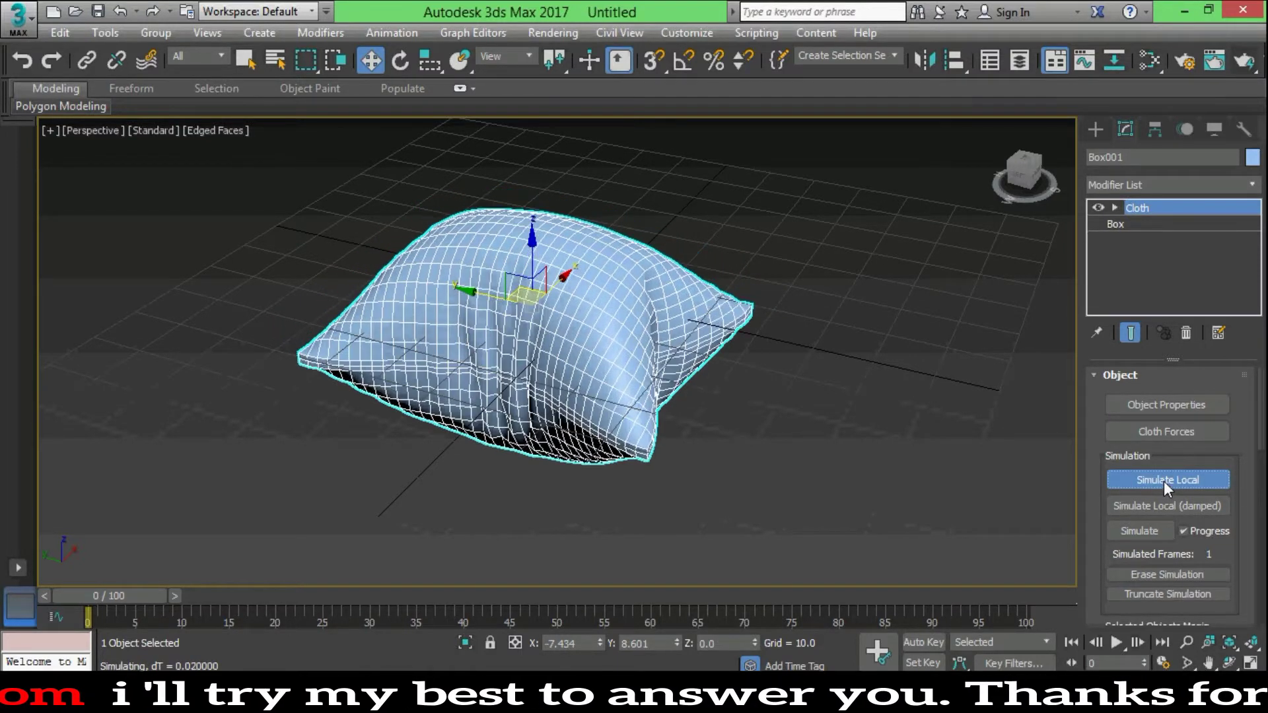
pyautogui.click(1164, 480)
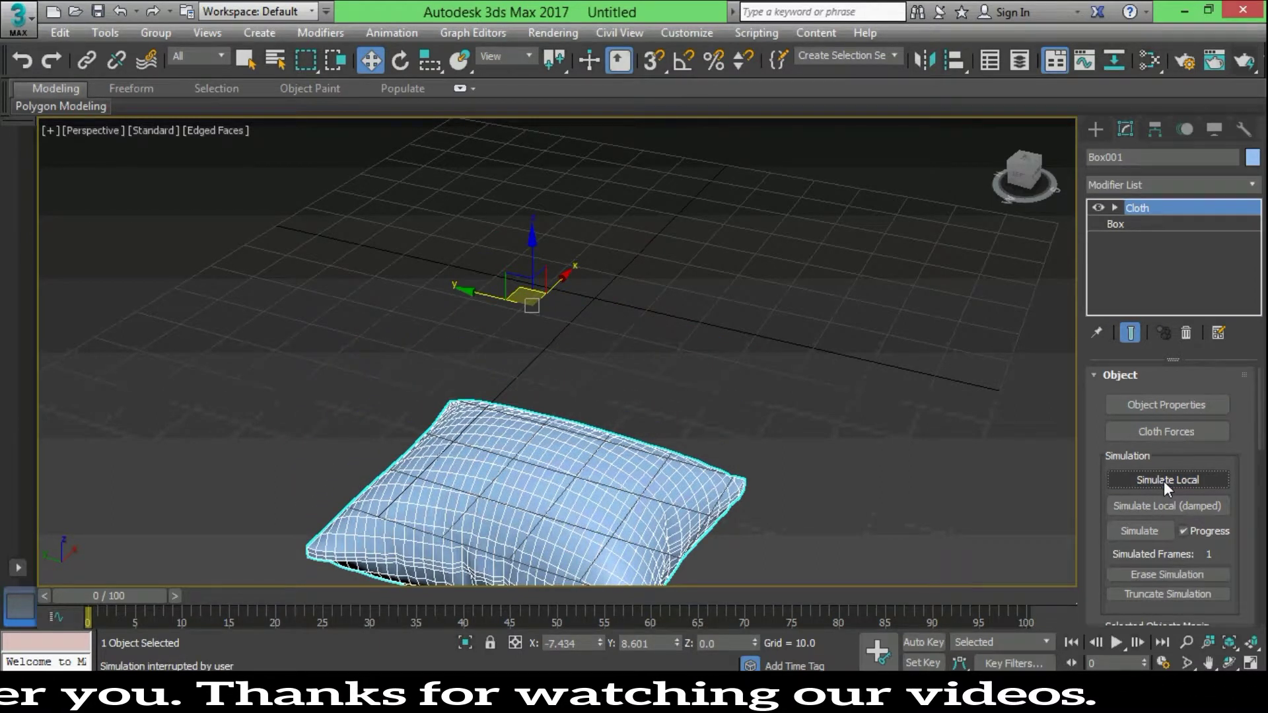
pyautogui.click(1168, 573)
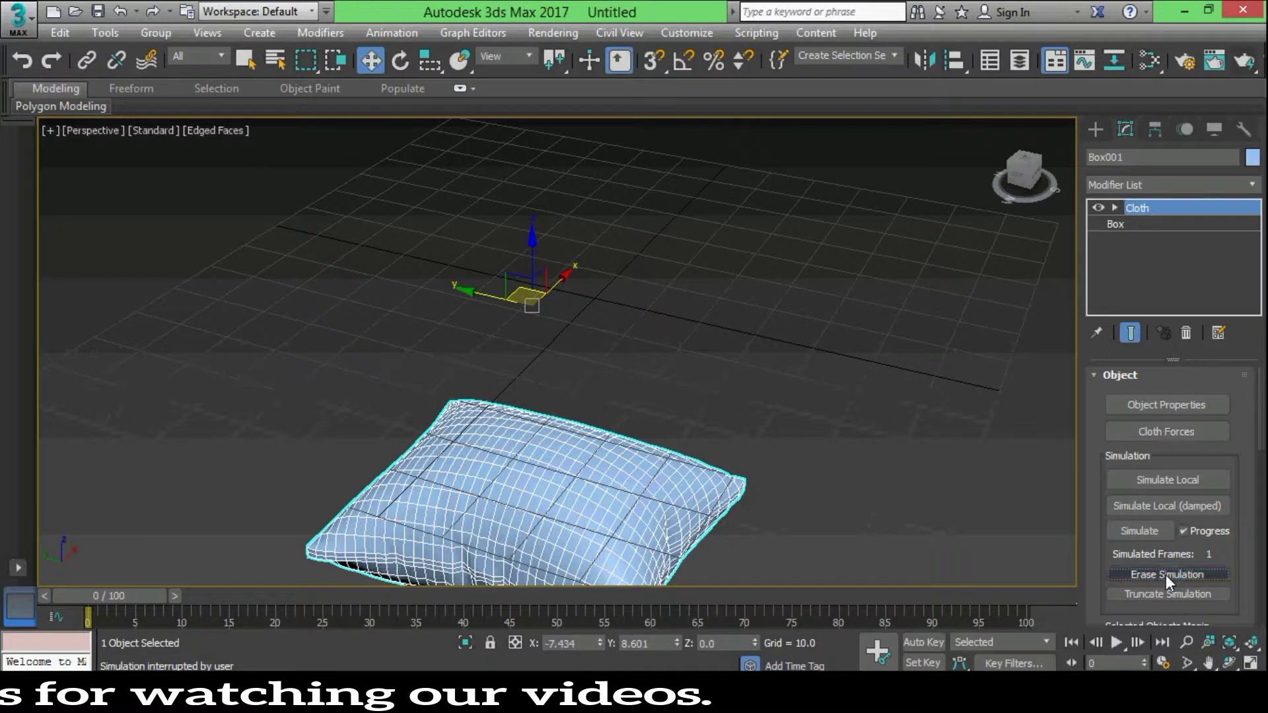
pyautogui.click(1171, 593)
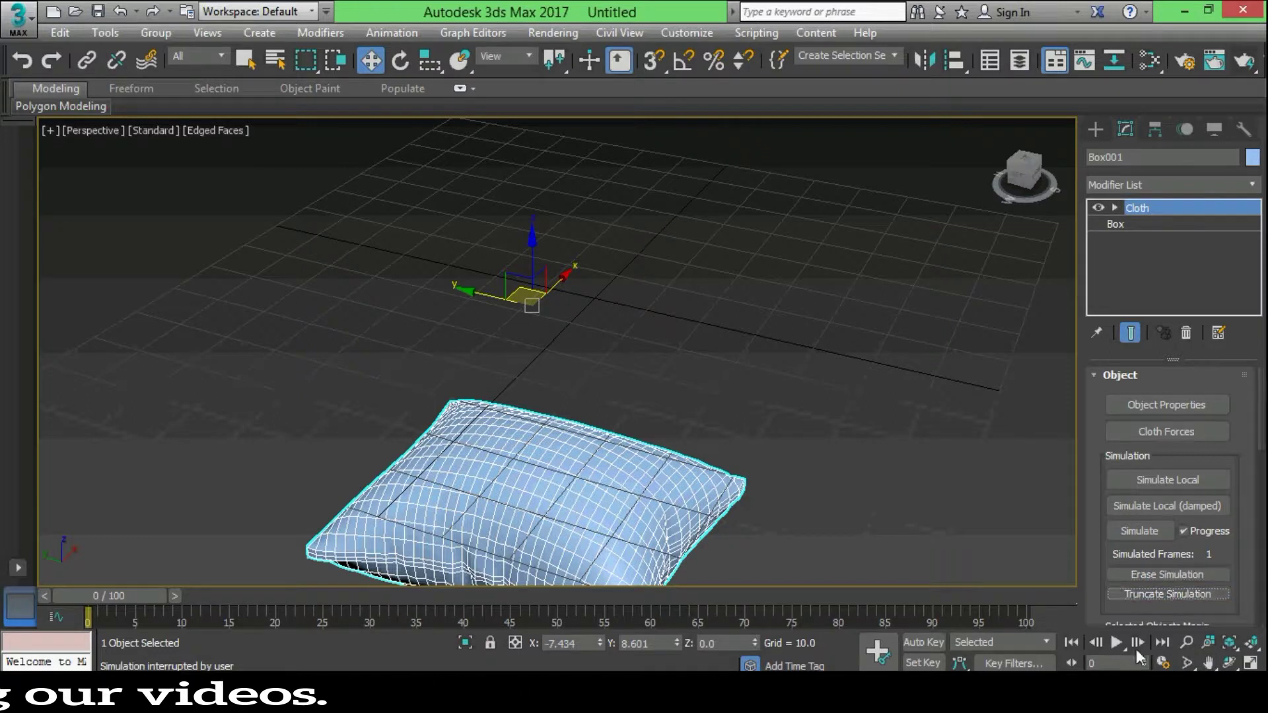
# Lift the pillow up above the grid
pyautogui.click(1209, 662)
pyautogui.moveTo(652, 509)
pyautogui.mouseDown()
pyautogui.moveTo(649, 401)
pyautogui.moveTo(648, 426)
pyautogui.mouseUp()
pyautogui.moveTo(543, 373)
pyautogui.mouseDown()
pyautogui.moveTo(651, 232)
pyautogui.moveTo(648, 243)
pyautogui.mouseUp()
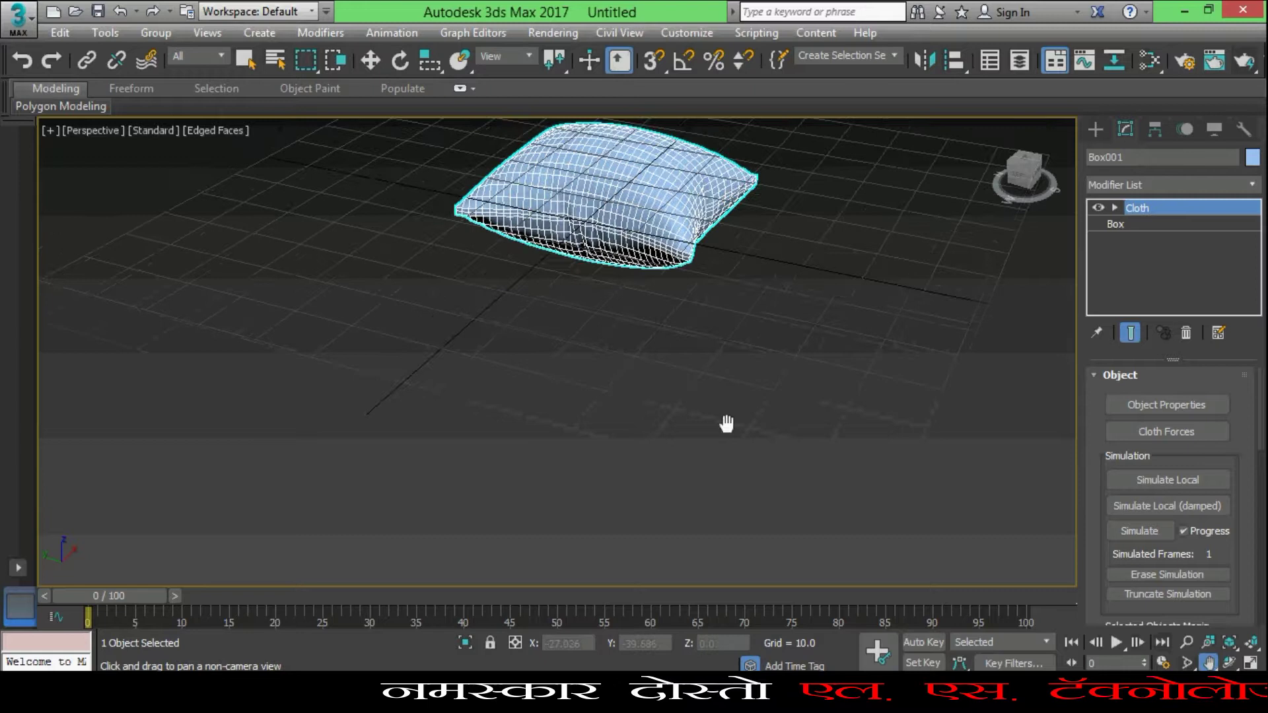
pyautogui.moveTo(726, 396); pyautogui.dragTo(723, 529)
pyautogui.click(370, 61)
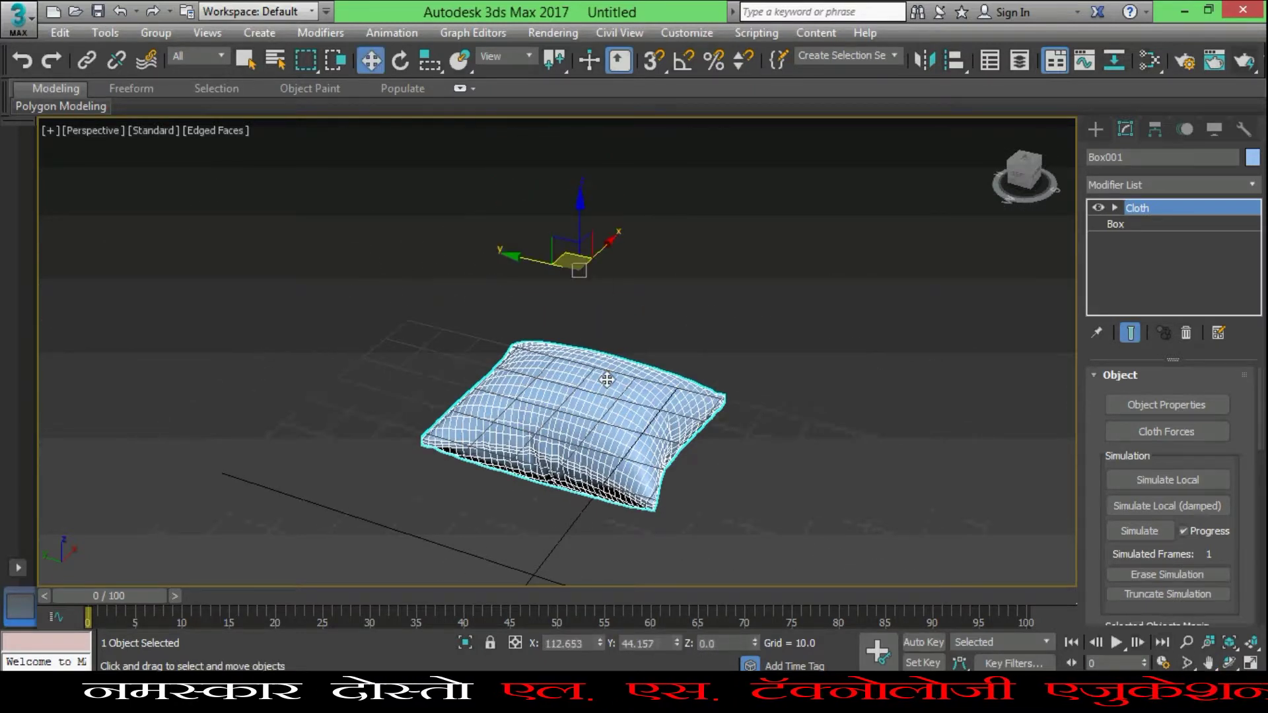
pyautogui.moveTo(580, 274); pyautogui.dragTo(498, 333)
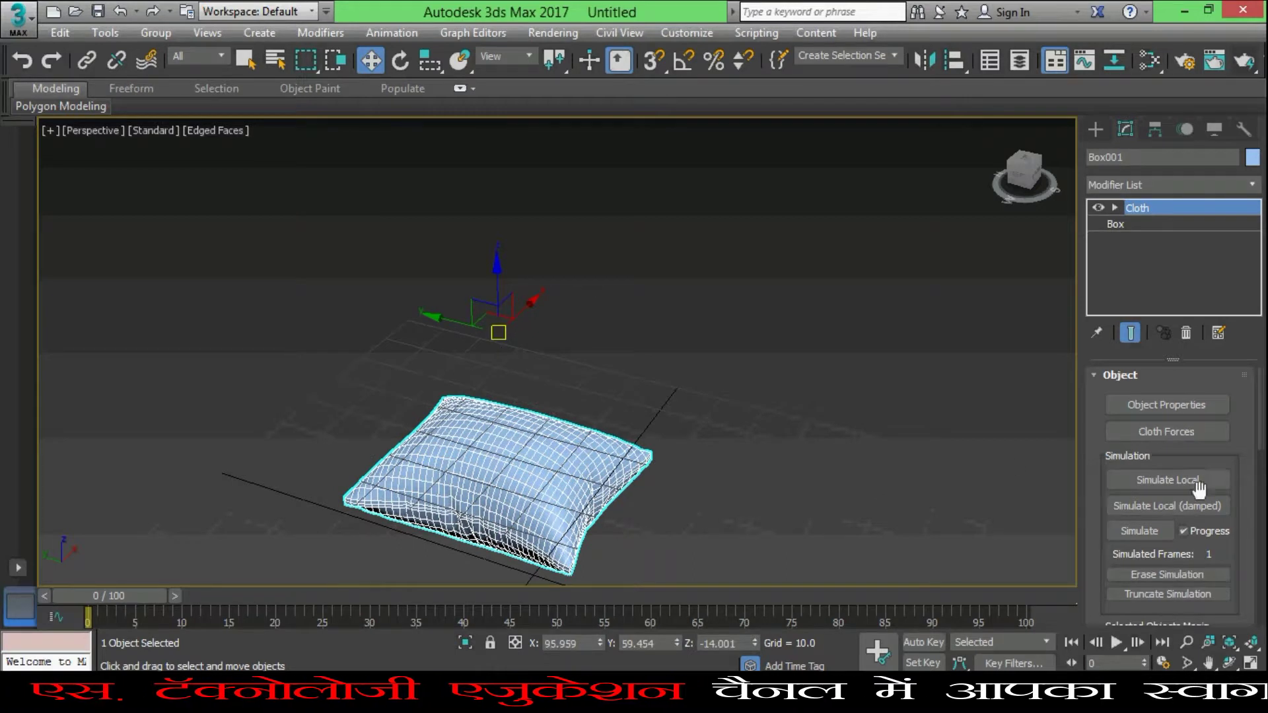
# Re-simulate the raised pillow into a full, rounded shape and centre it in view
pyautogui.click(1180, 481)
pyautogui.click(1180, 481)
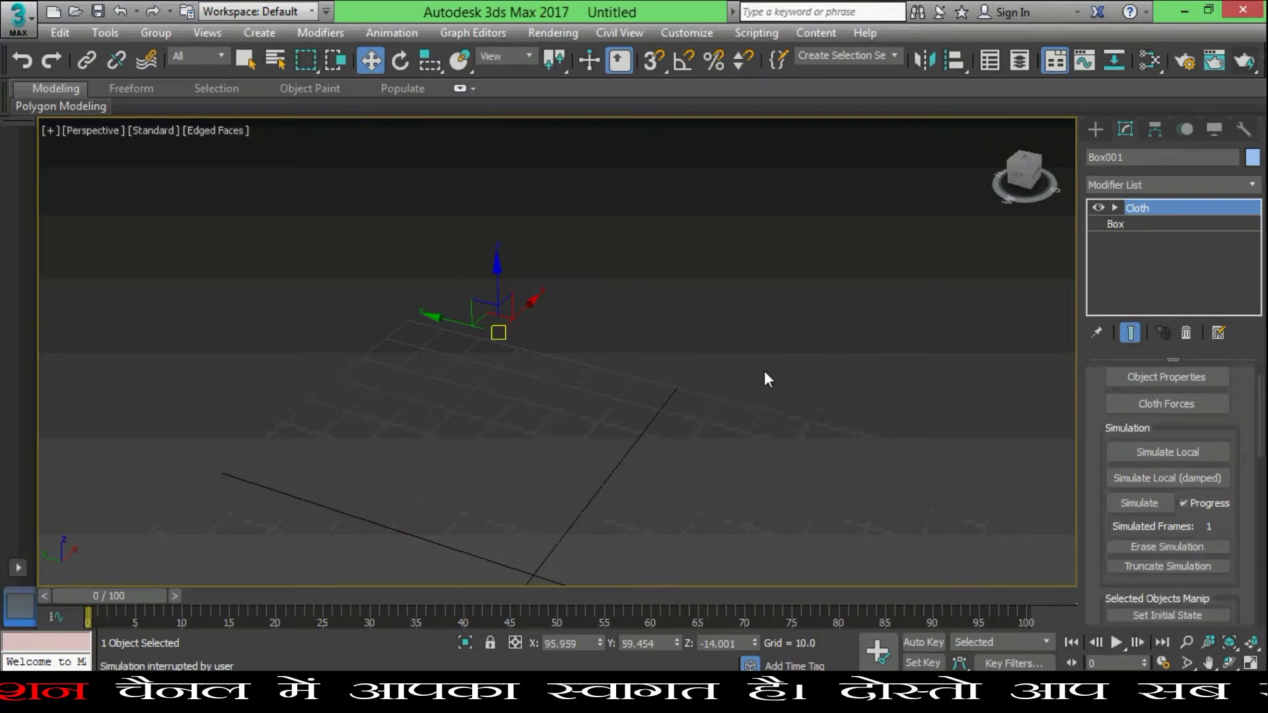
pyautogui.hotkey('ctrl', 'z')
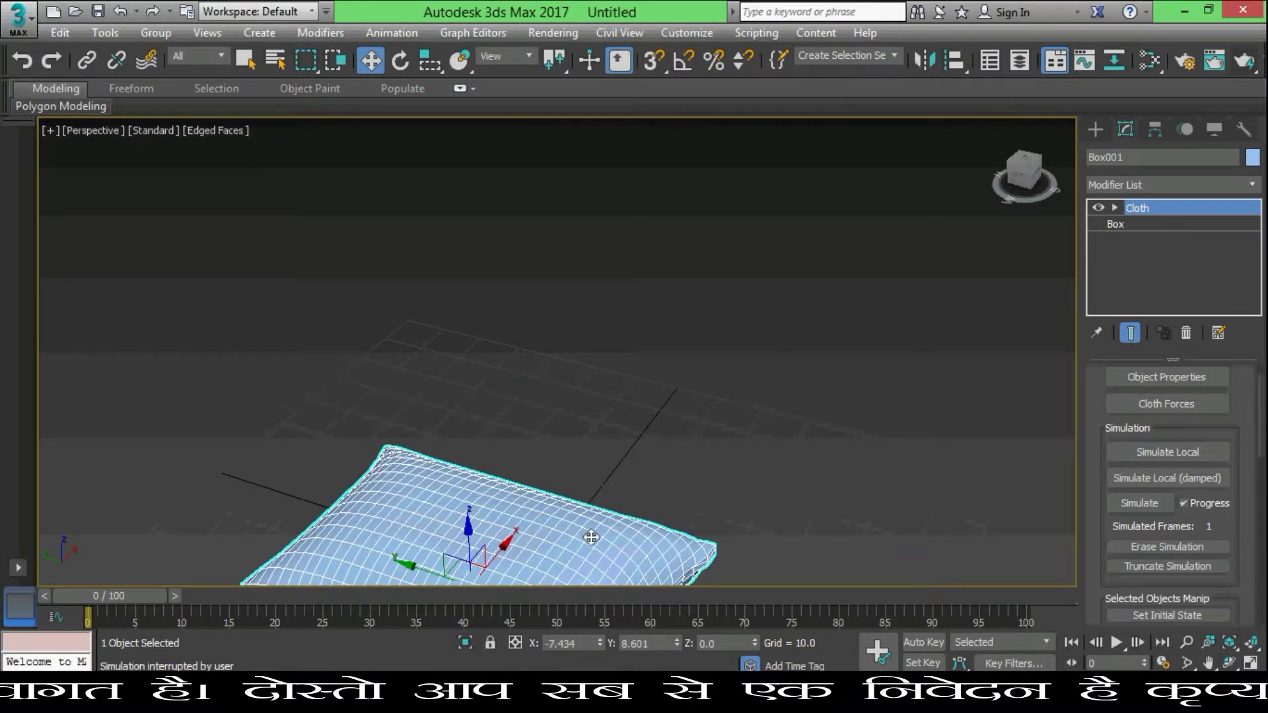
pyautogui.hotkey('ctrl', 'y')
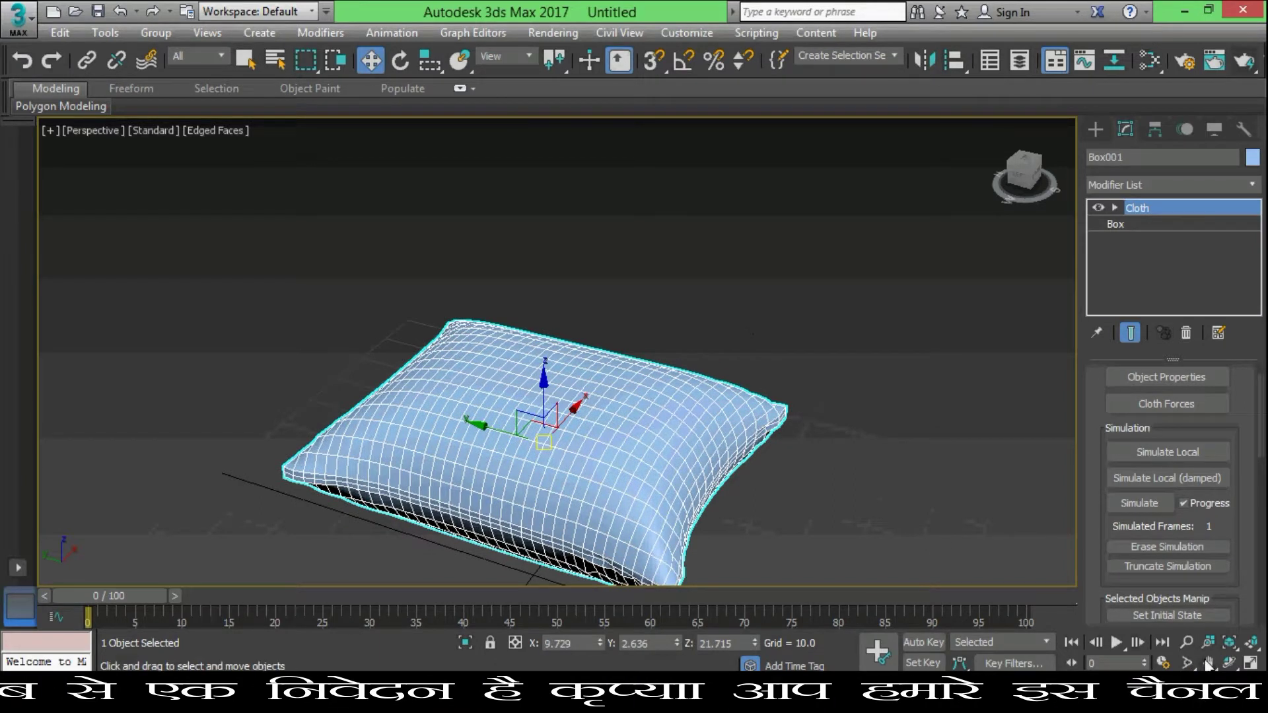
pyautogui.click(1209, 663)
pyautogui.moveTo(893, 548); pyautogui.dragTo(865, 423)
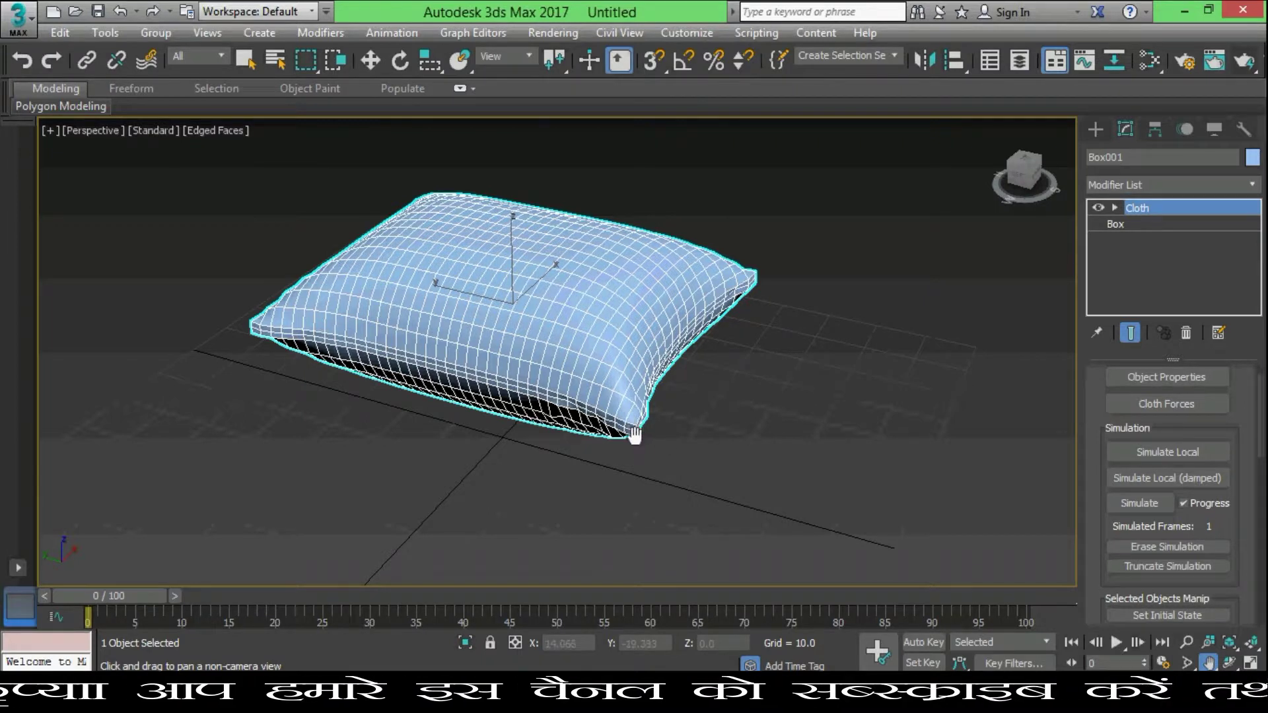
# Orbit to a side-on view and convert the pillow to an Editable Poly
pyautogui.click(1228, 663)
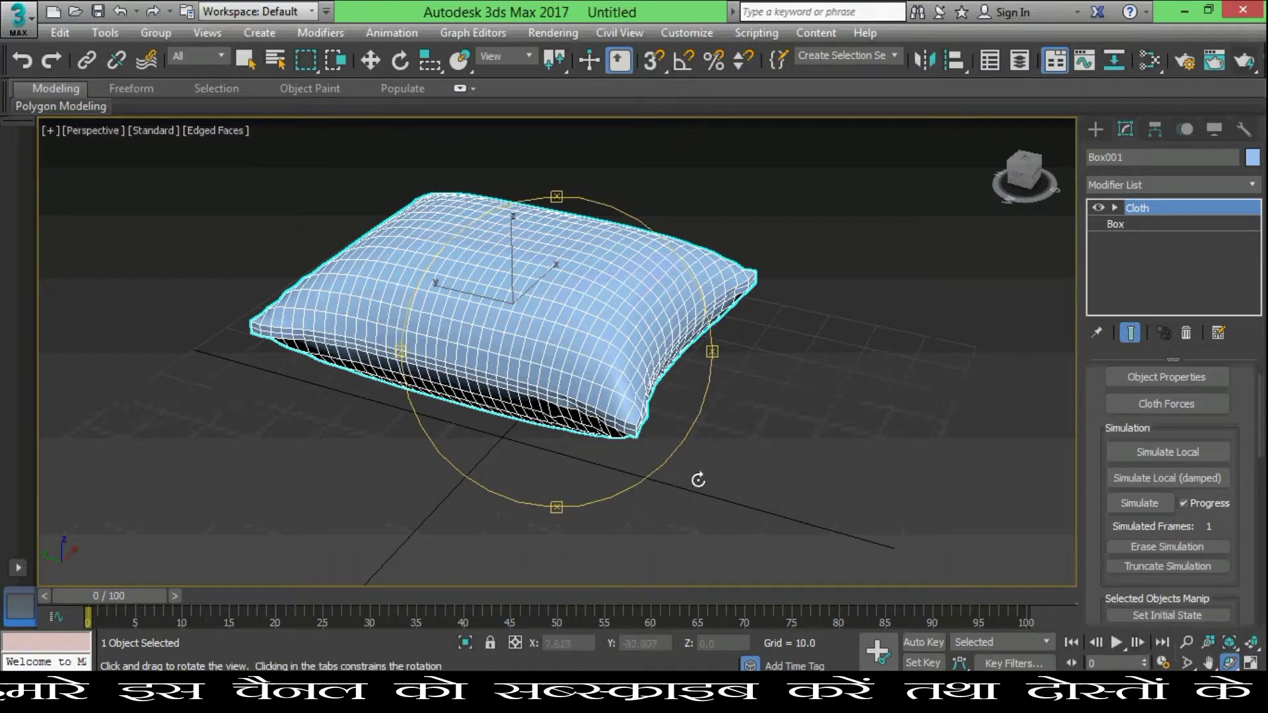
pyautogui.moveTo(658, 432); pyautogui.dragTo(654, 397)
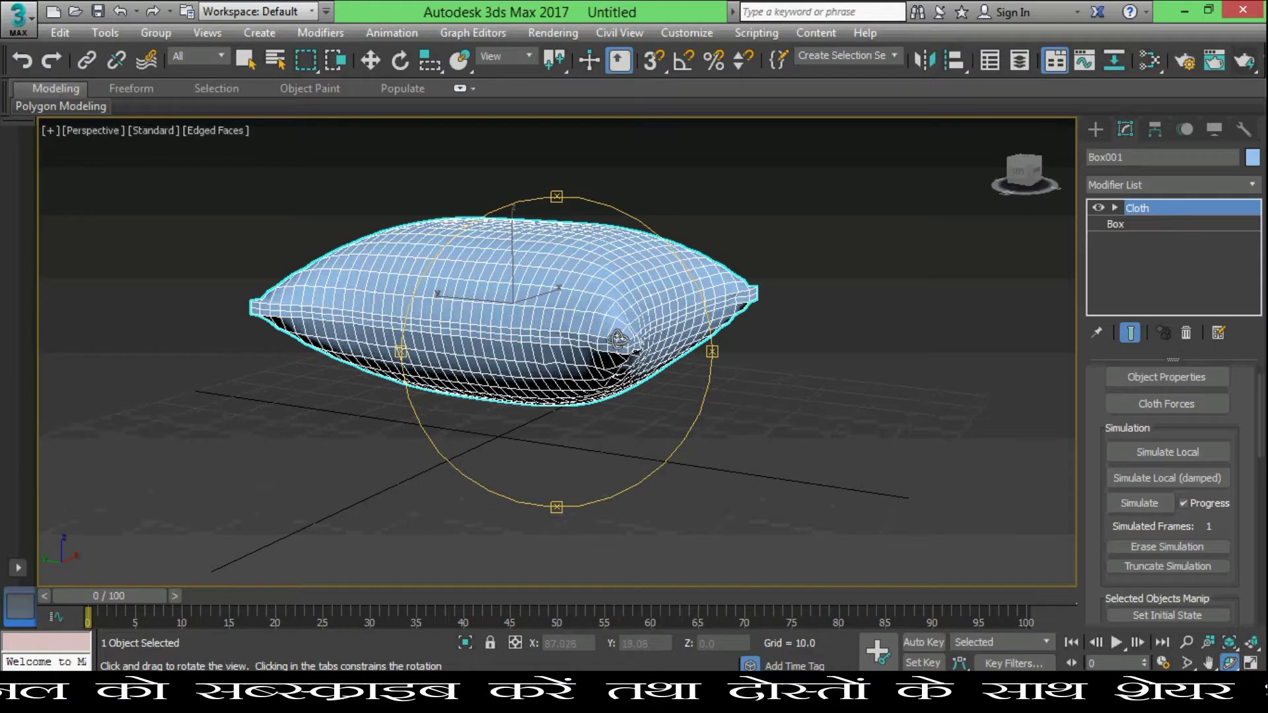
pyautogui.moveTo(619, 339); pyautogui.dragTo(626, 346)
pyautogui.press('w')
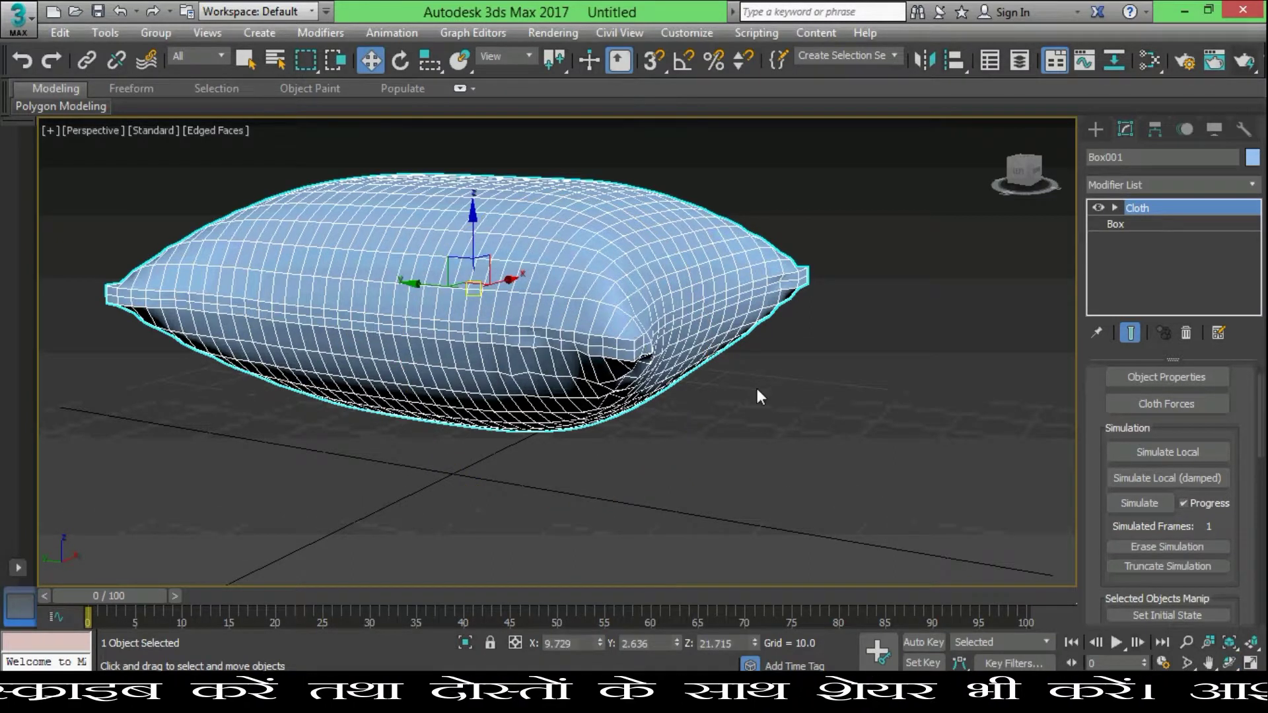
pyautogui.rightClick(633, 340)
pyautogui.moveTo(684, 527)
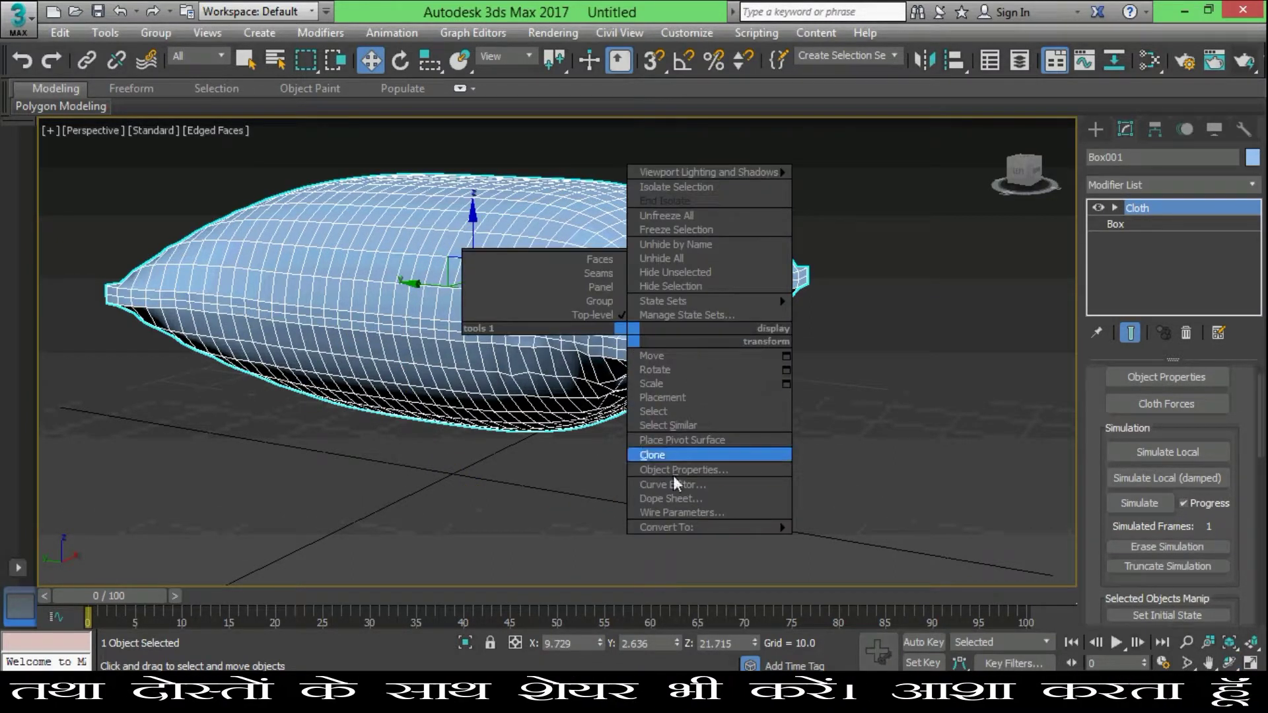
pyautogui.click(856, 541)
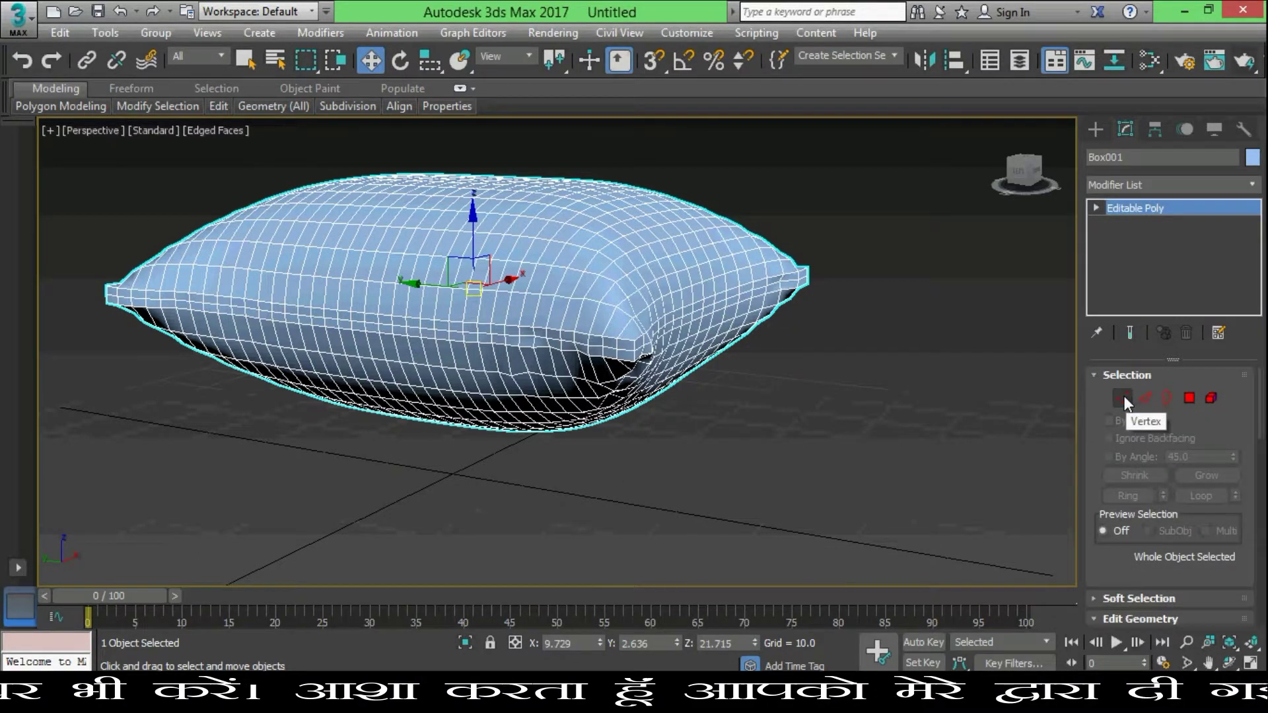
# Enter Vertex sub-object mode, test-select one vertex, then clear the vertex selection
pyautogui.click(1123, 398)
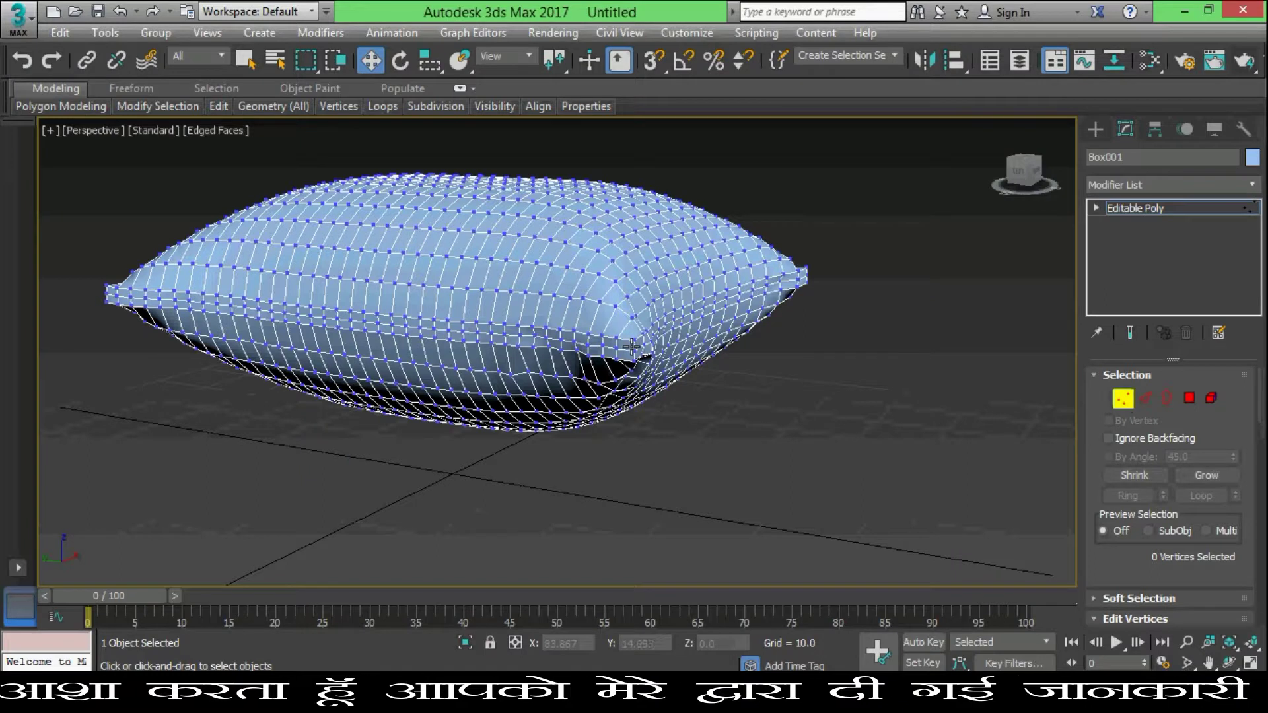
pyautogui.click(636, 354)
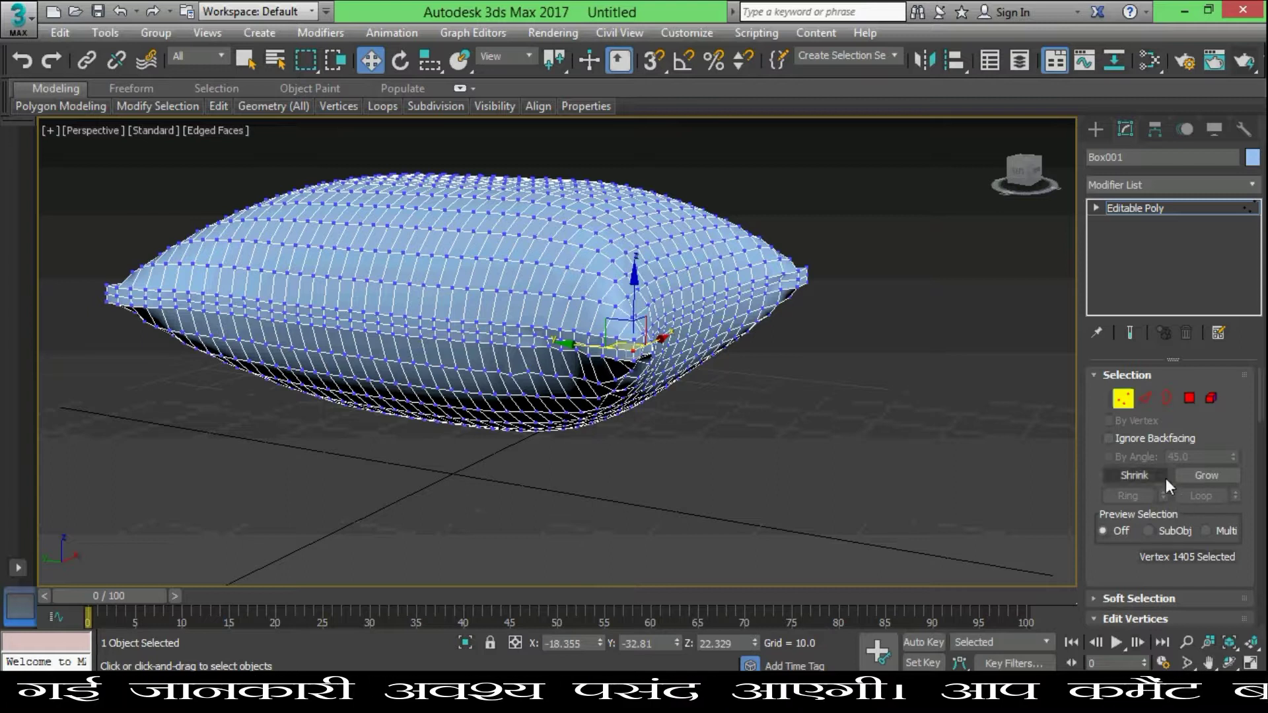
pyautogui.click(1148, 475)
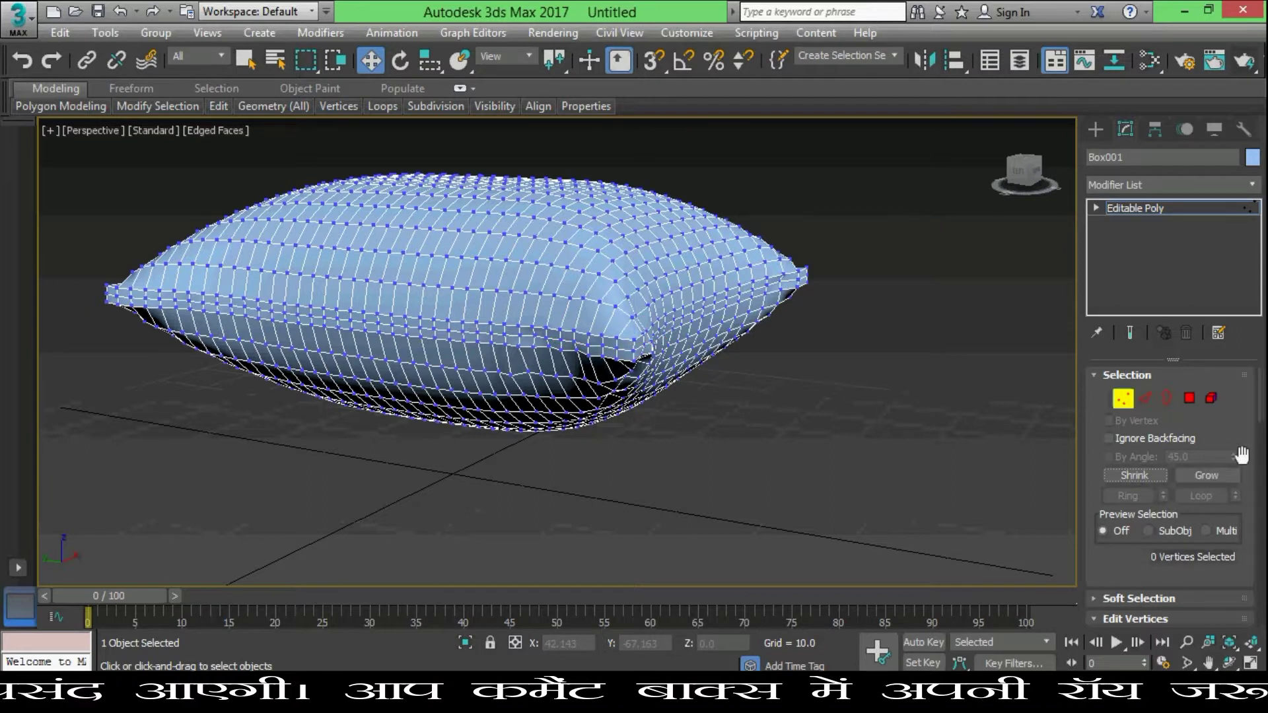
pyautogui.moveTo(1262, 423); pyautogui.dragTo(1261, 433)
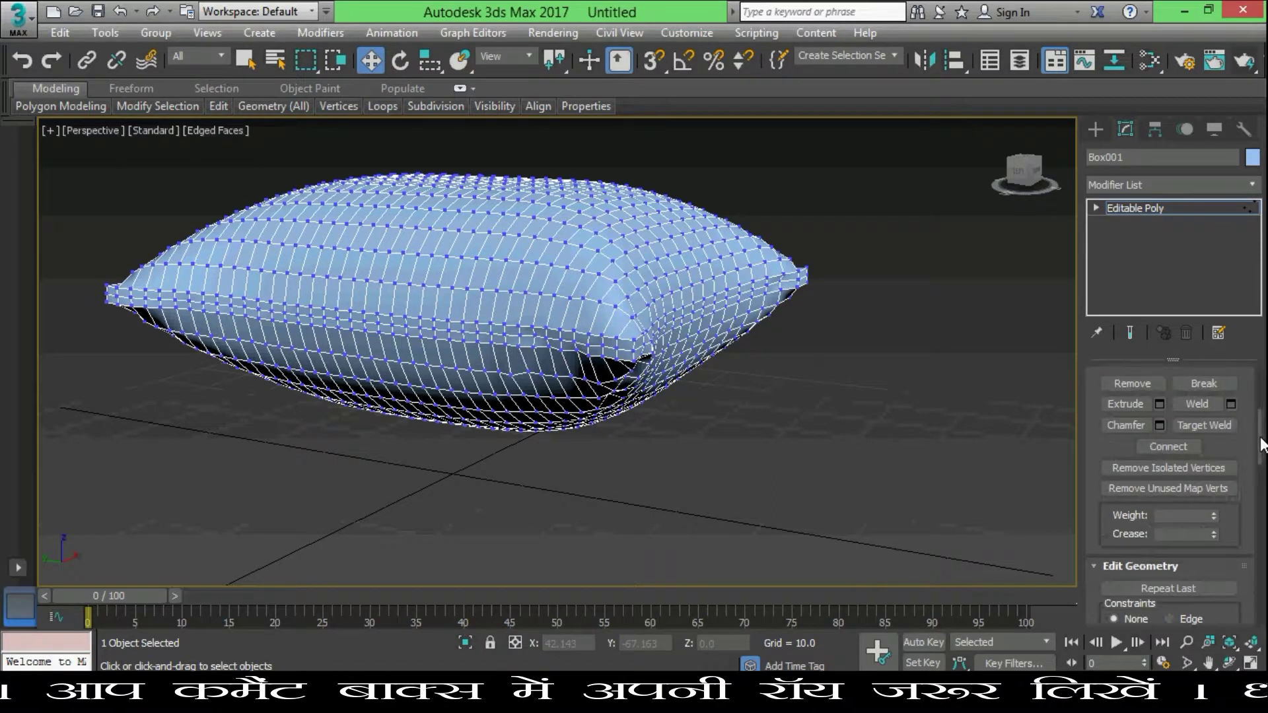
pyautogui.scroll(-5, 1250, 455)
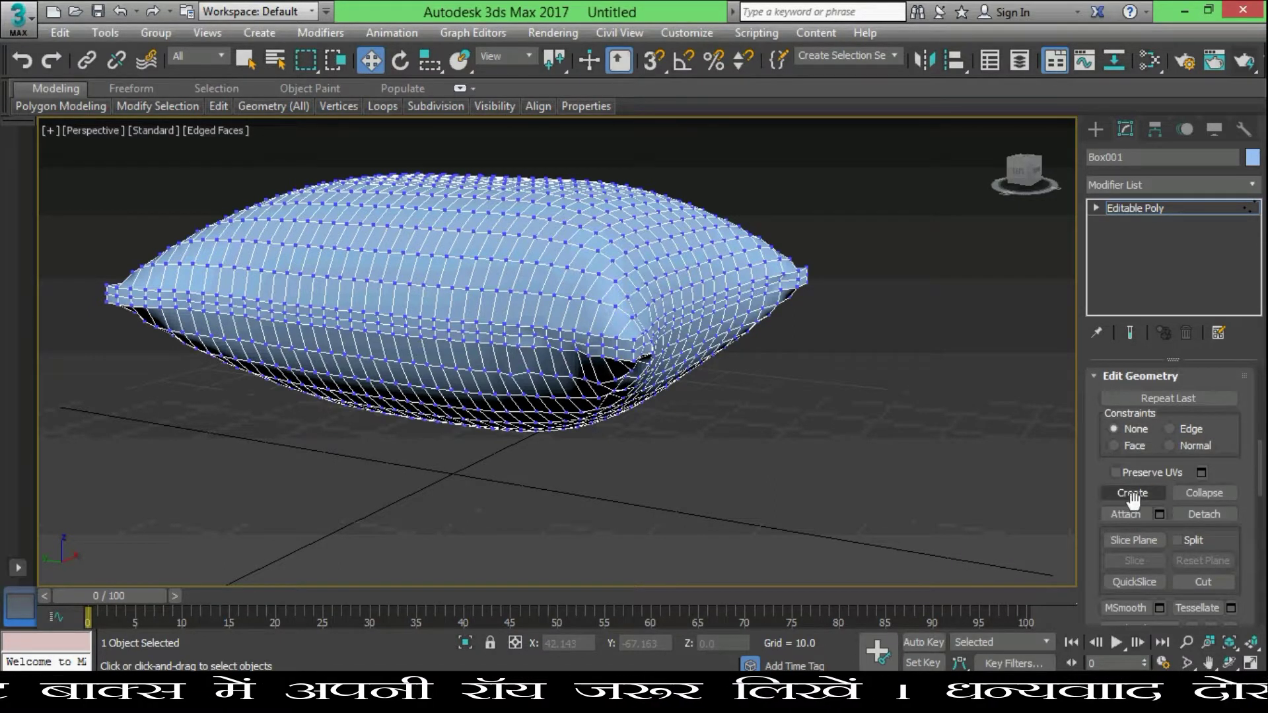
pyautogui.click(1211, 490)
# Pick five corner vertices, apply Create in Edit Geometry, and return to top object level
pyautogui.click(623, 334)
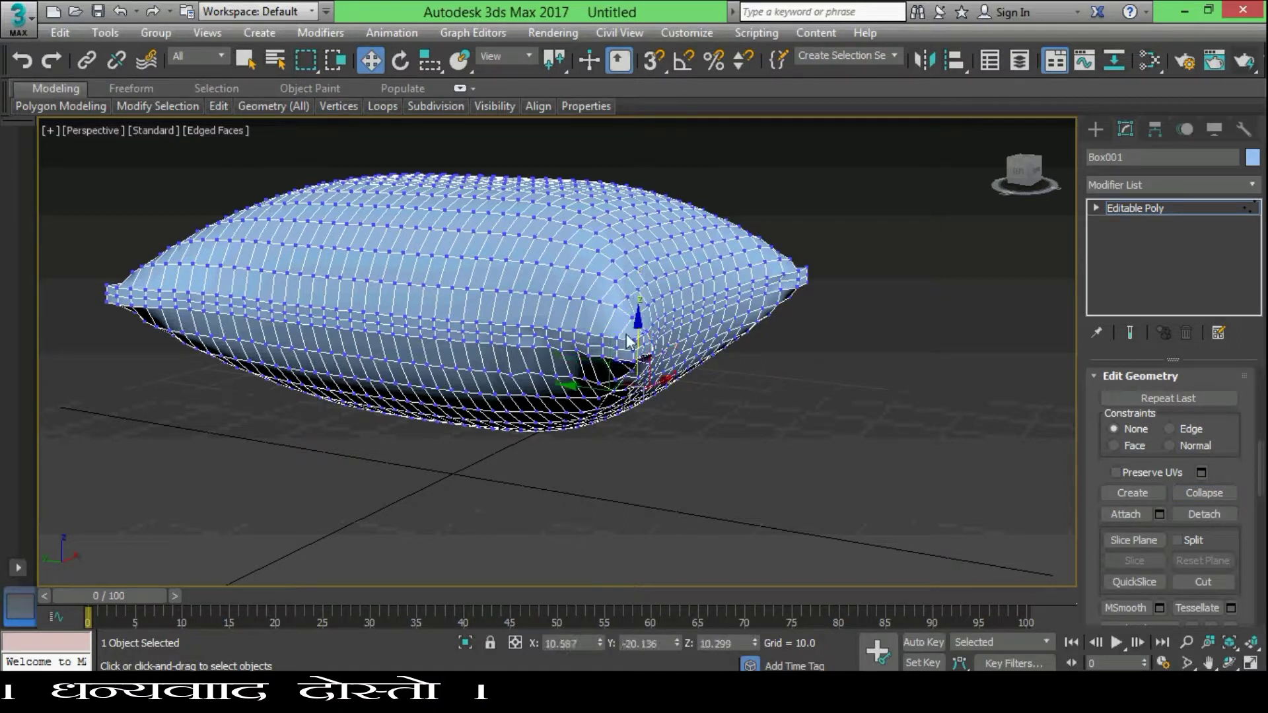
pyautogui.click(631, 344)
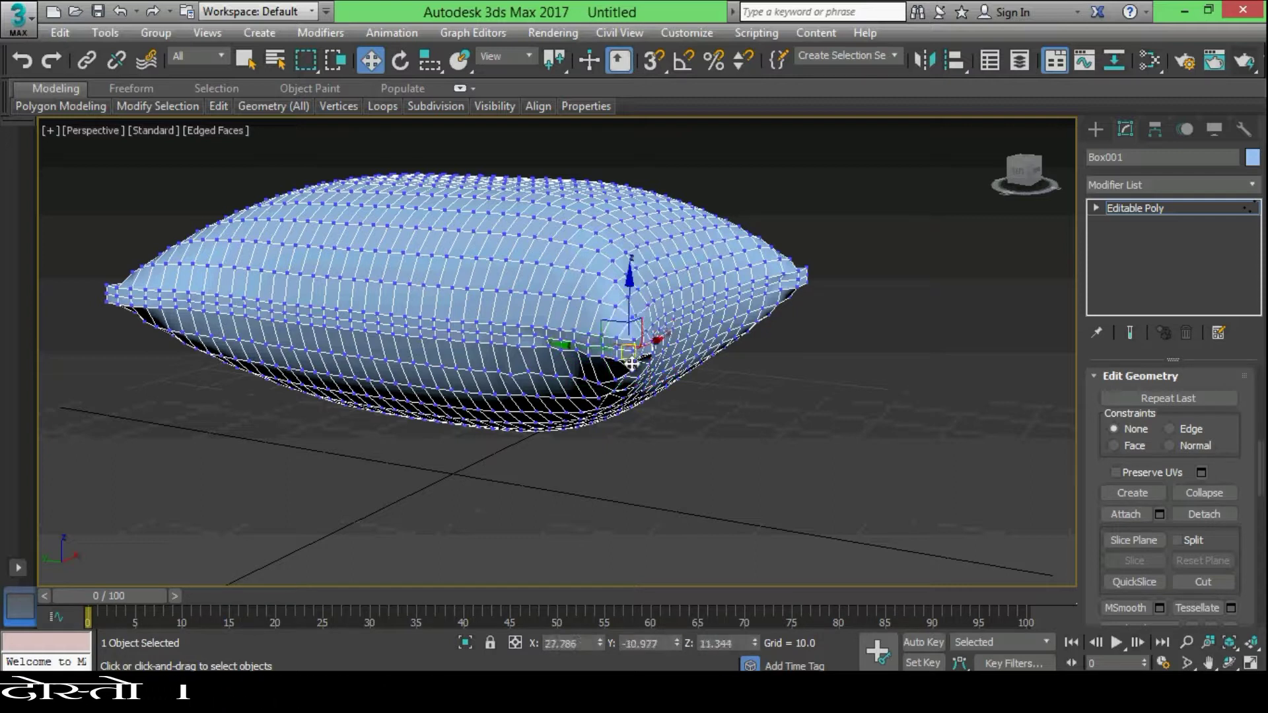
pyautogui.click(631, 351)
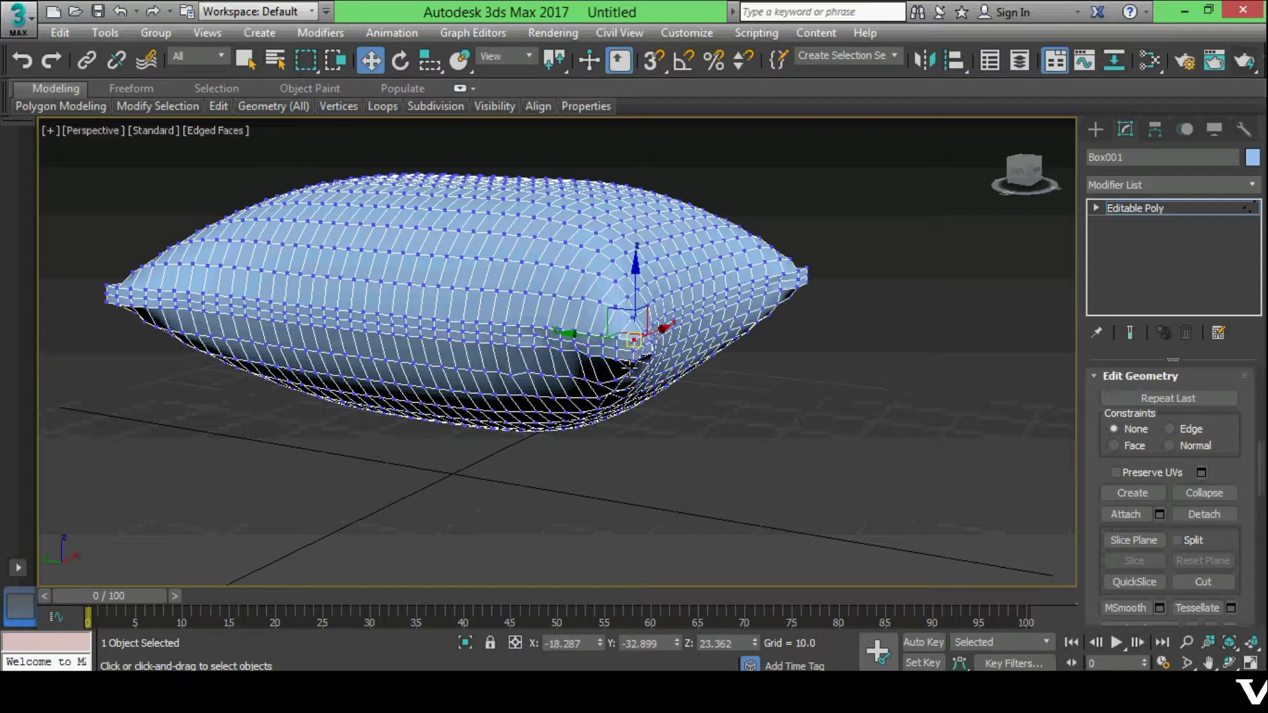
pyautogui.click(632, 349)
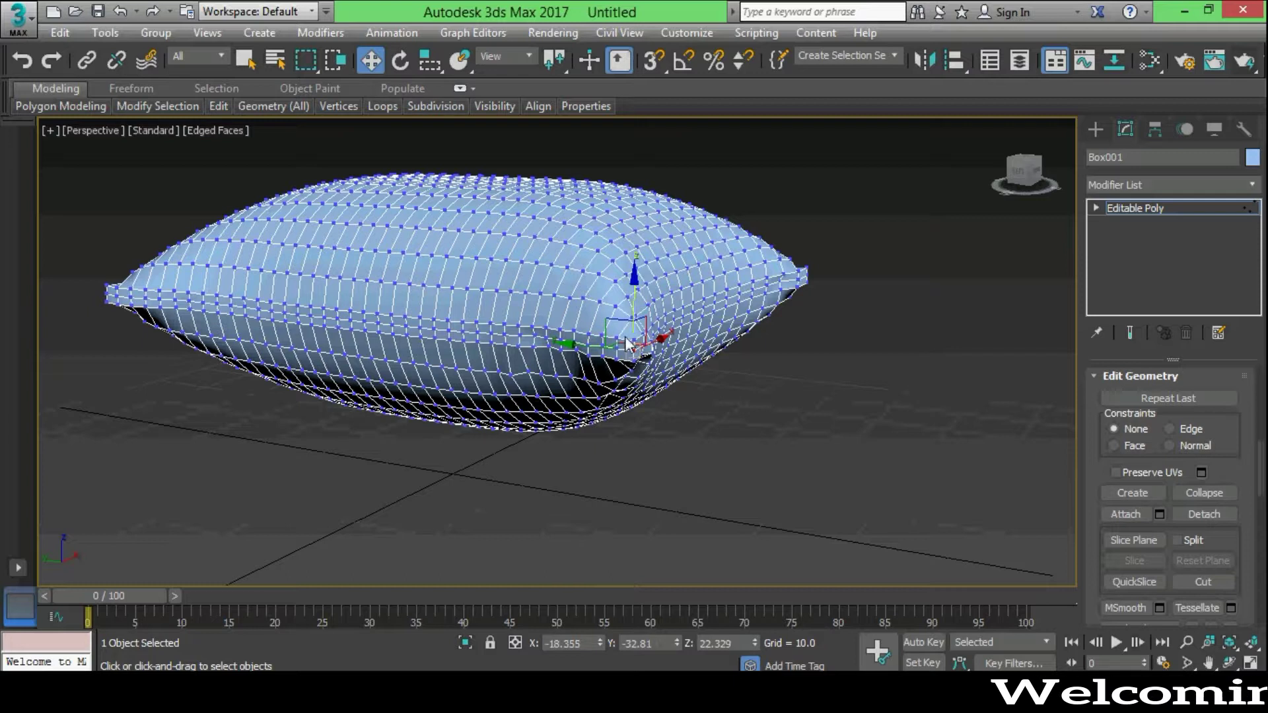
pyautogui.click(643, 368)
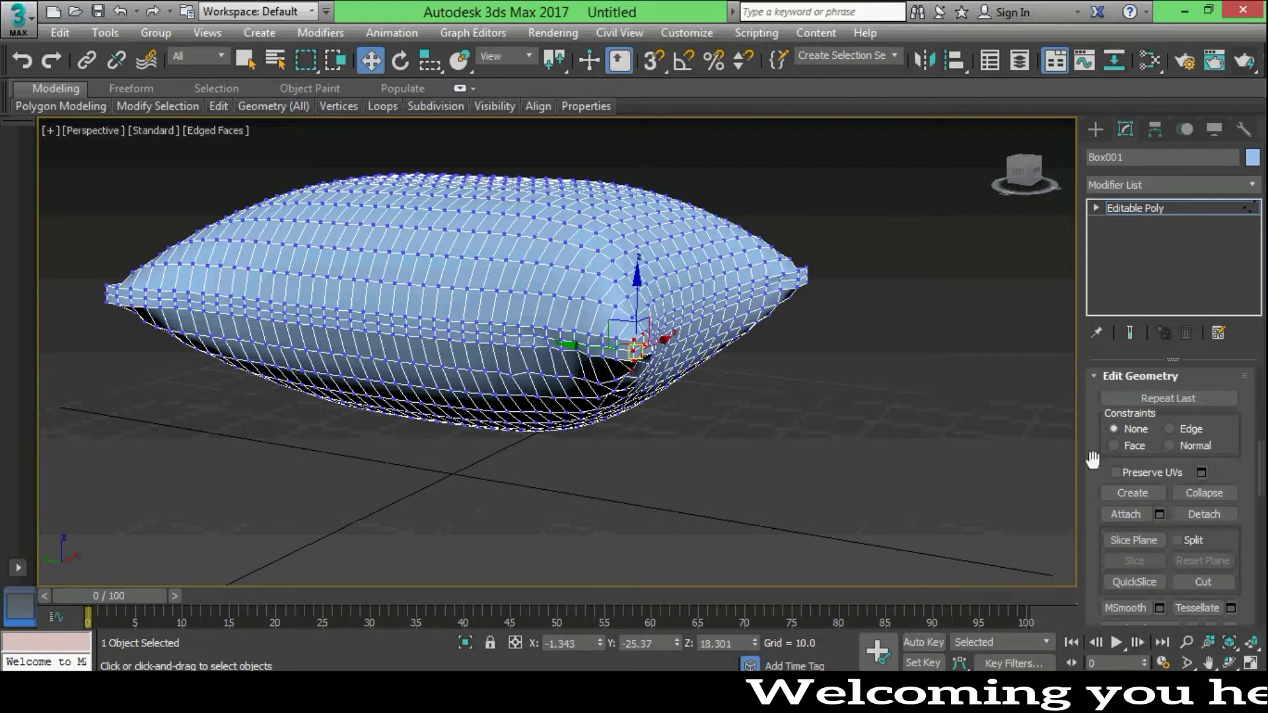
pyautogui.click(1145, 495)
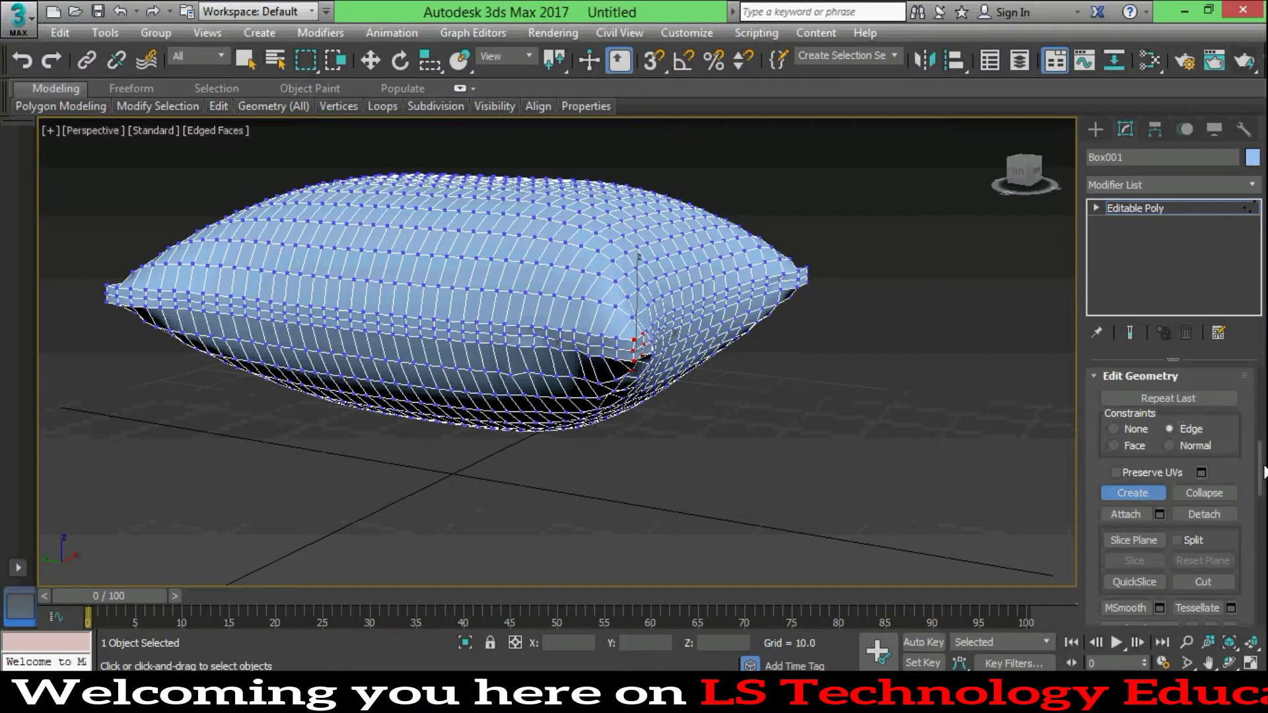
pyautogui.moveTo(1262, 456); pyautogui.dragTo(1266, 502)
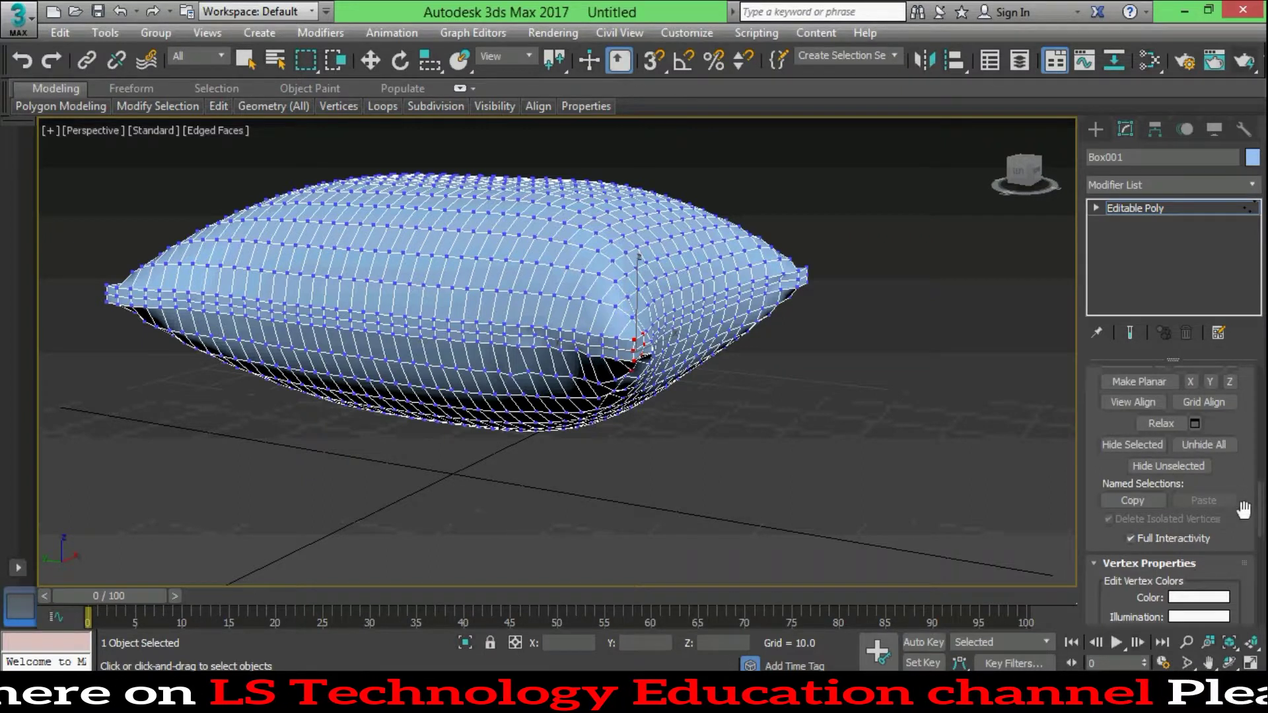
pyautogui.moveTo(1258, 515)
pyautogui.mouseDown()
pyautogui.moveTo(1259, 436)
pyautogui.moveTo(1152, 407)
pyautogui.mouseUp()
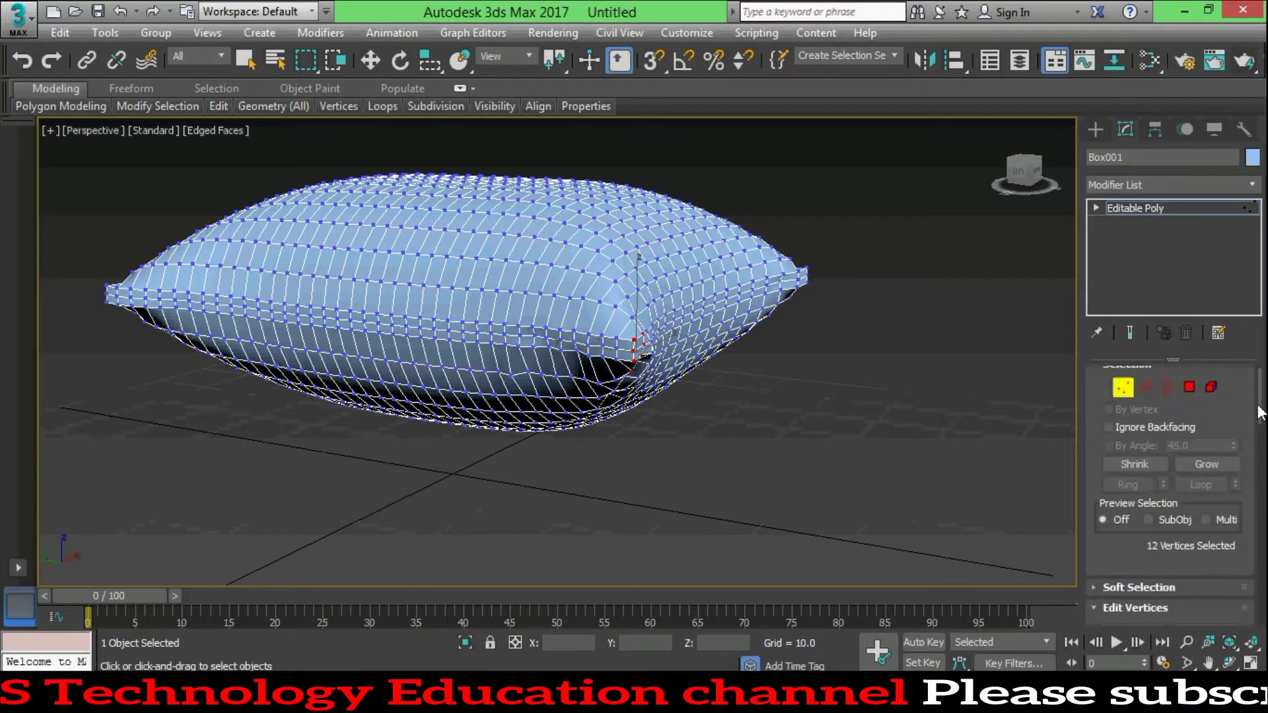
pyautogui.click(1123, 399)
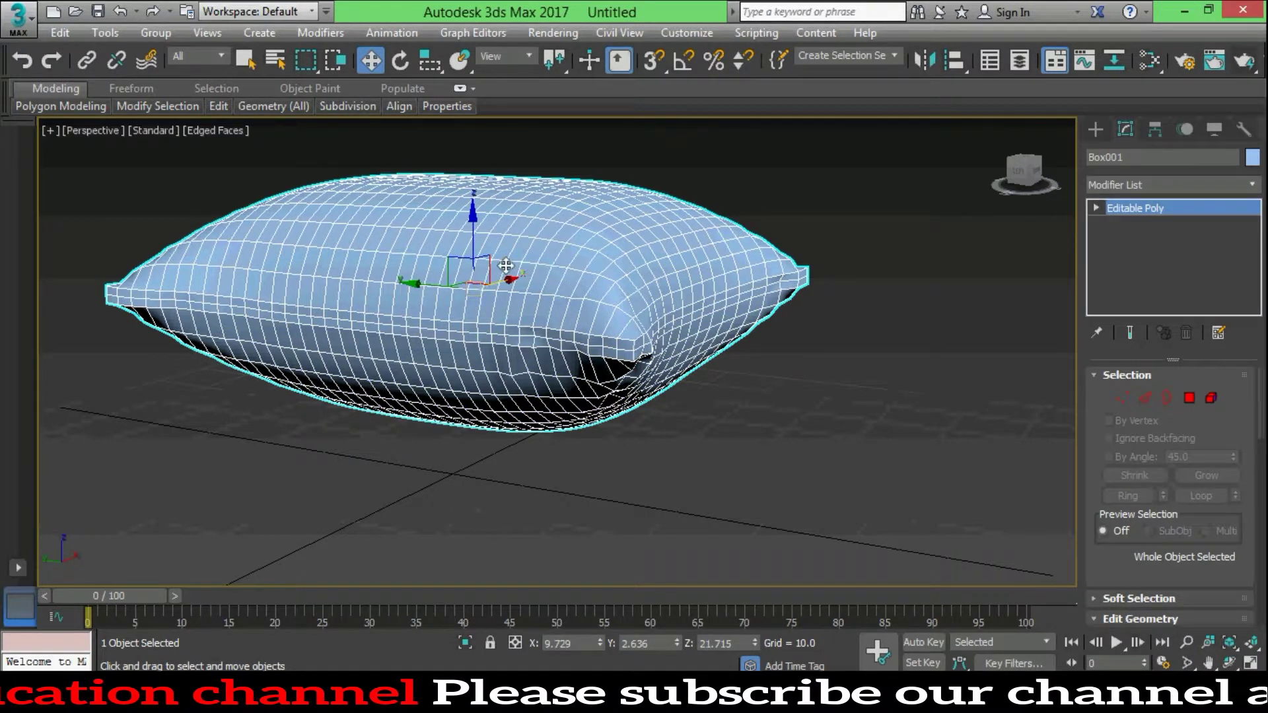
# Drag the pillow down-right, then back left near the grid centre, zooming the Perspective view
pyautogui.moveTo(503, 267); pyautogui.dragTo(516, 299)
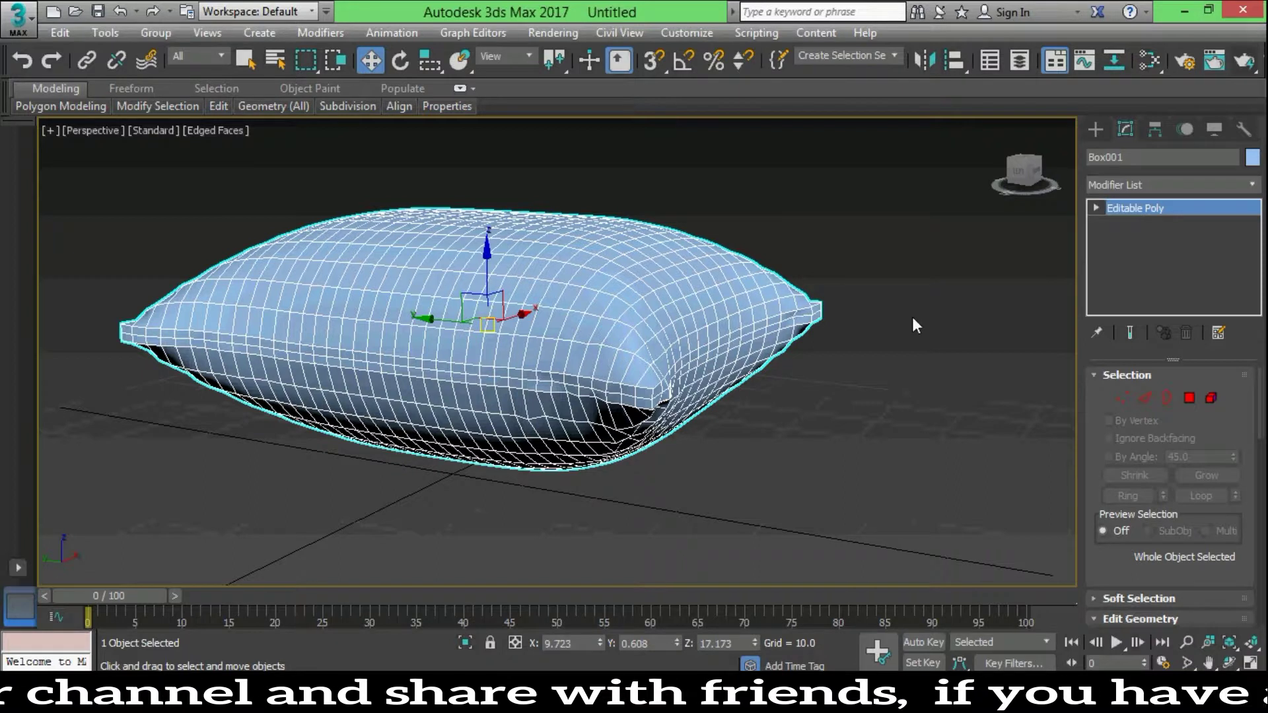
pyautogui.moveTo(672, 308); pyautogui.dragTo(619, 320)
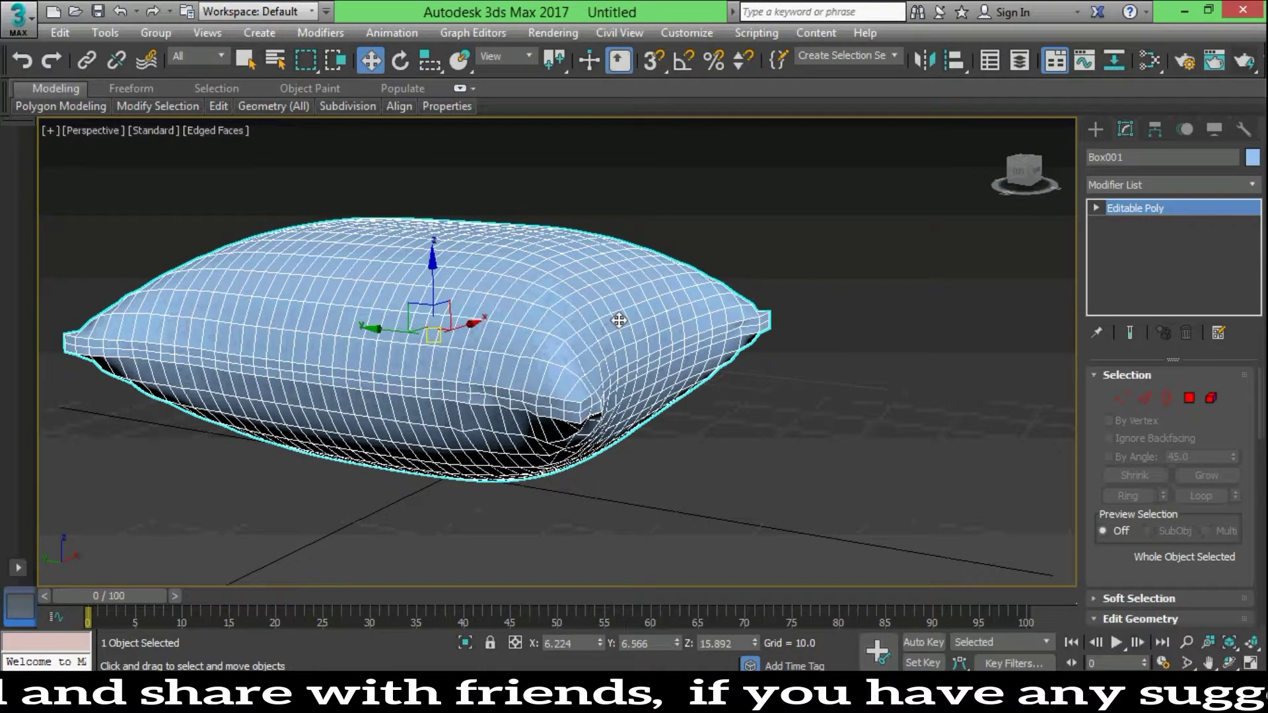
pyautogui.scroll(-5, 680, 321)
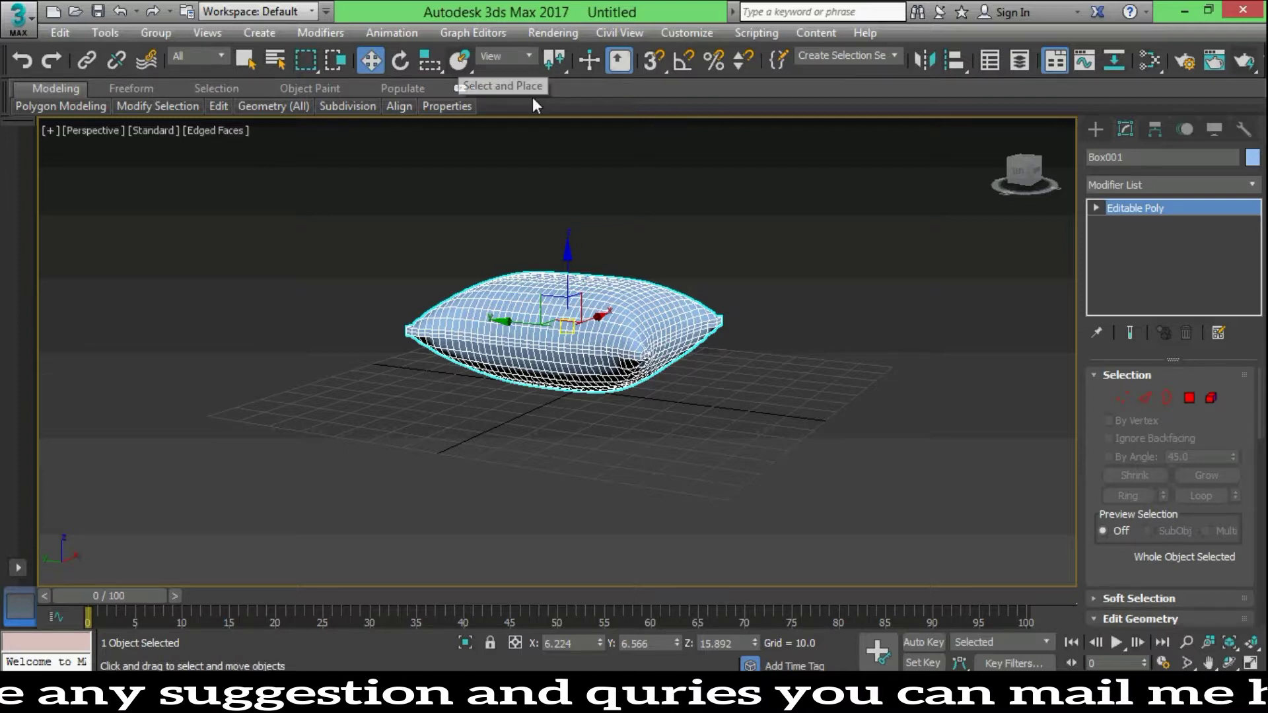
pyautogui.click(675, 217)
pyautogui.rightClick(676, 220)
pyautogui.click(638, 205)
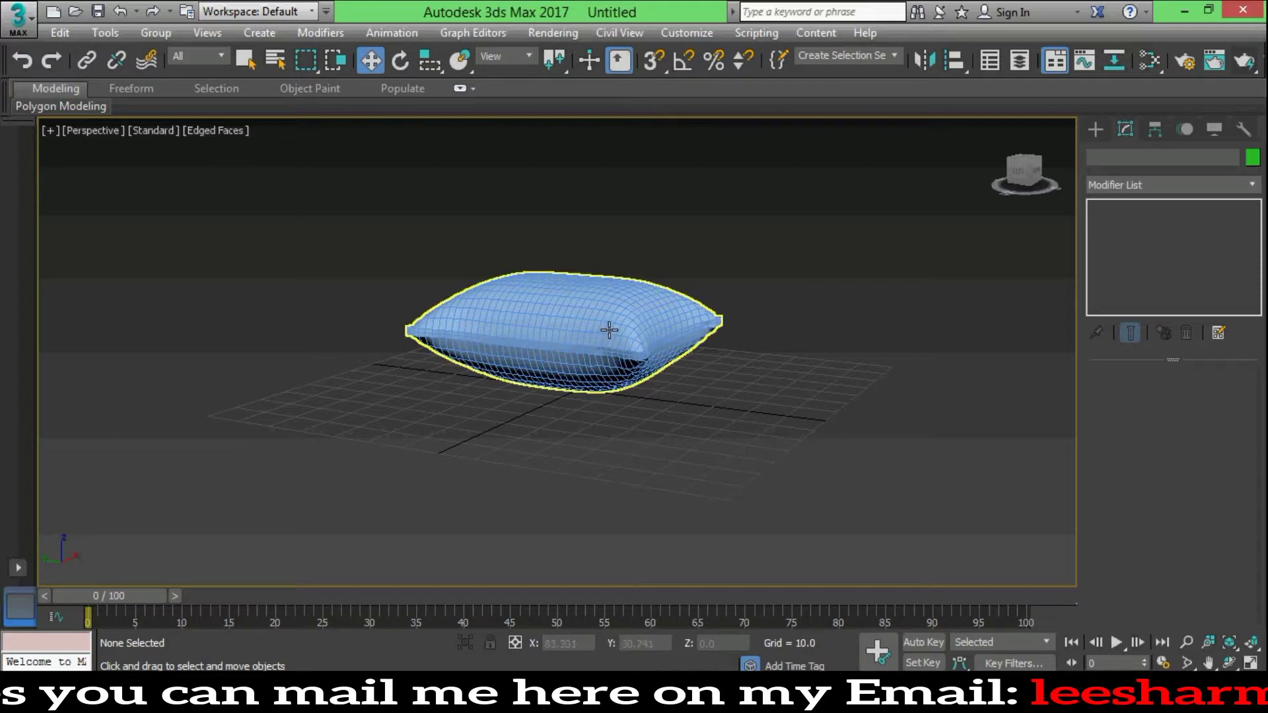
pyautogui.scroll(3, 609, 330)
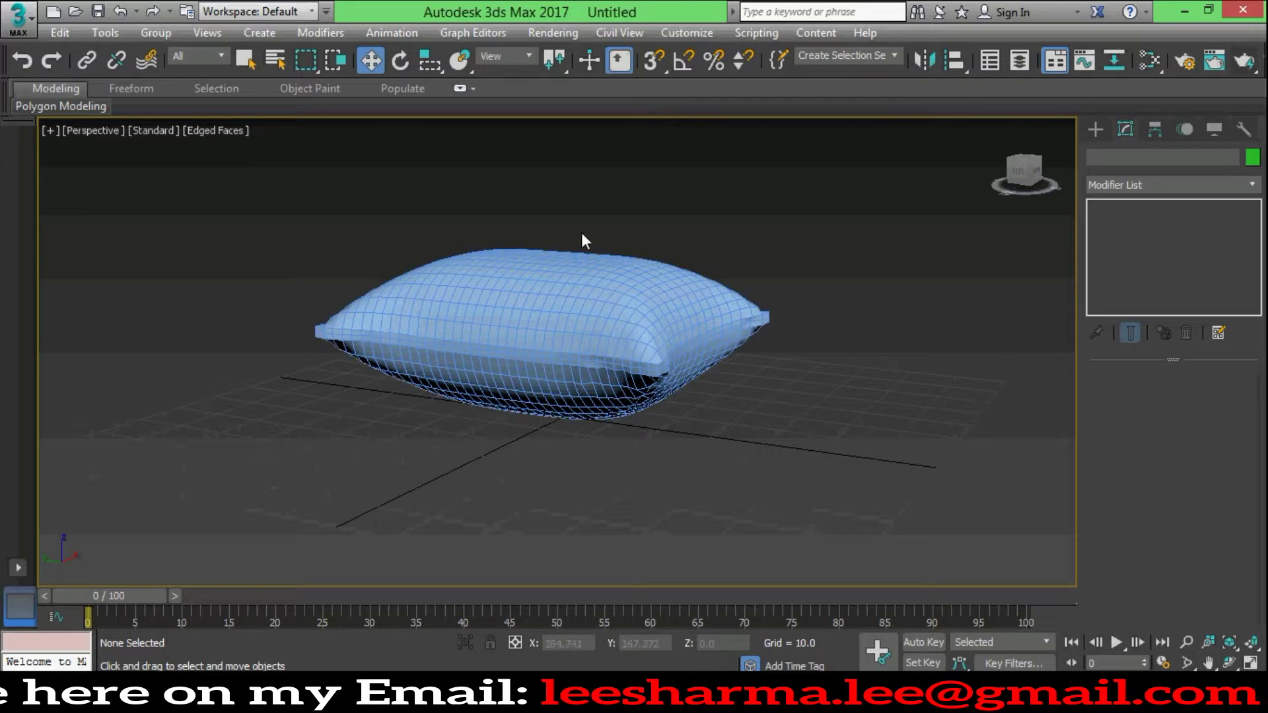
pyautogui.rightClick(523, 275)
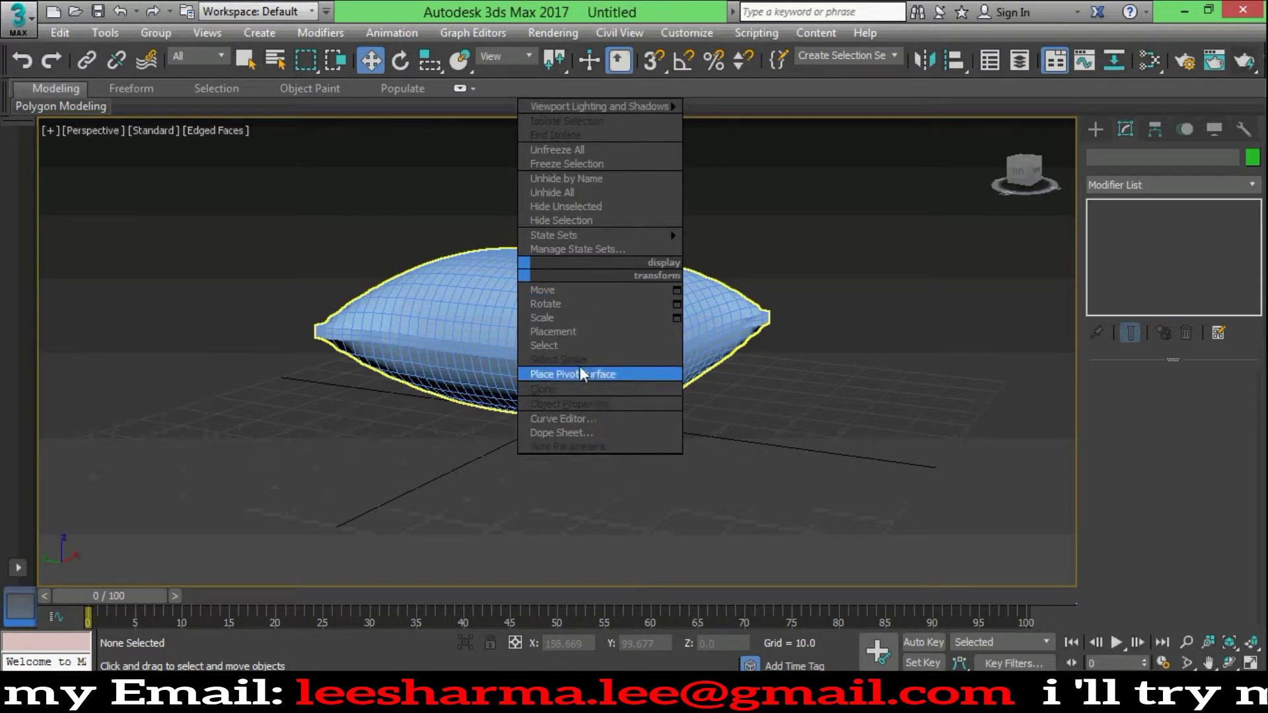
pyautogui.click(704, 349)
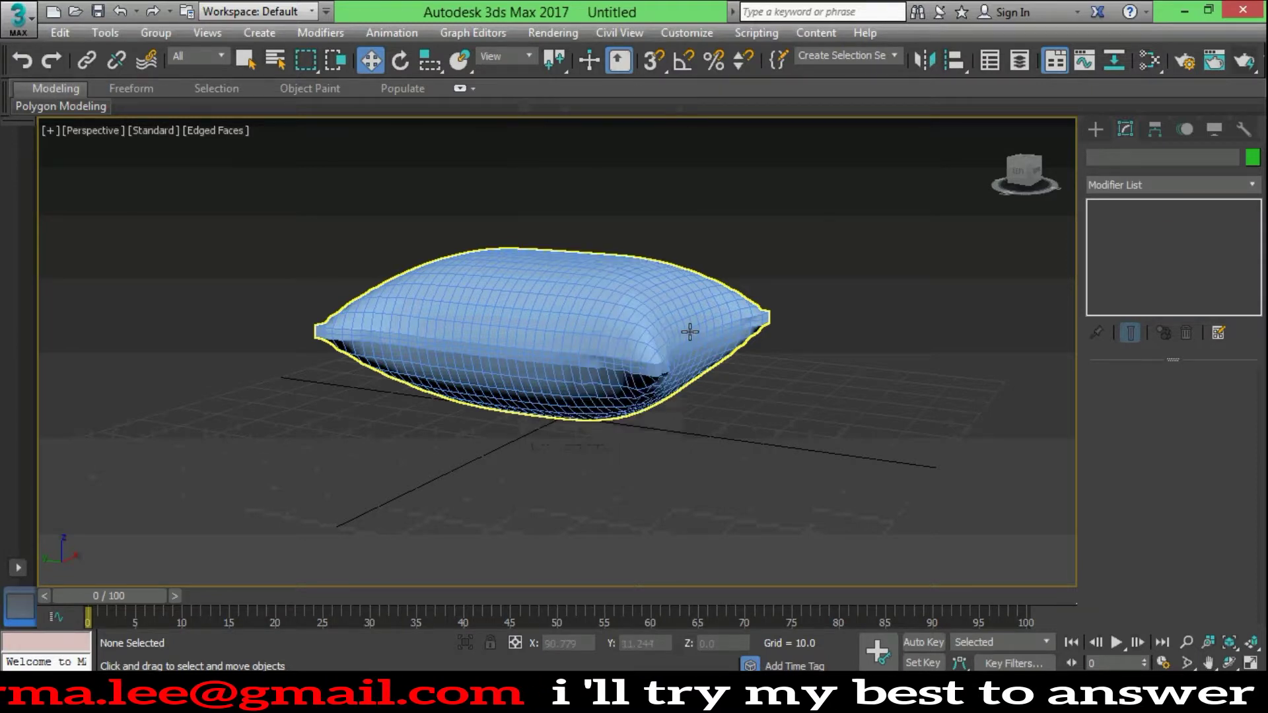
pyautogui.click(690, 332)
# Clone the pillow as independent copy Box002, move it right and tilt it leaning
pyautogui.rightClick(603, 291)
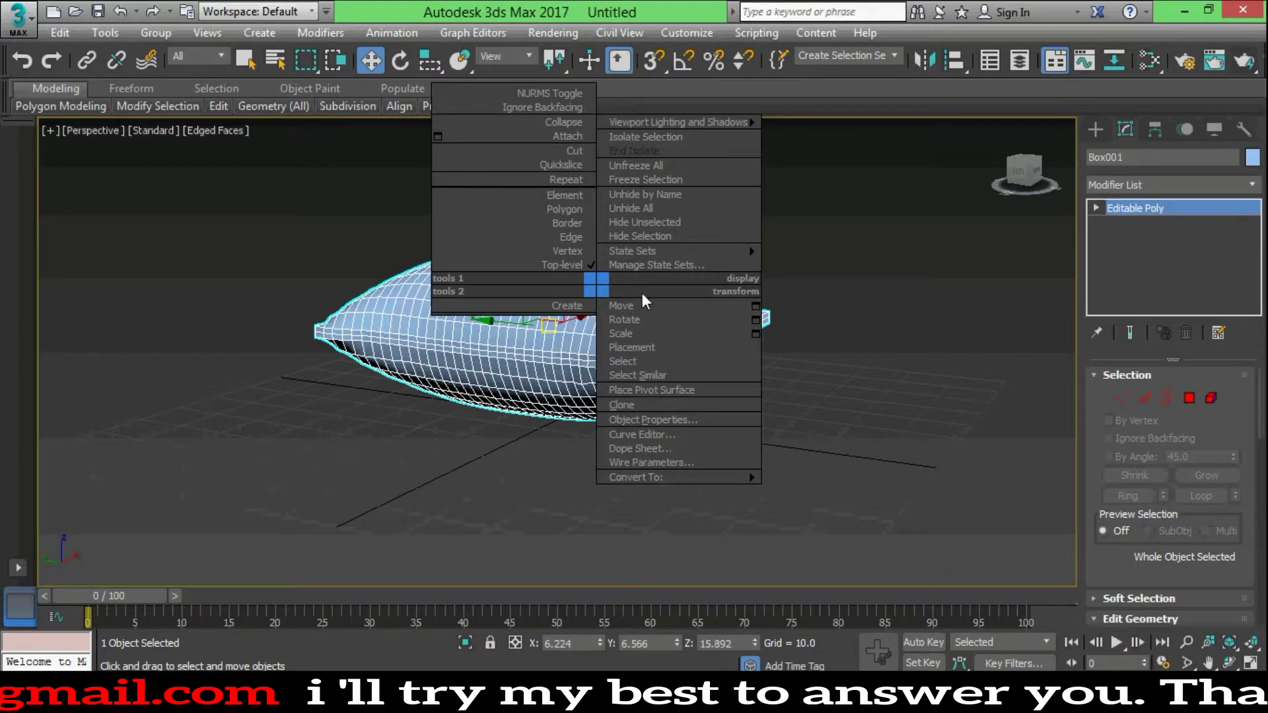
pyautogui.click(629, 403)
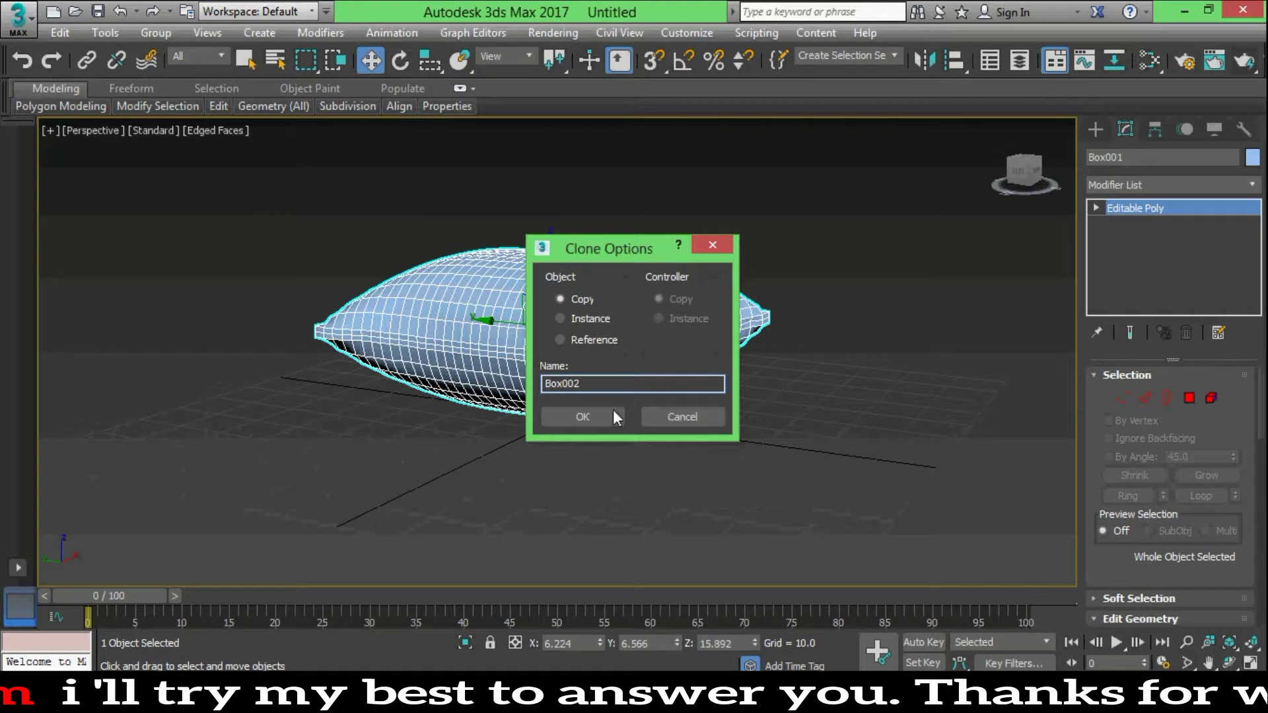
pyautogui.click(617, 417)
pyautogui.moveTo(621, 334); pyautogui.dragTo(812, 331)
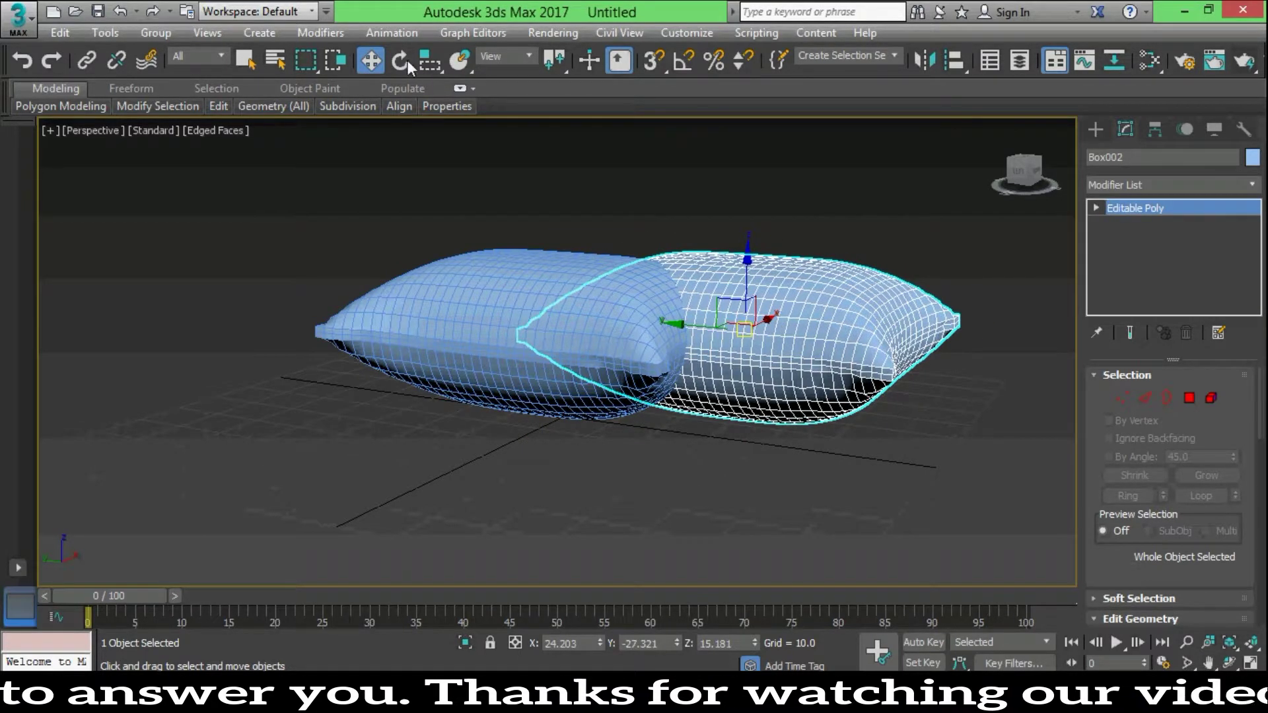
pyautogui.click(406, 60)
pyautogui.moveTo(701, 294); pyautogui.dragTo(667, 346)
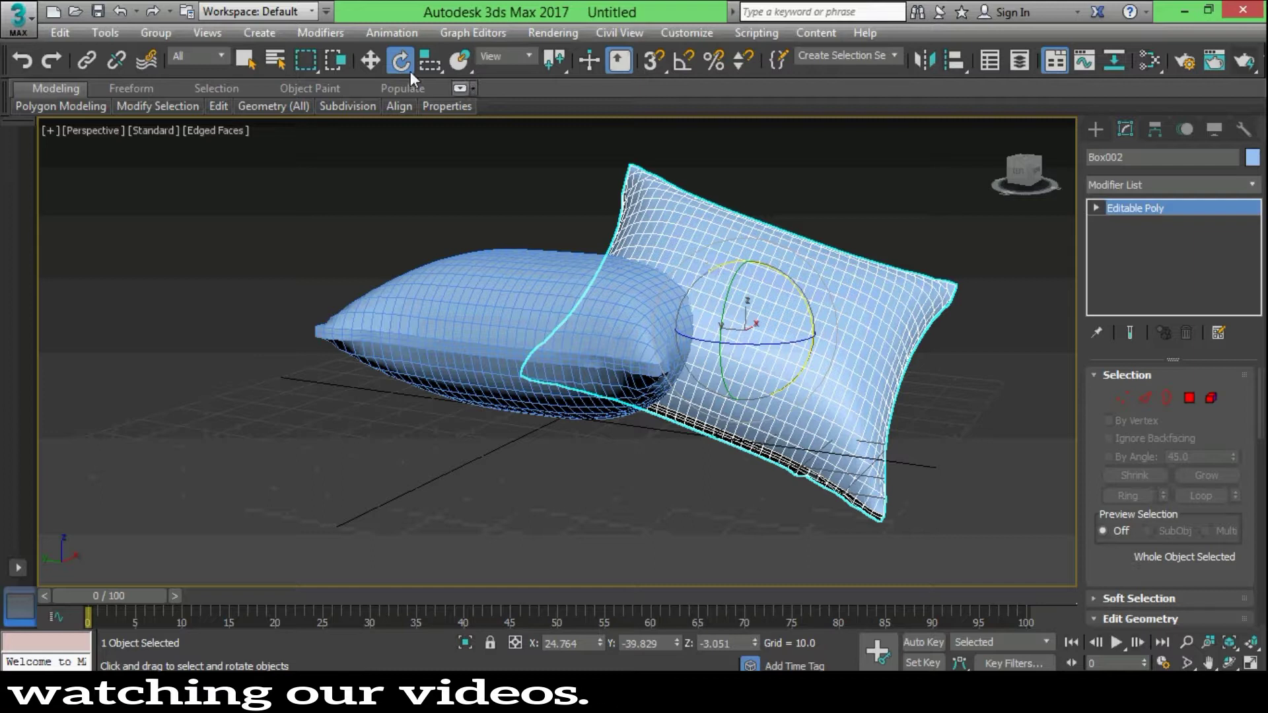
pyautogui.moveTo(835, 315)
pyautogui.mouseDown()
pyautogui.moveTo(952, 354)
pyautogui.moveTo(948, 367)
pyautogui.mouseUp()
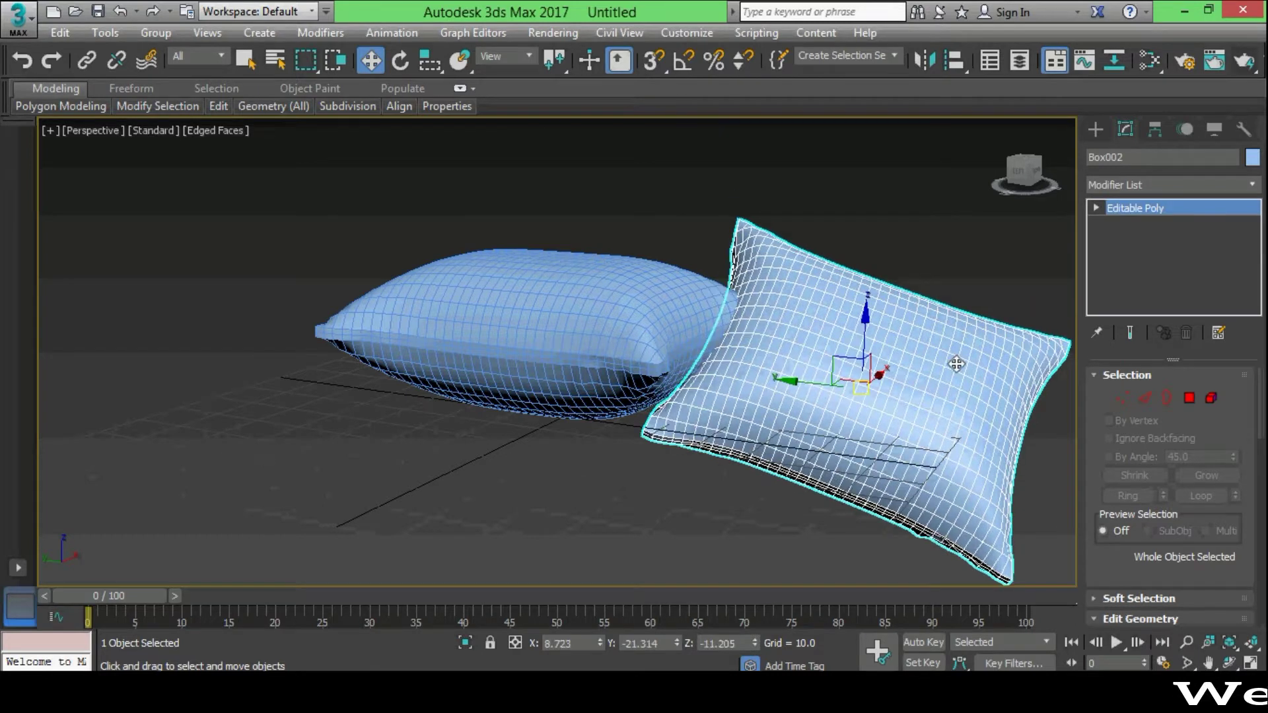
# Box-select both pillows and shift them together to the left
pyautogui.rightClick(195, 205)
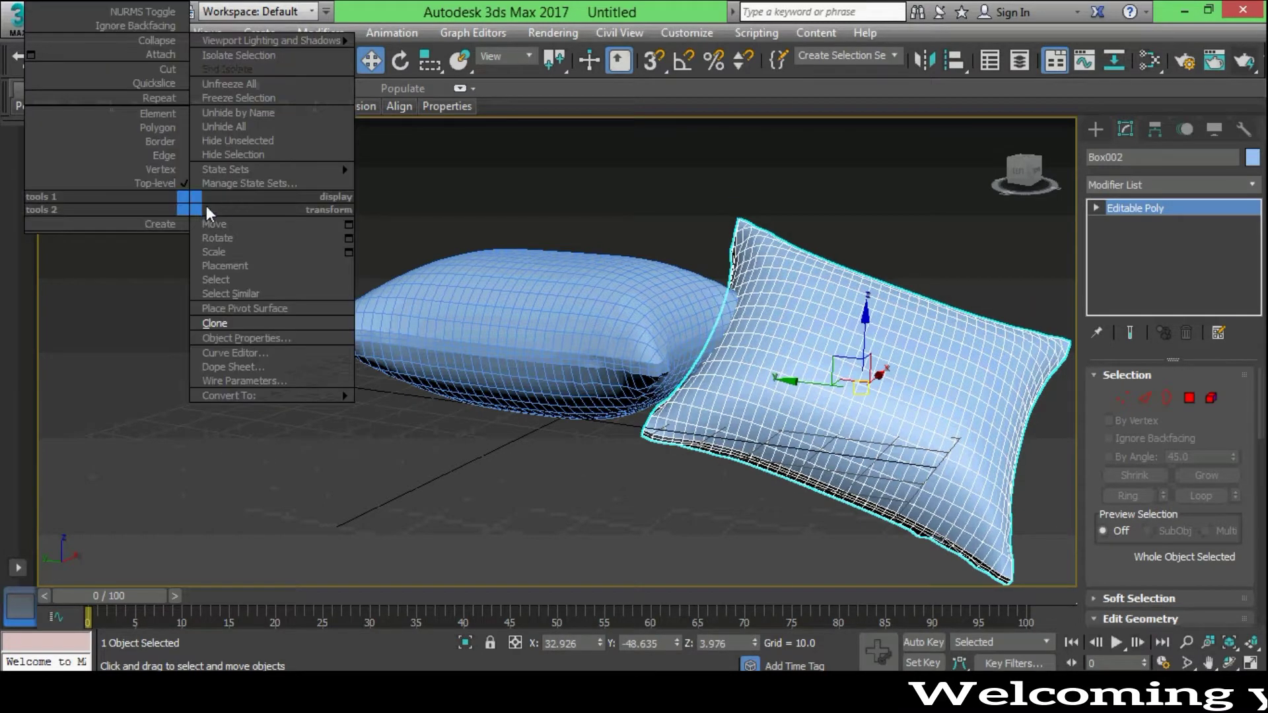
pyautogui.click(407, 209)
pyautogui.moveTo(271, 151); pyautogui.dragTo(1055, 565)
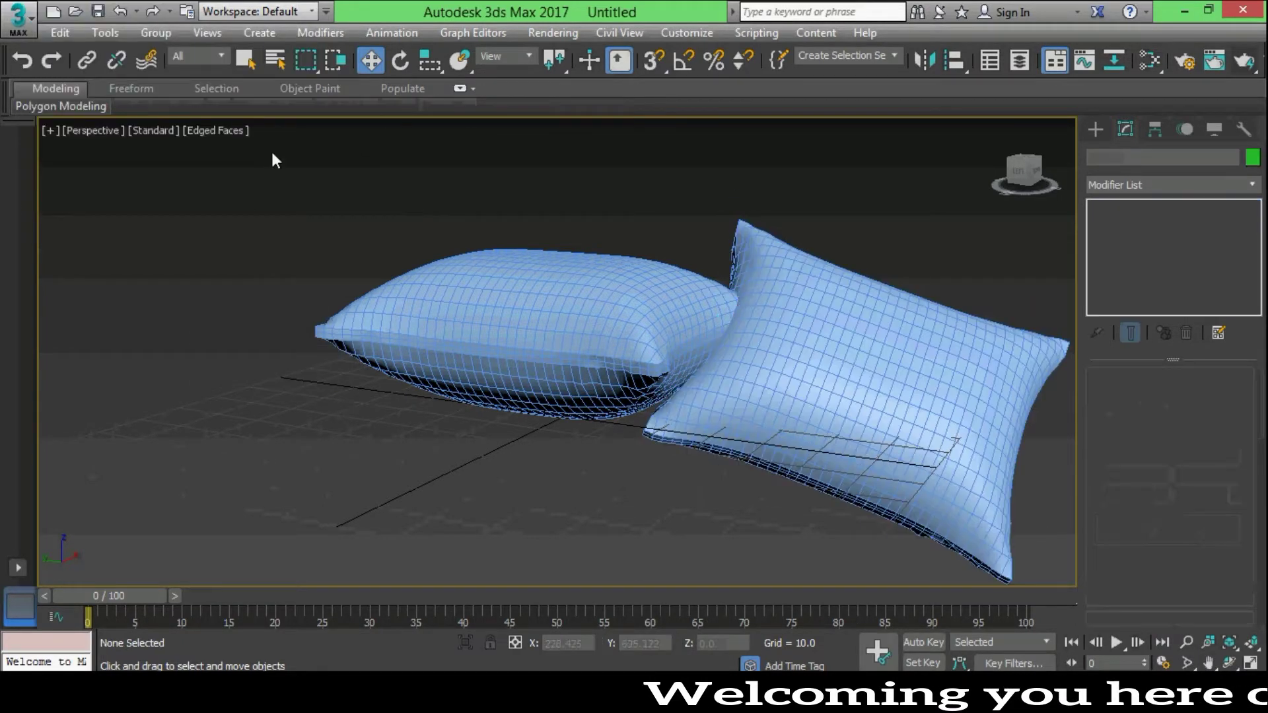
pyautogui.moveTo(804, 343); pyautogui.dragTo(667, 370)
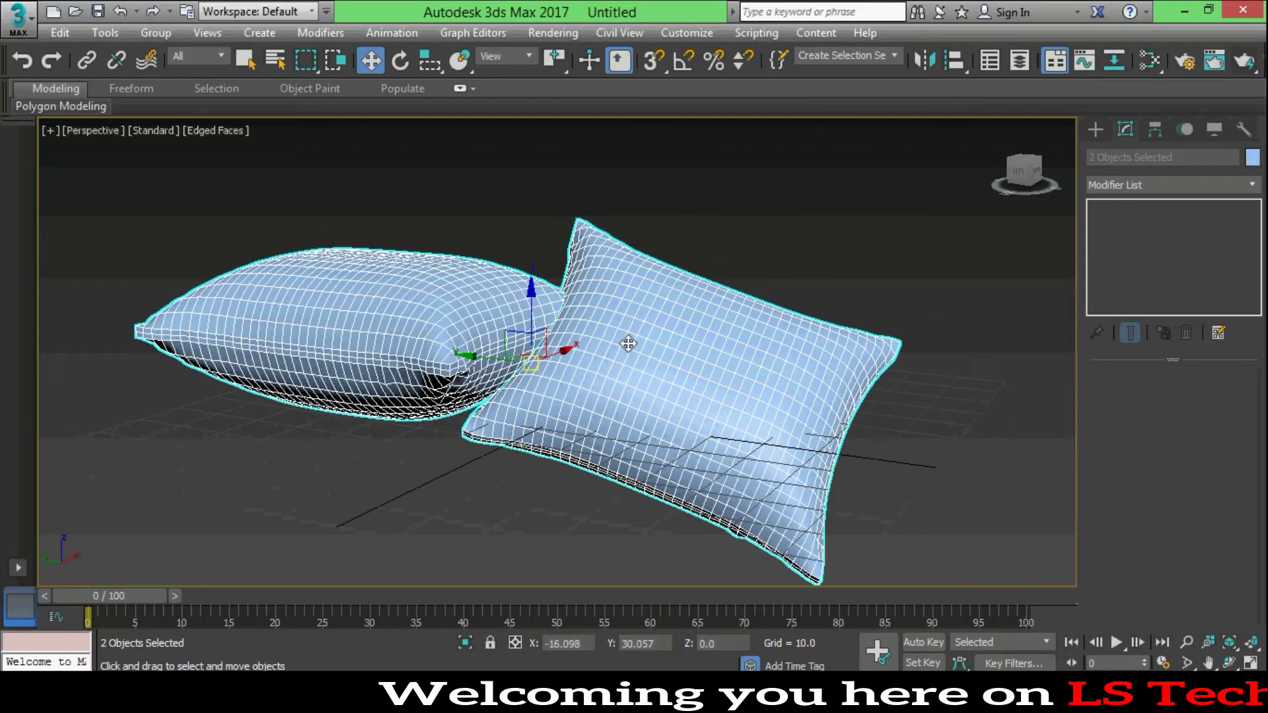
pyautogui.click(752, 226)
# Select the lying pillow Box001 and nudge it slightly left behind Box002
pyautogui.rightClick(397, 321)
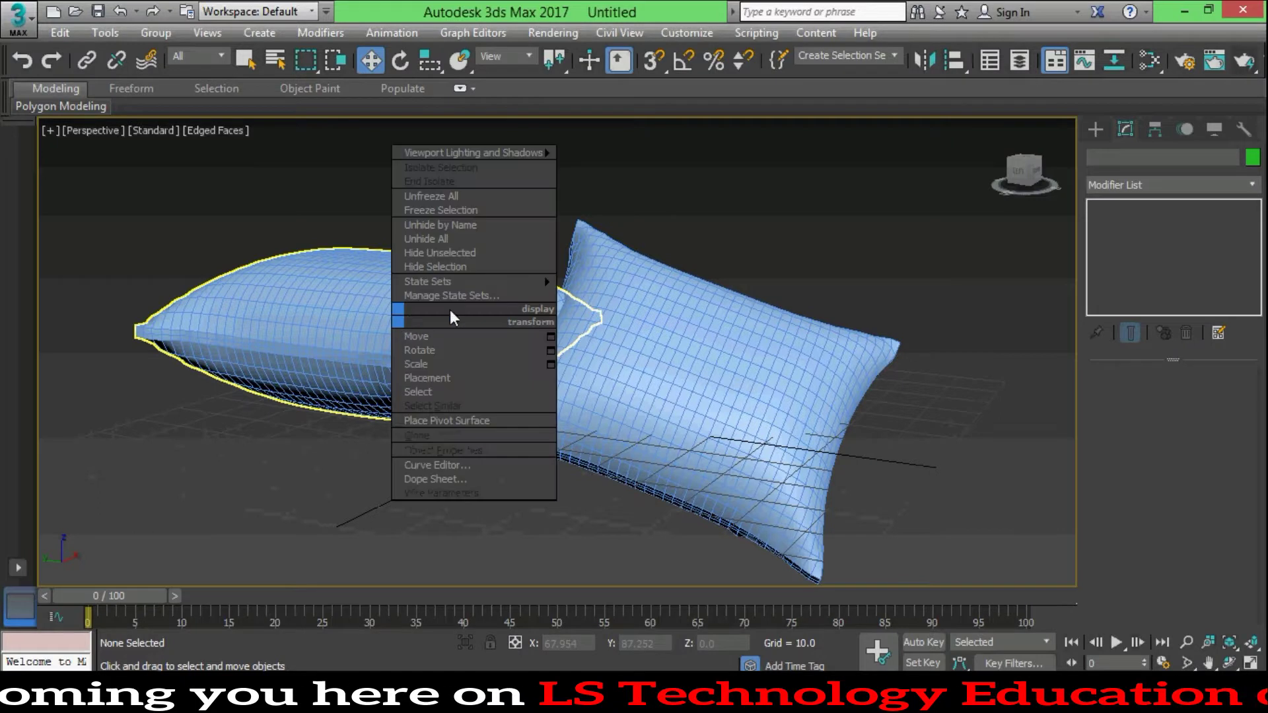
pyautogui.click(640, 240)
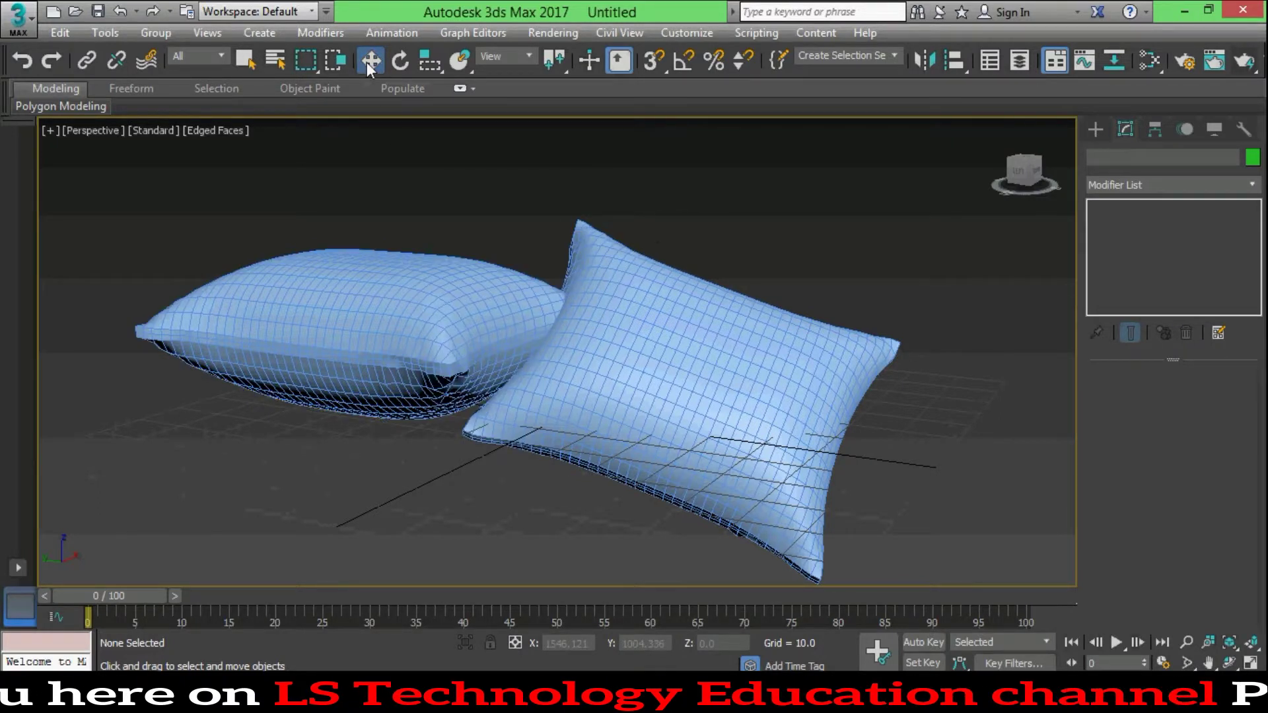
pyautogui.rightClick(354, 279)
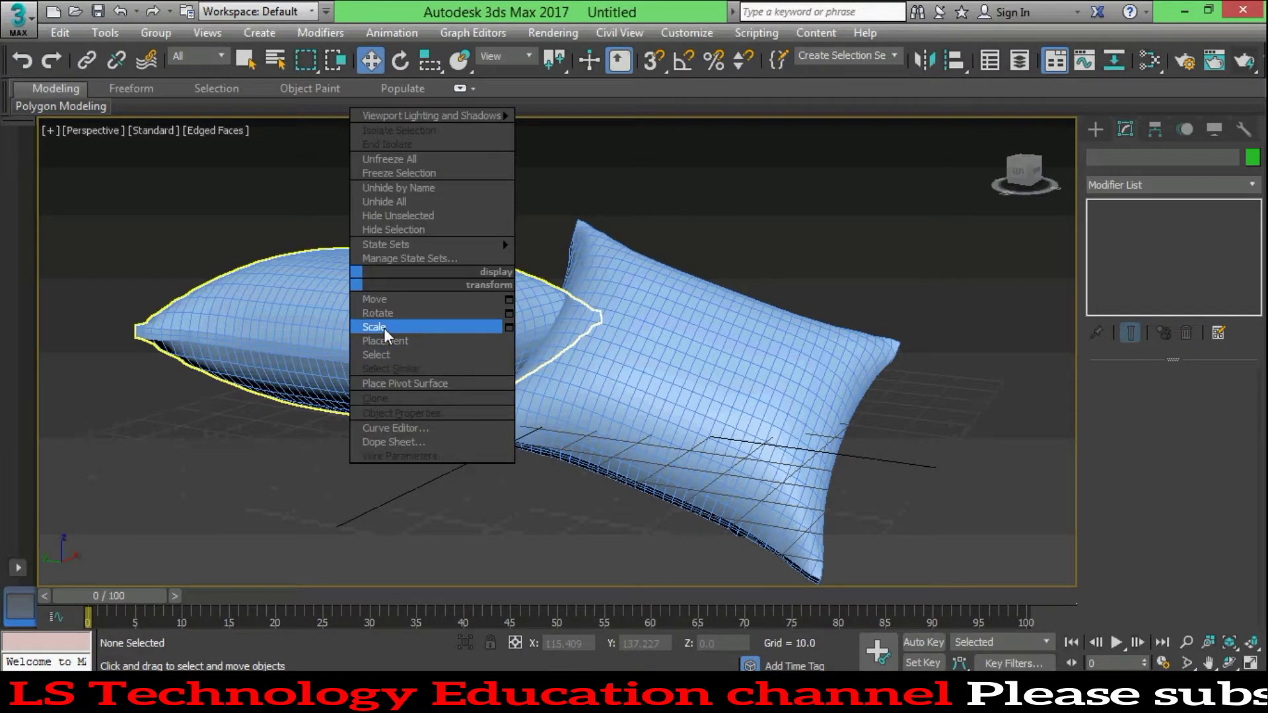
pyautogui.click(383, 354)
pyautogui.click(516, 350)
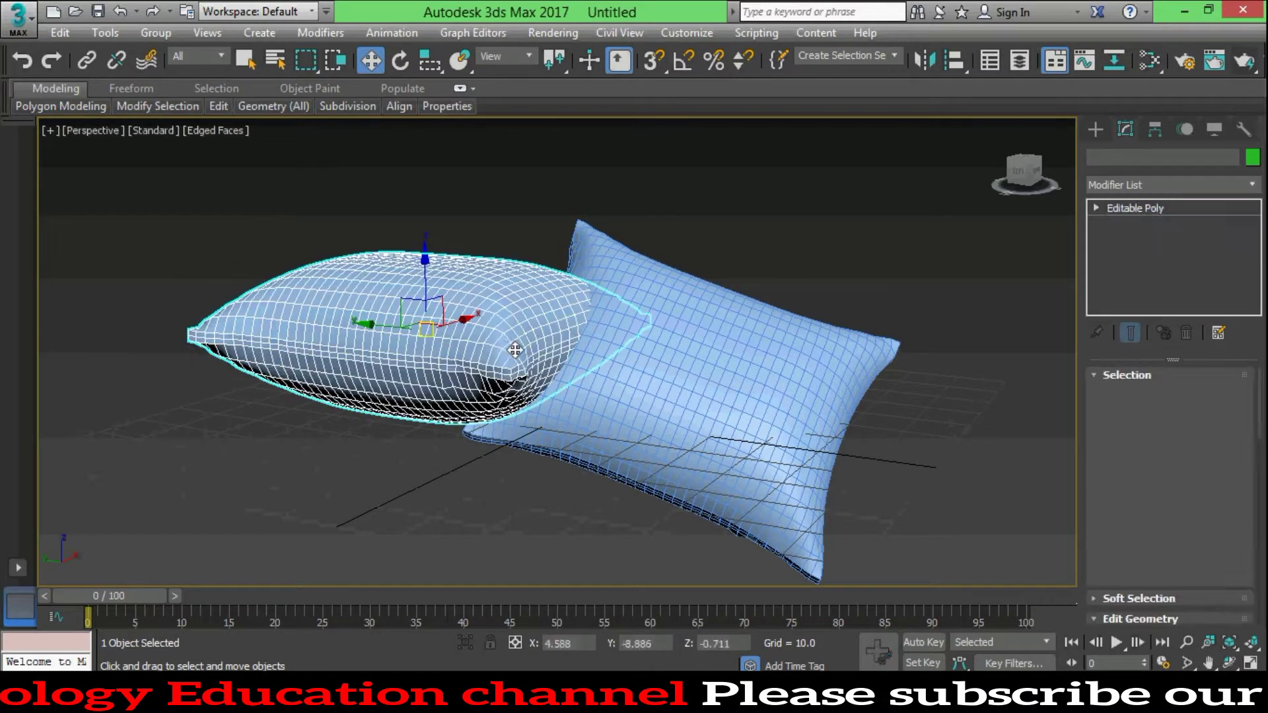
pyautogui.moveTo(477, 347); pyautogui.dragTo(427, 348)
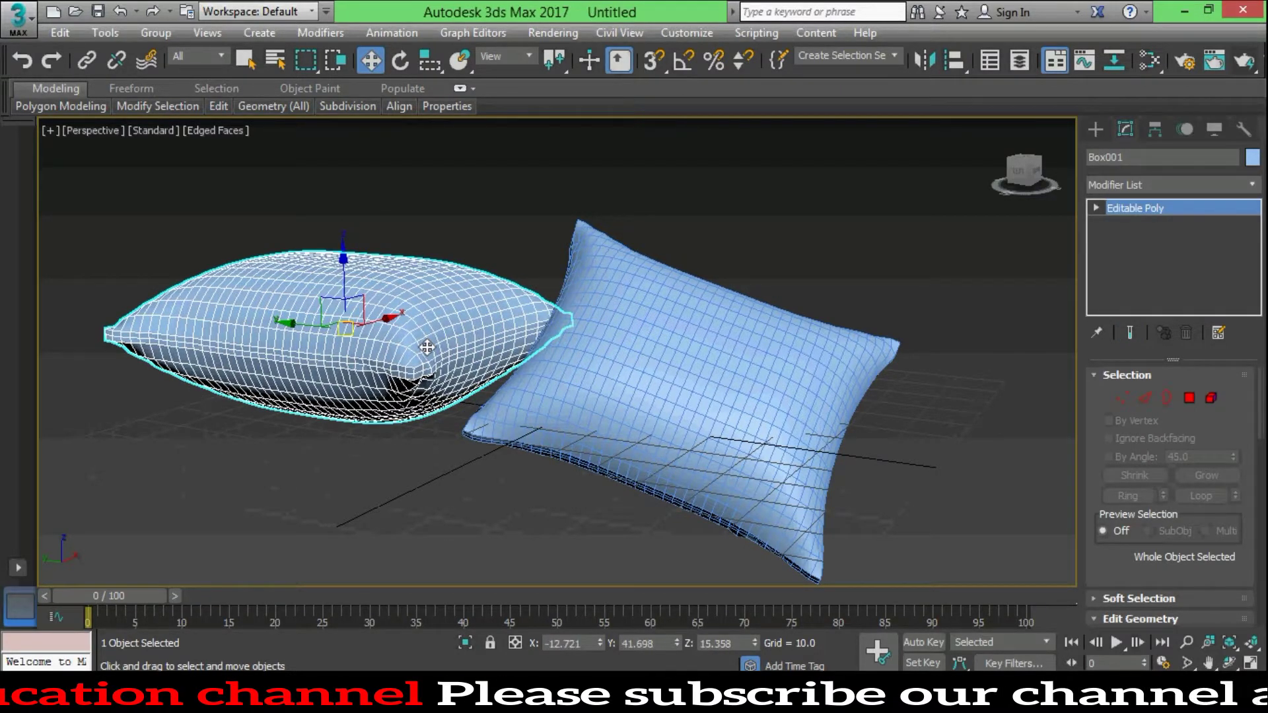
# Clone the left pillow as copy Box003, move it down and tilt it
pyautogui.rightClick(427, 347)
pyautogui.click(445, 449)
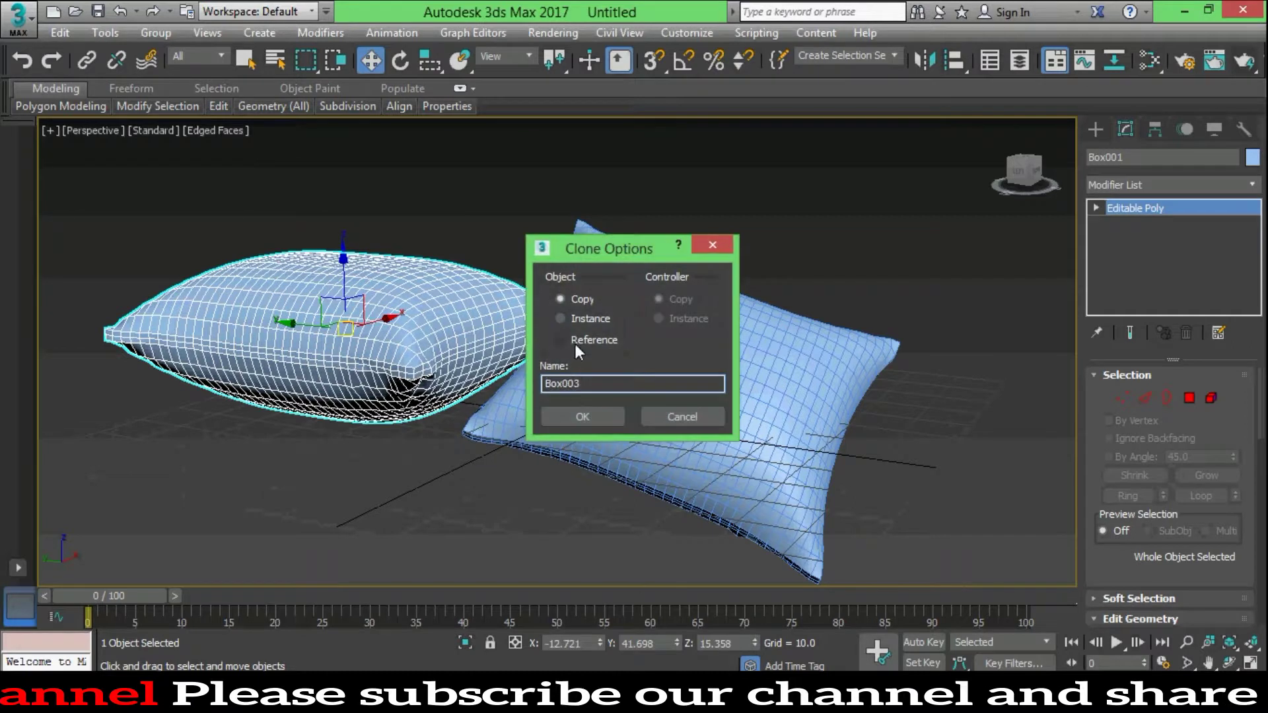
pyautogui.click(577, 418)
pyautogui.moveTo(470, 342)
pyautogui.mouseDown()
pyautogui.moveTo(467, 492)
pyautogui.moveTo(524, 428)
pyautogui.mouseUp()
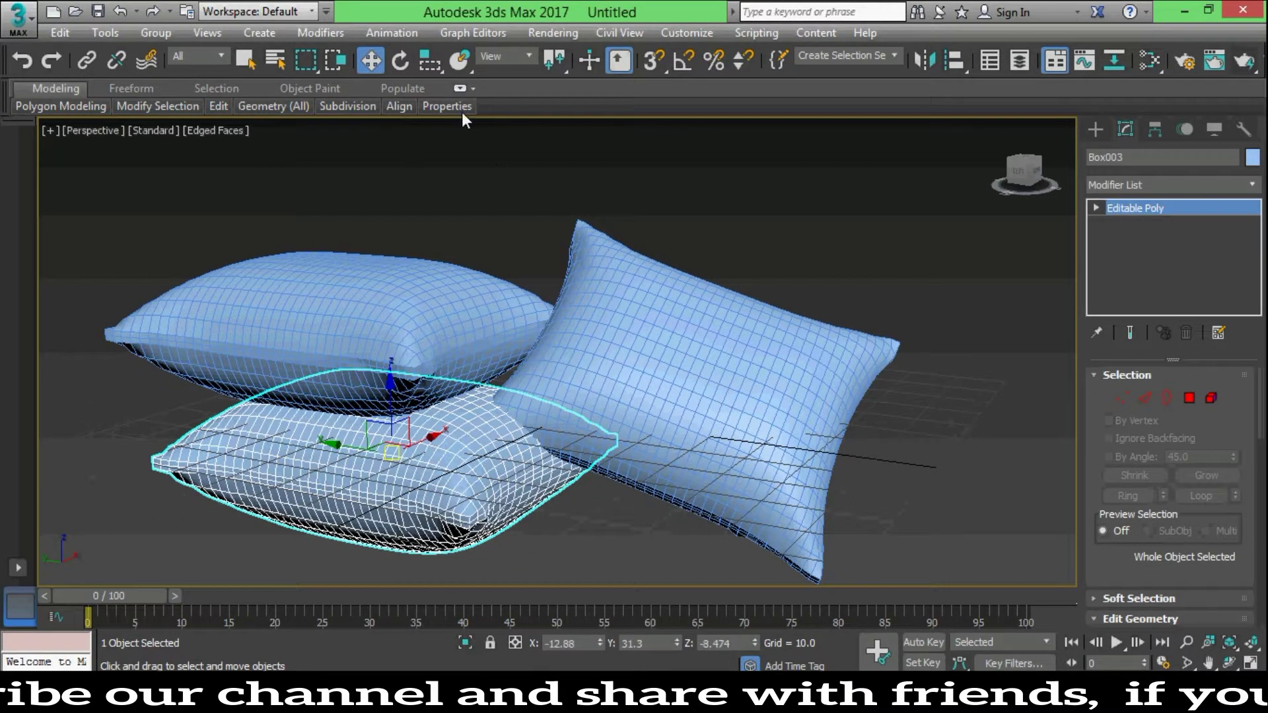
pyautogui.click(399, 62)
pyautogui.moveTo(400, 384)
pyautogui.mouseDown()
pyautogui.moveTo(423, 437)
pyautogui.moveTo(464, 312)
pyautogui.mouseUp()
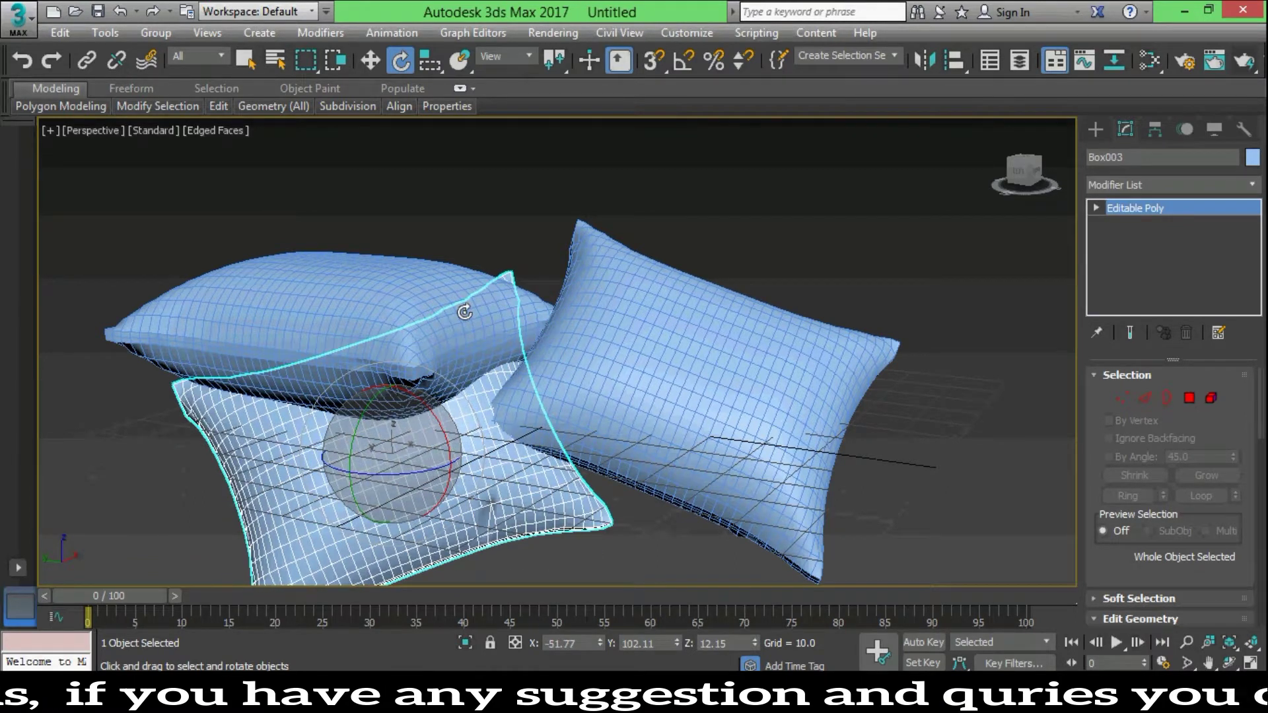
pyautogui.moveTo(464, 312); pyautogui.dragTo(461, 301)
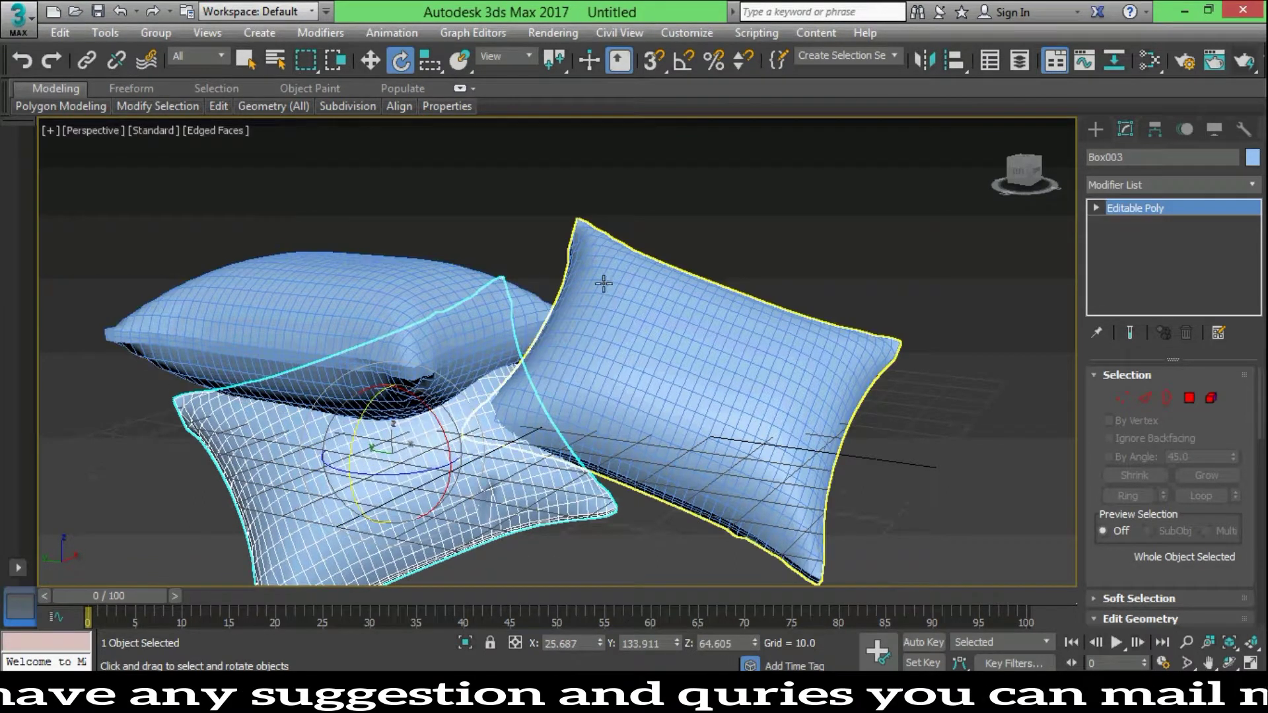
pyautogui.click(494, 193)
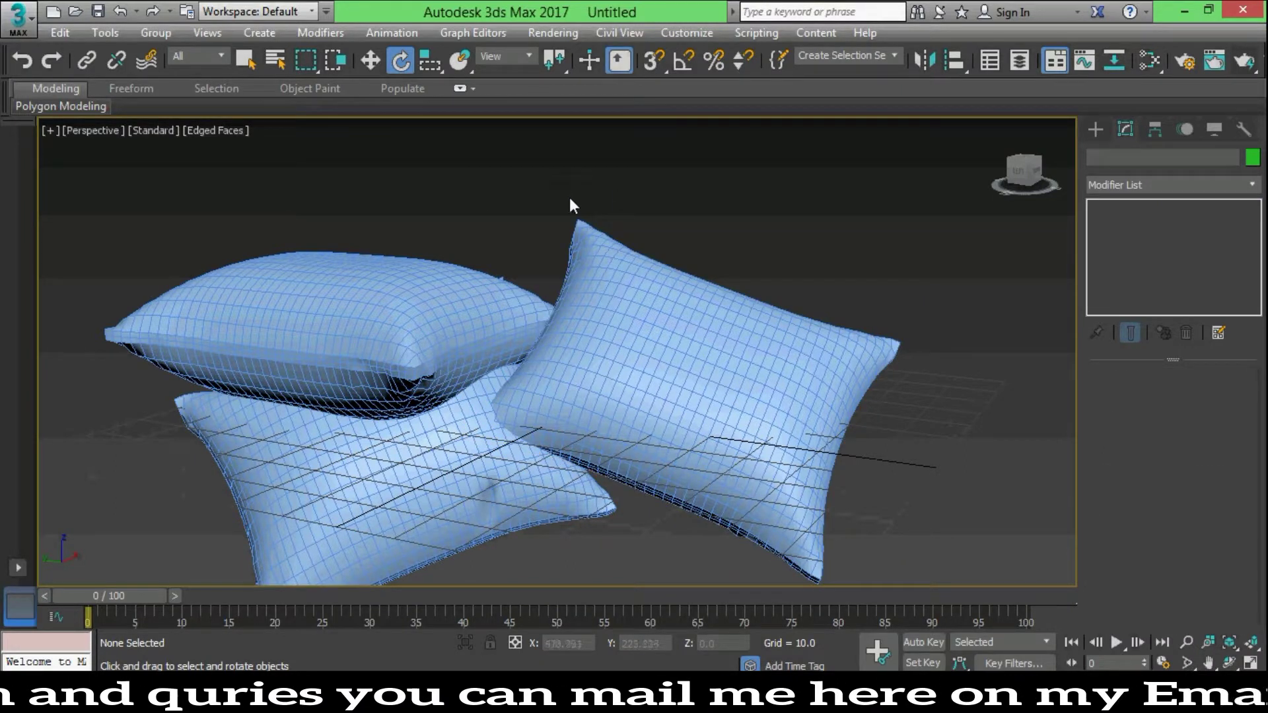
# Reposition Box002 and Box003 into an overlapping pile, then select all three pillows
pyautogui.click(370, 58)
pyautogui.click(588, 360)
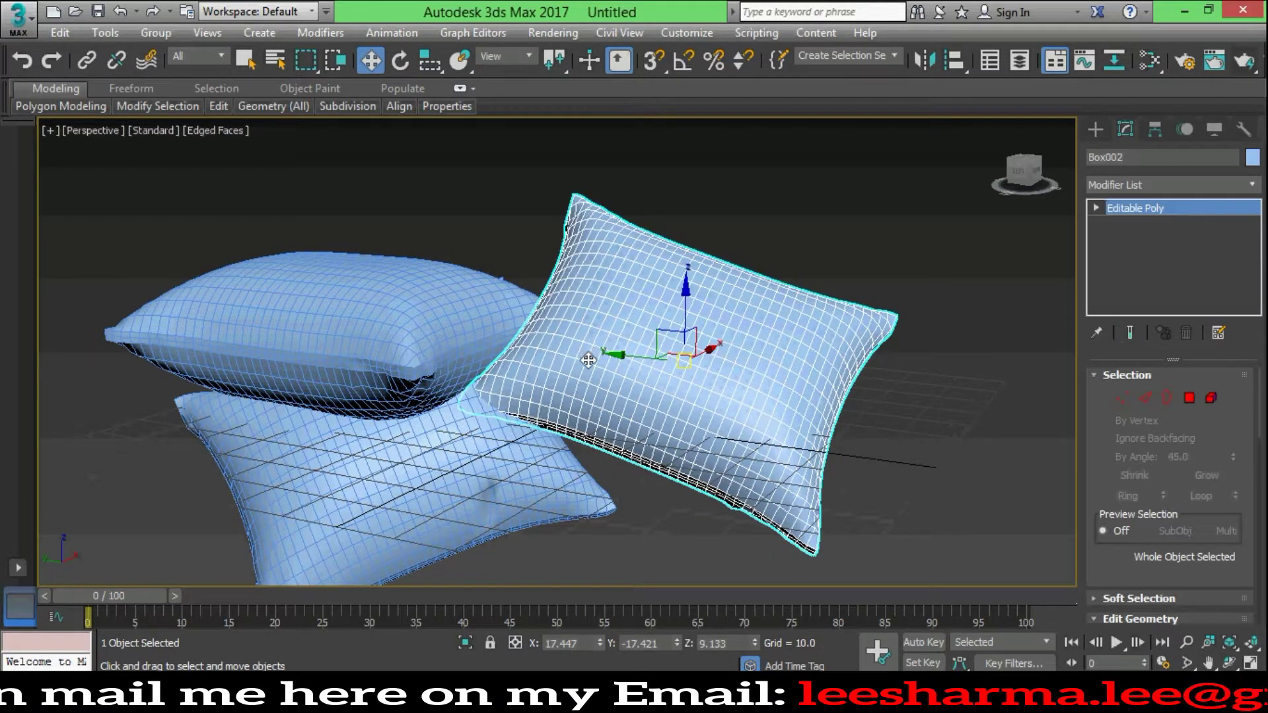
pyautogui.moveTo(588, 360); pyautogui.dragTo(594, 345)
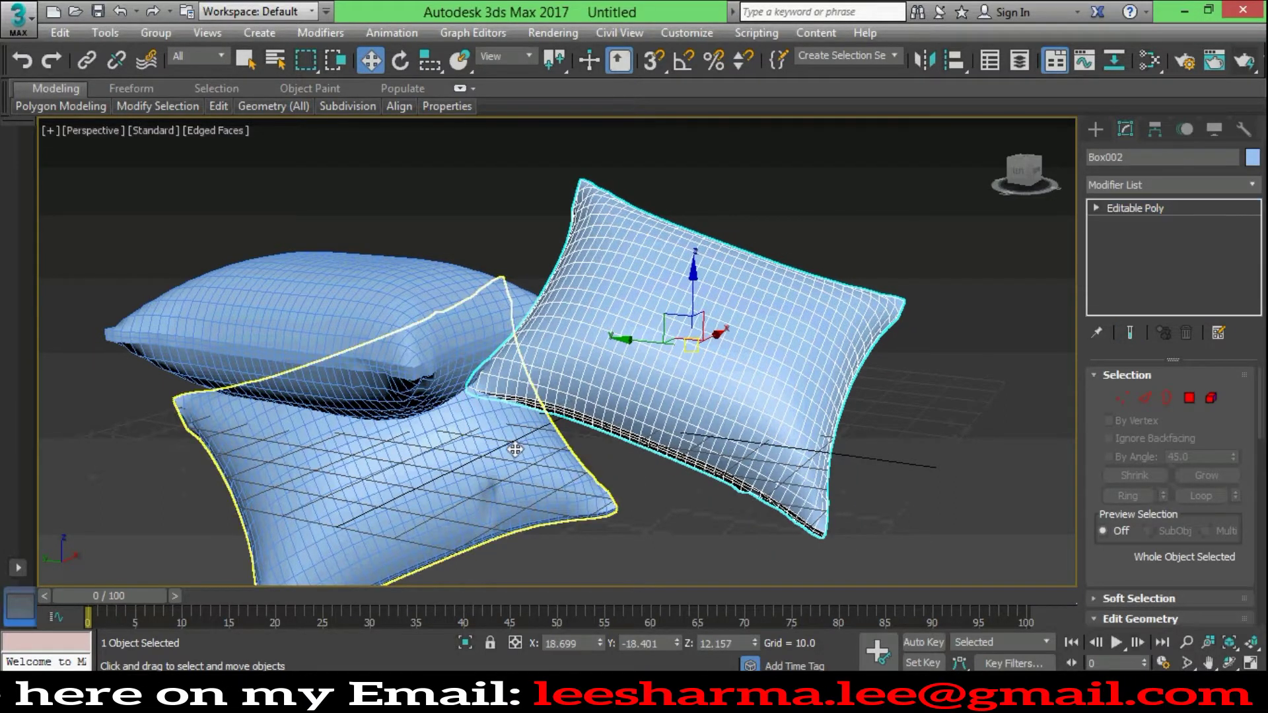
pyautogui.moveTo(515, 449); pyautogui.dragTo(553, 466)
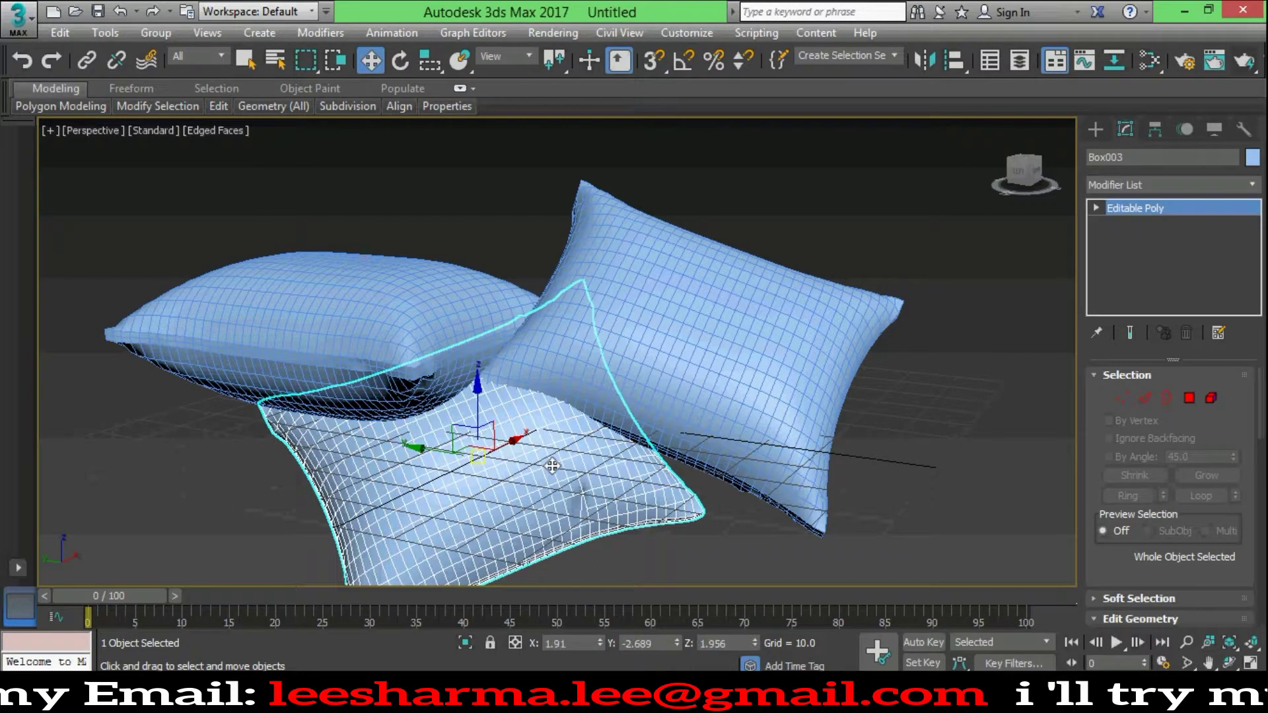
pyautogui.click(748, 207)
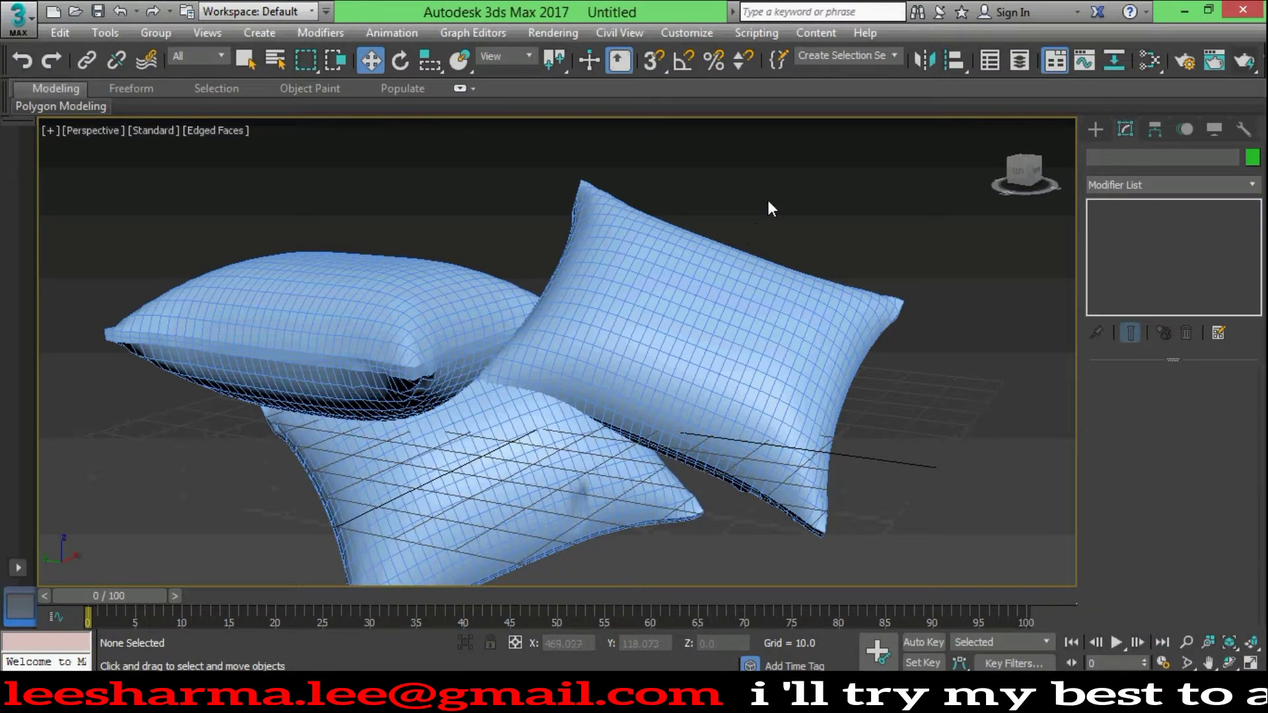
pyautogui.moveTo(996, 228)
pyautogui.mouseDown()
pyautogui.moveTo(293, 558)
pyautogui.moveTo(156, 587)
pyautogui.mouseUp()
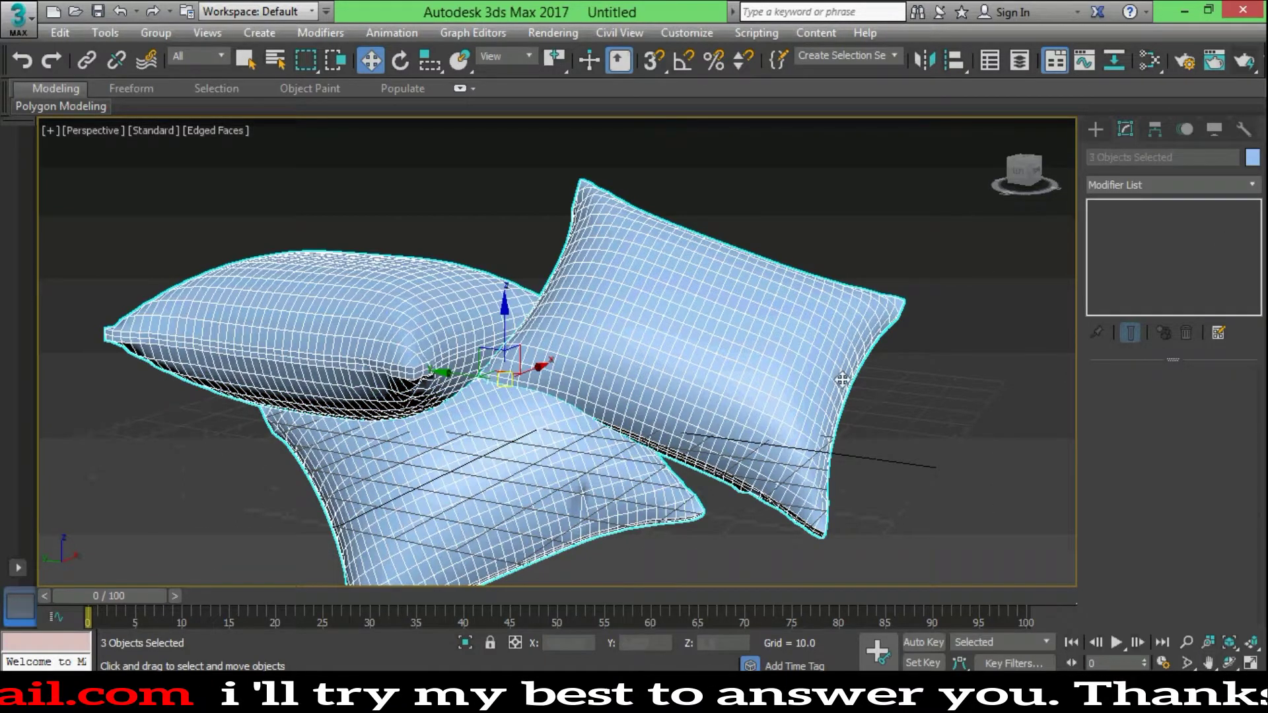
# Set the selected pillows' object colour to magenta
pyautogui.click(1253, 157)
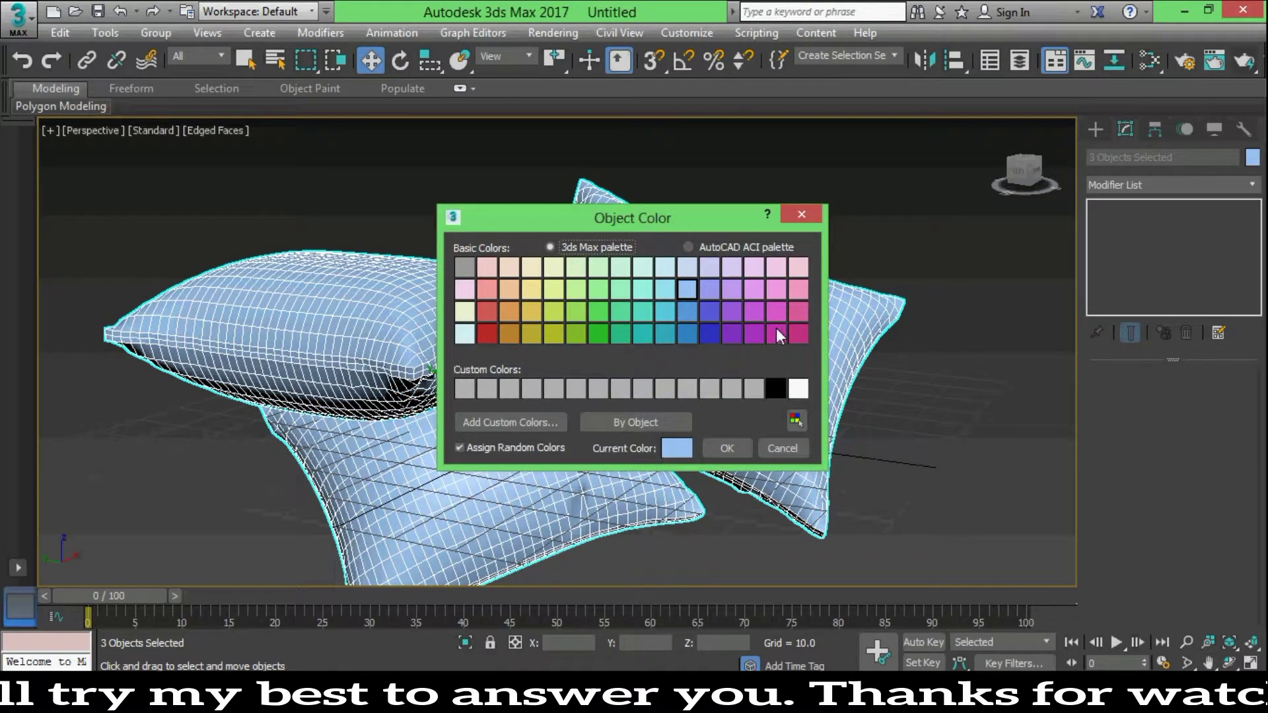
pyautogui.click(777, 330)
pyautogui.click(719, 449)
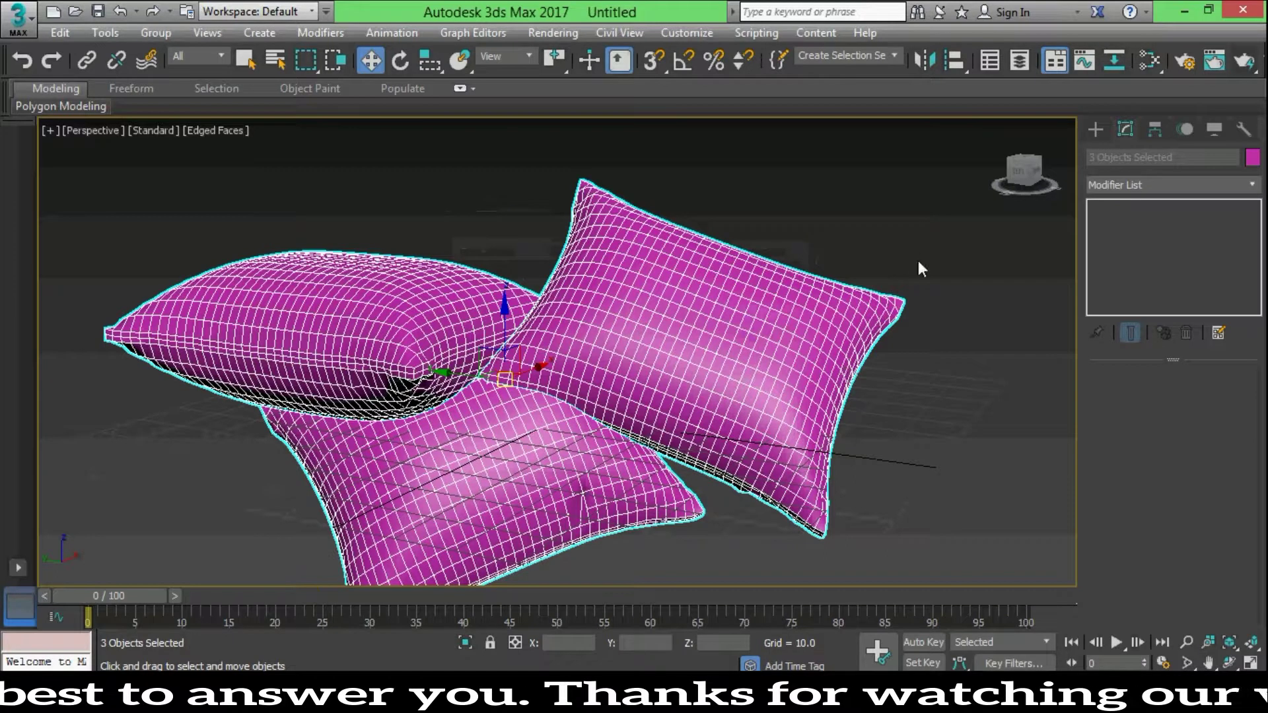
pyautogui.click(918, 258)
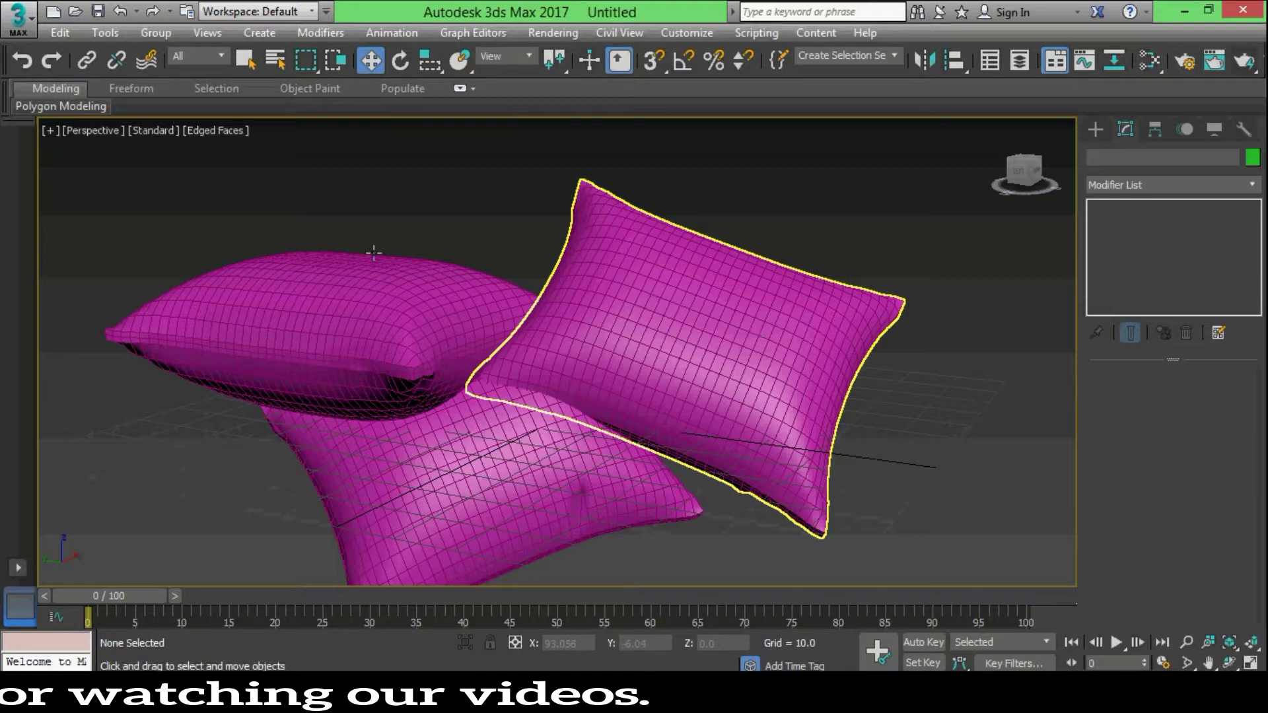
# Turn off Edged Faces in the viewport shading menu
pyautogui.click(462, 226)
pyautogui.click(204, 128)
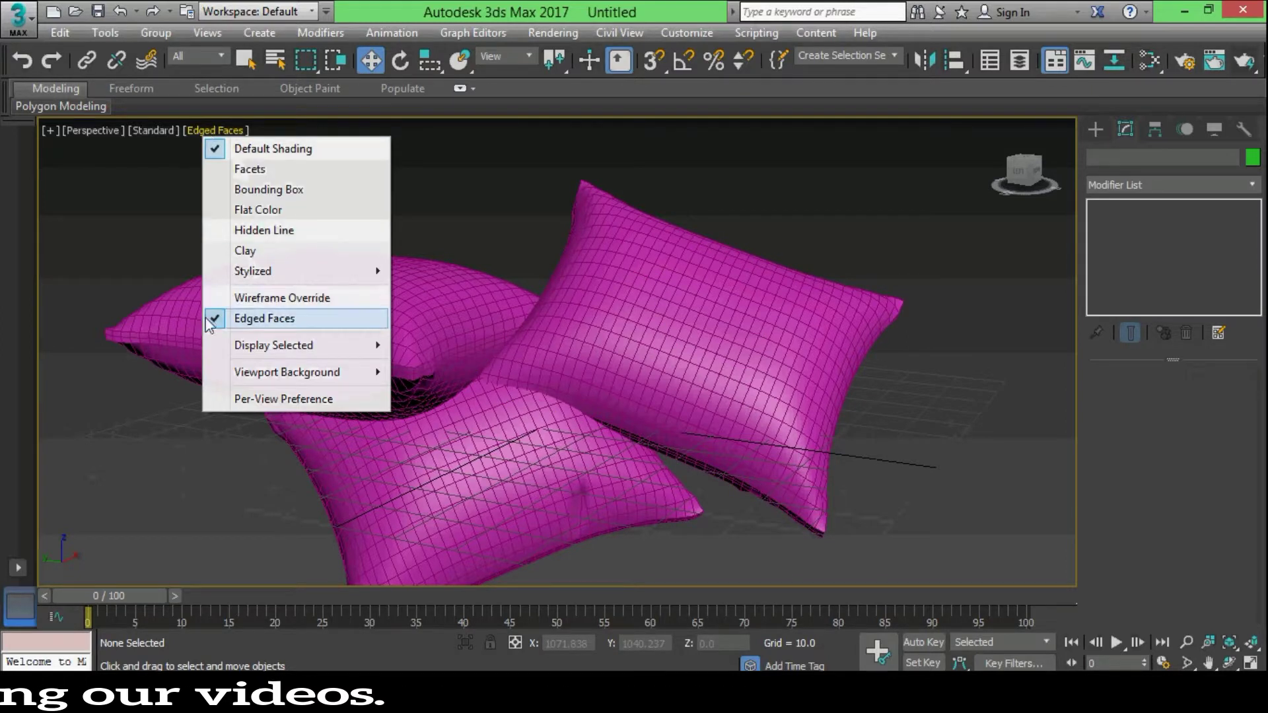
pyautogui.click(265, 319)
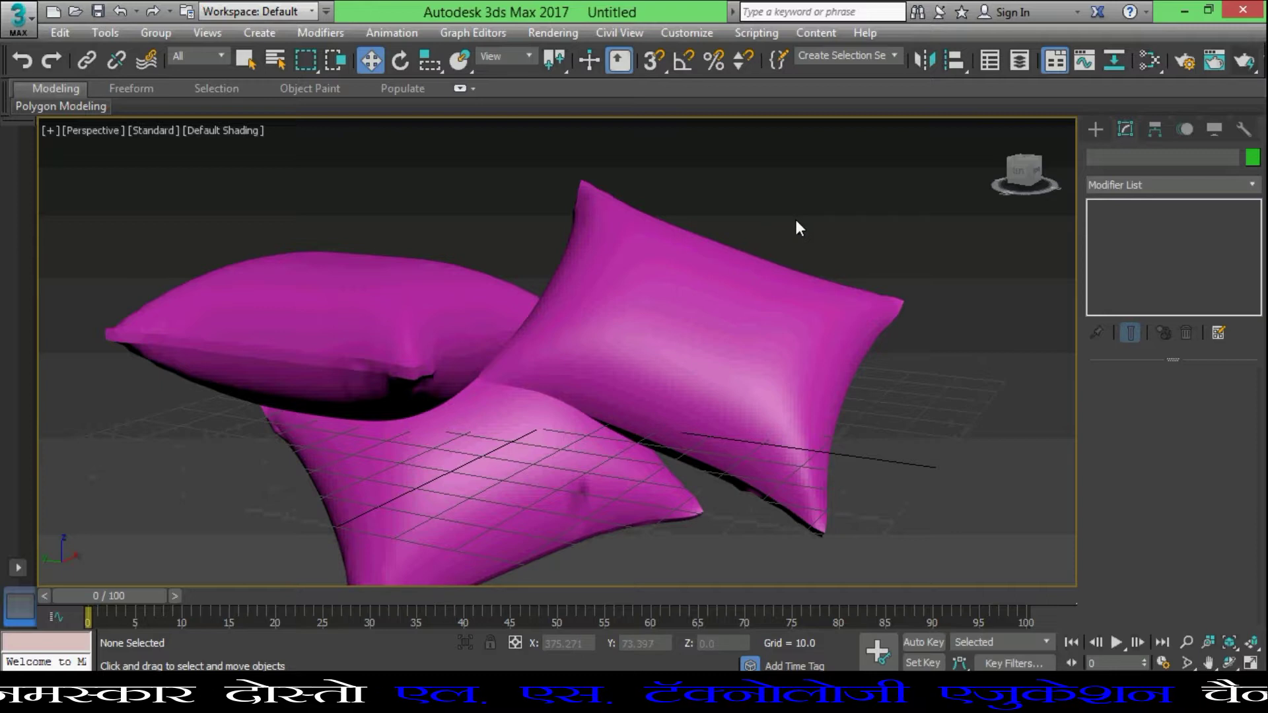
# In the Slate Material Editor, delete the map wired into Material #44's Diffuse Color
pyautogui.click(1151, 62)
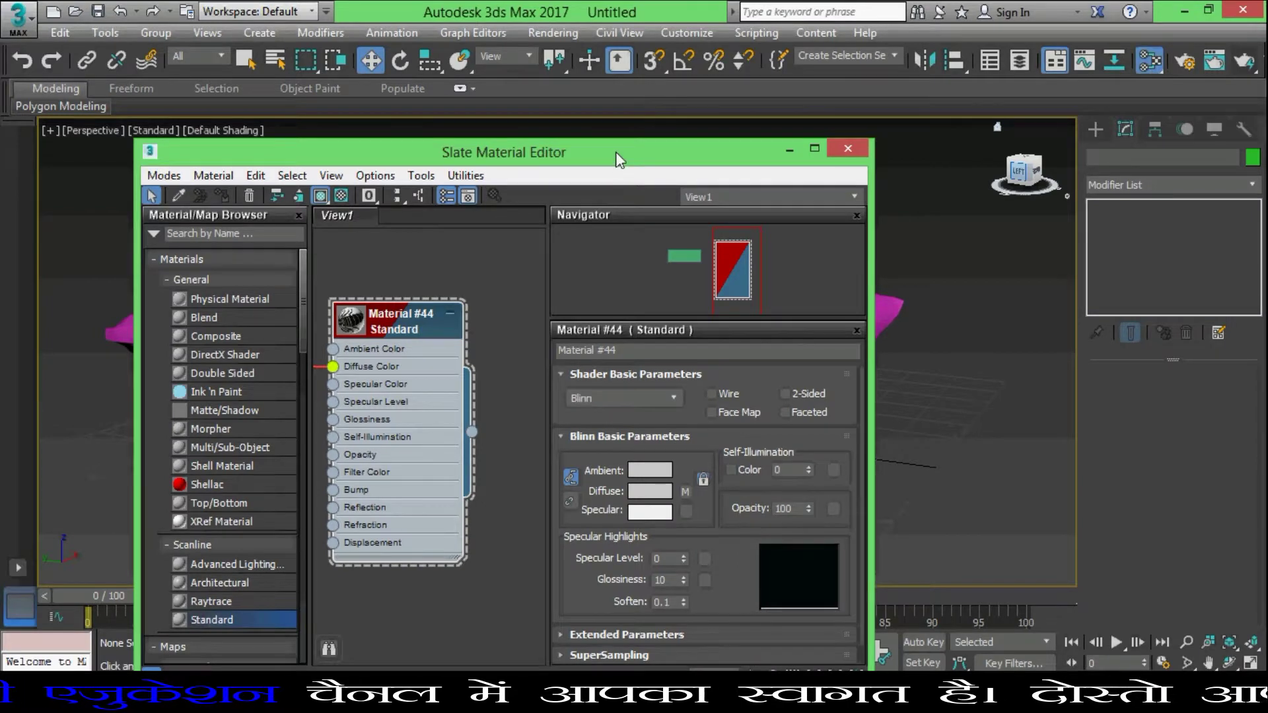
pyautogui.moveTo(617, 158); pyautogui.dragTo(621, 134)
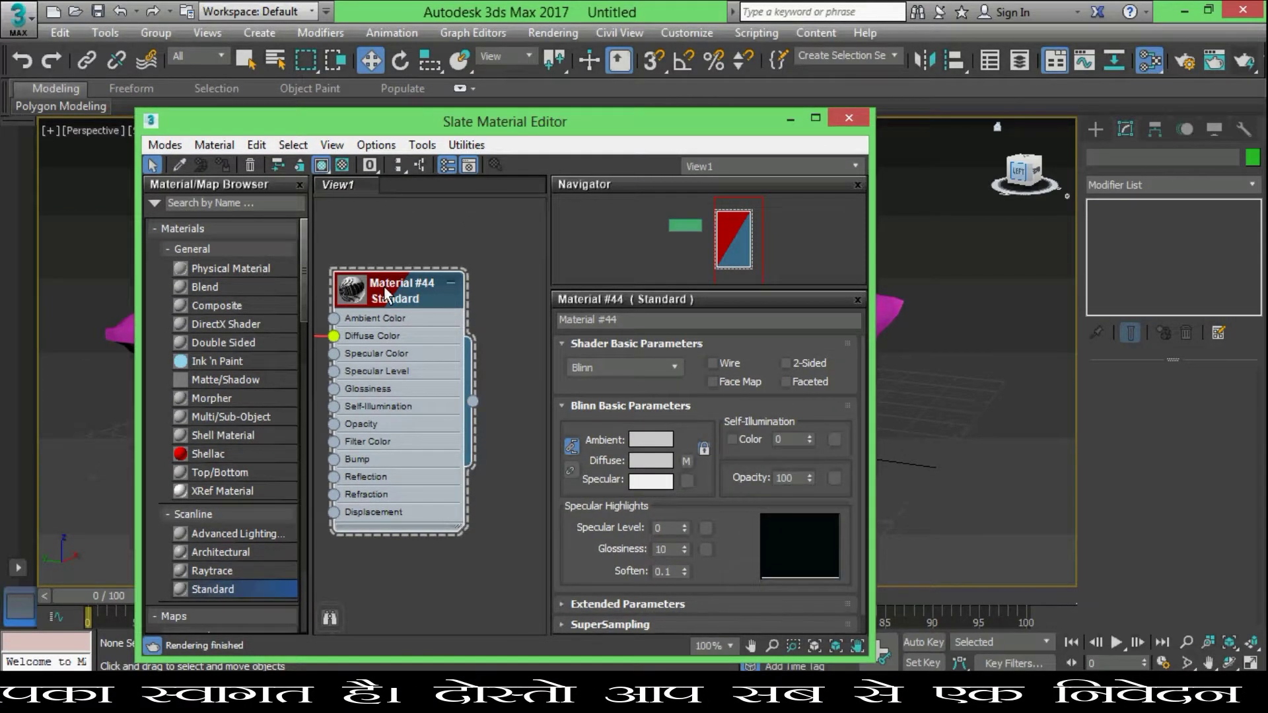
pyautogui.moveTo(302, 336); pyautogui.dragTo(340, 336, button='middle')
pyautogui.click(338, 336)
pyautogui.press('Delete')
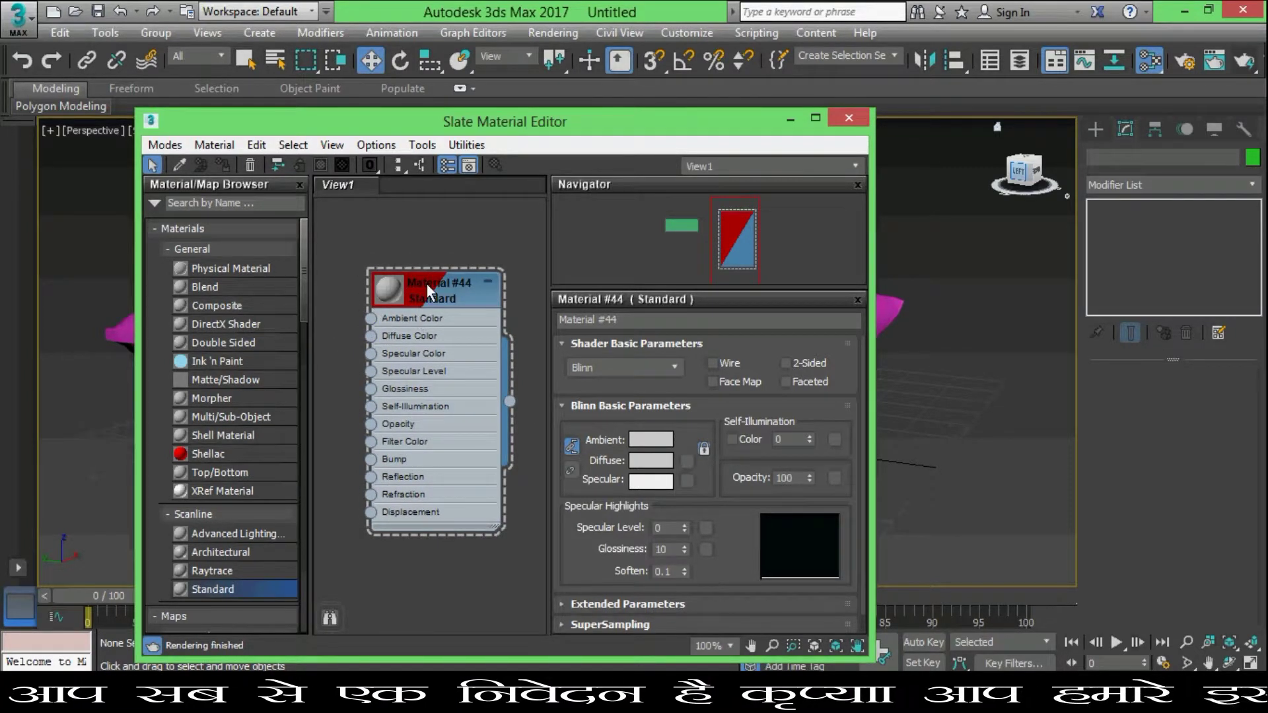
pyautogui.moveTo(428, 287); pyautogui.dragTo(427, 268)
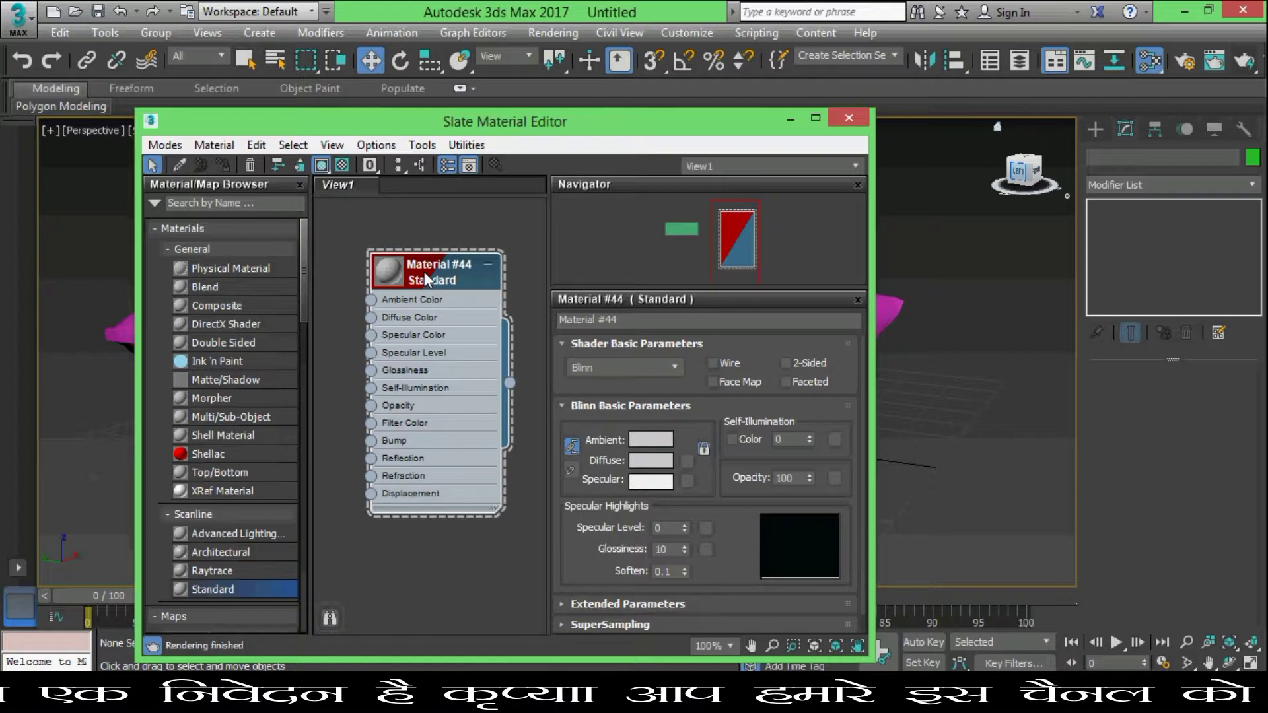
# Choose Bitmap from the map list for Material #44's diffuse colour slot
pyautogui.click(688, 462)
pyautogui.moveTo(561, 52); pyautogui.dragTo(533, 26)
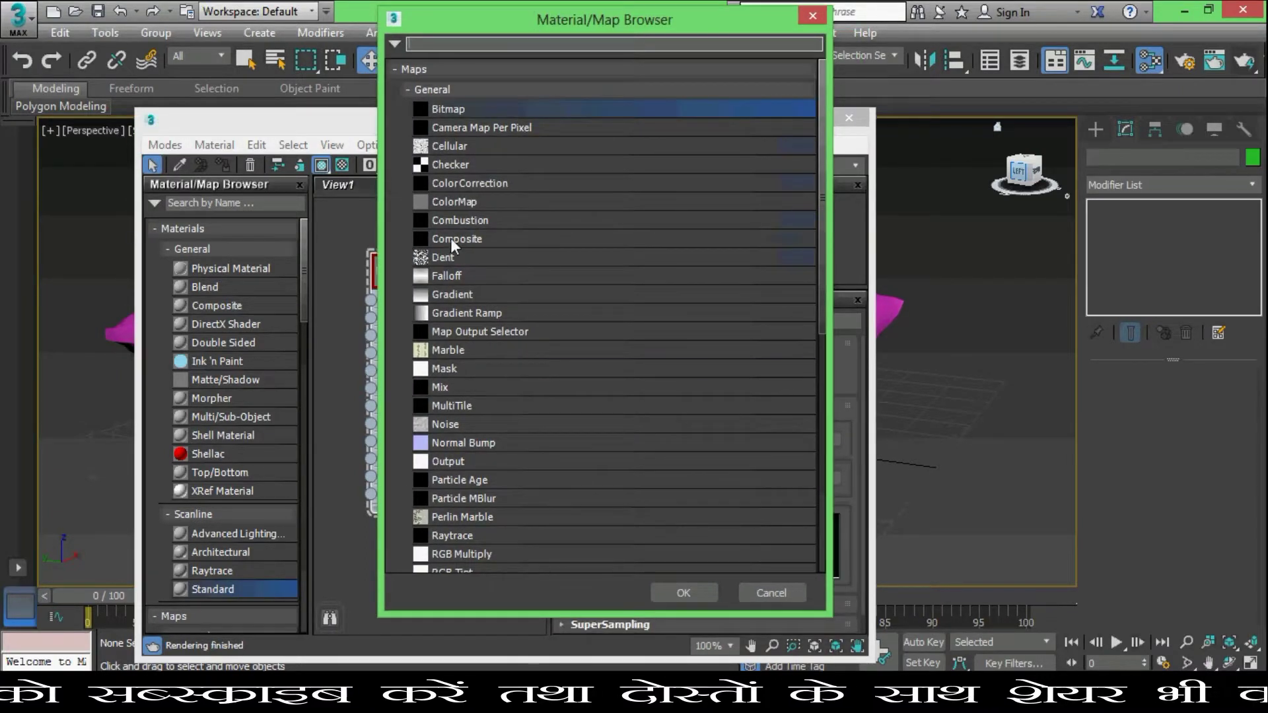
pyautogui.moveTo(824, 267)
pyautogui.mouseDown()
pyautogui.moveTo(815, 454)
pyautogui.moveTo(825, 353)
pyautogui.mouseUp()
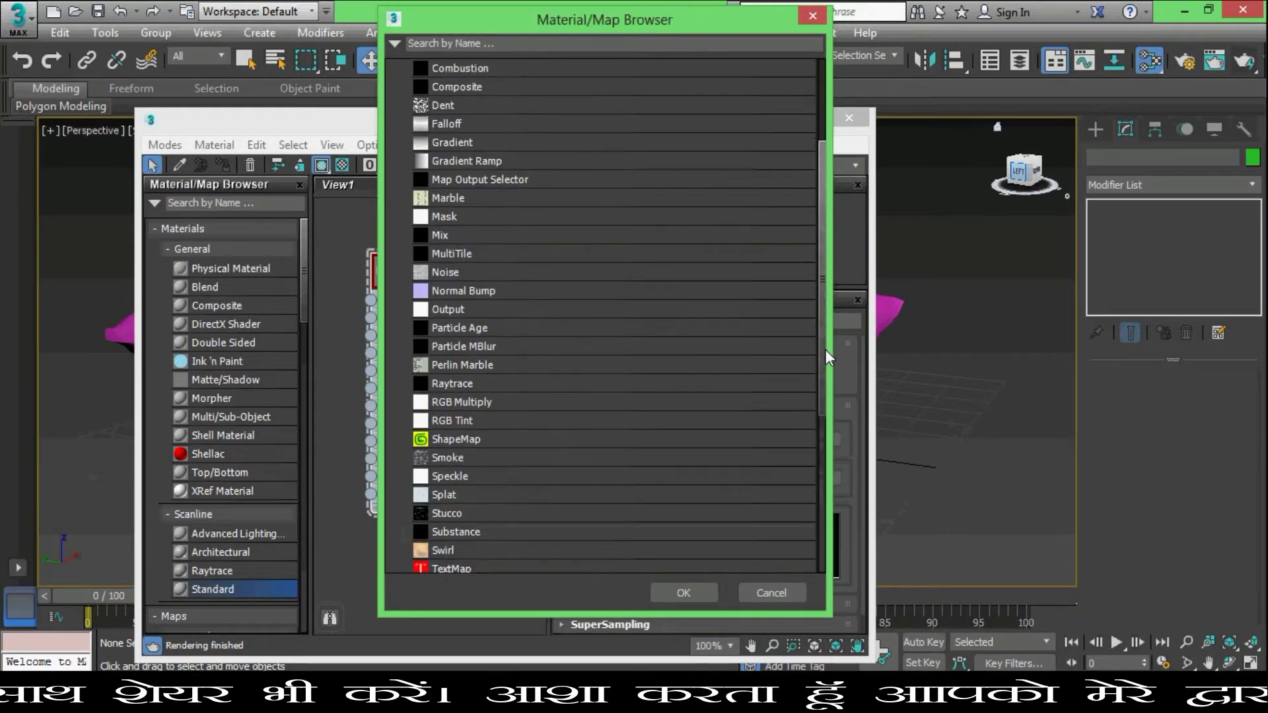
pyautogui.click(431, 408)
pyautogui.moveTo(819, 323); pyautogui.dragTo(819, 188)
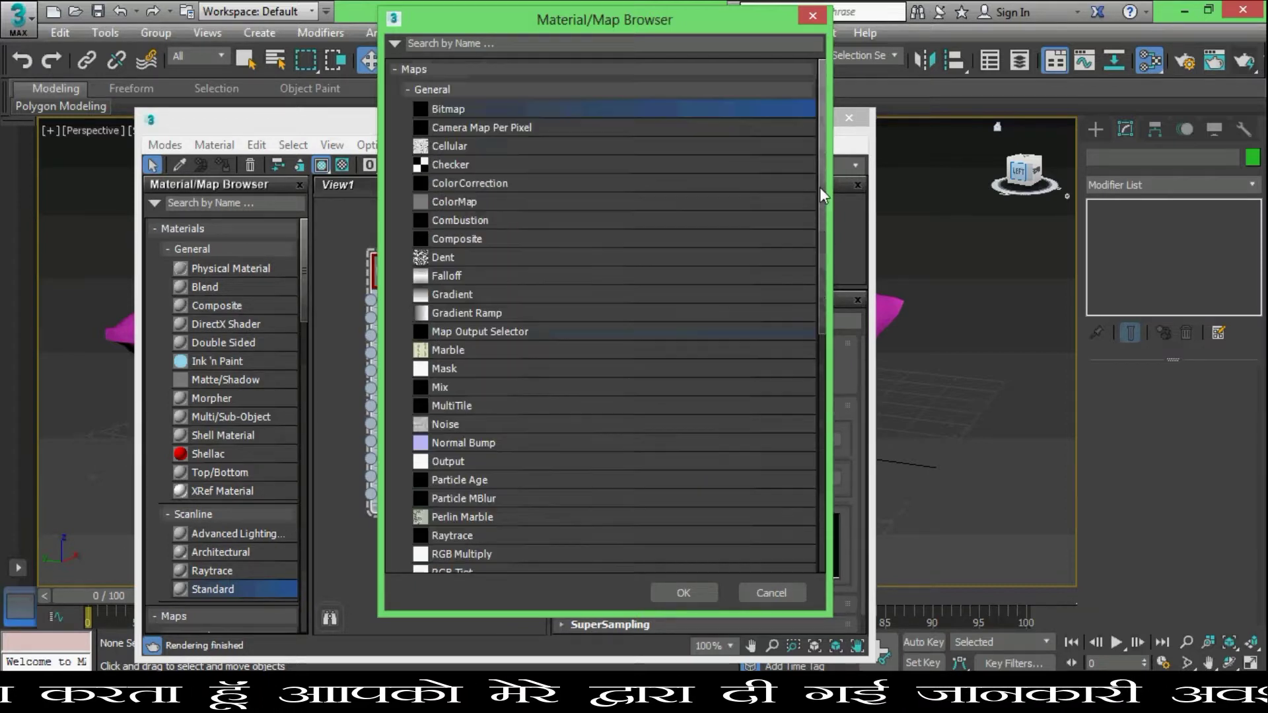
pyautogui.doubleClick(447, 109)
# Browse the Social Media Symbol folder thumbnails and pick the black-and-white swirl JPG
pyautogui.click(784, 289)
pyautogui.scroll(-4, 790, 286)
pyautogui.scroll(2, 790, 287)
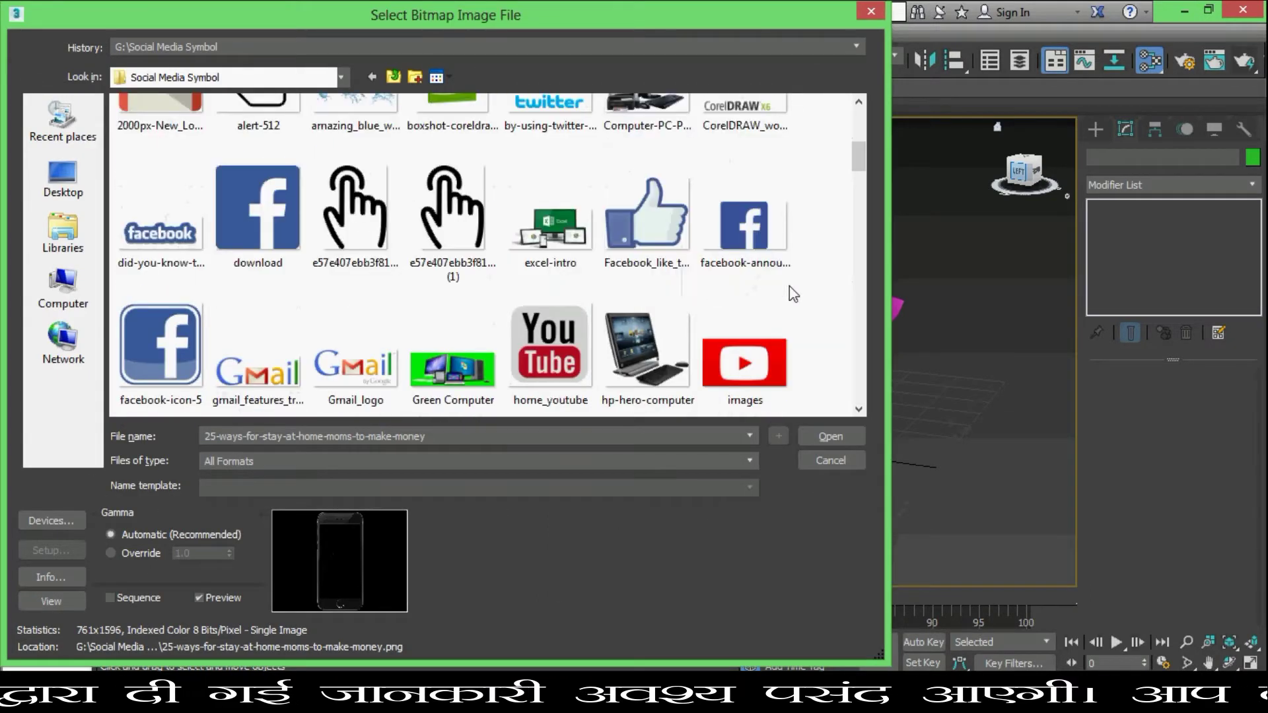
pyautogui.scroll(2, 790, 287)
pyautogui.scroll(-3, 790, 286)
pyautogui.scroll(-5, 790, 291)
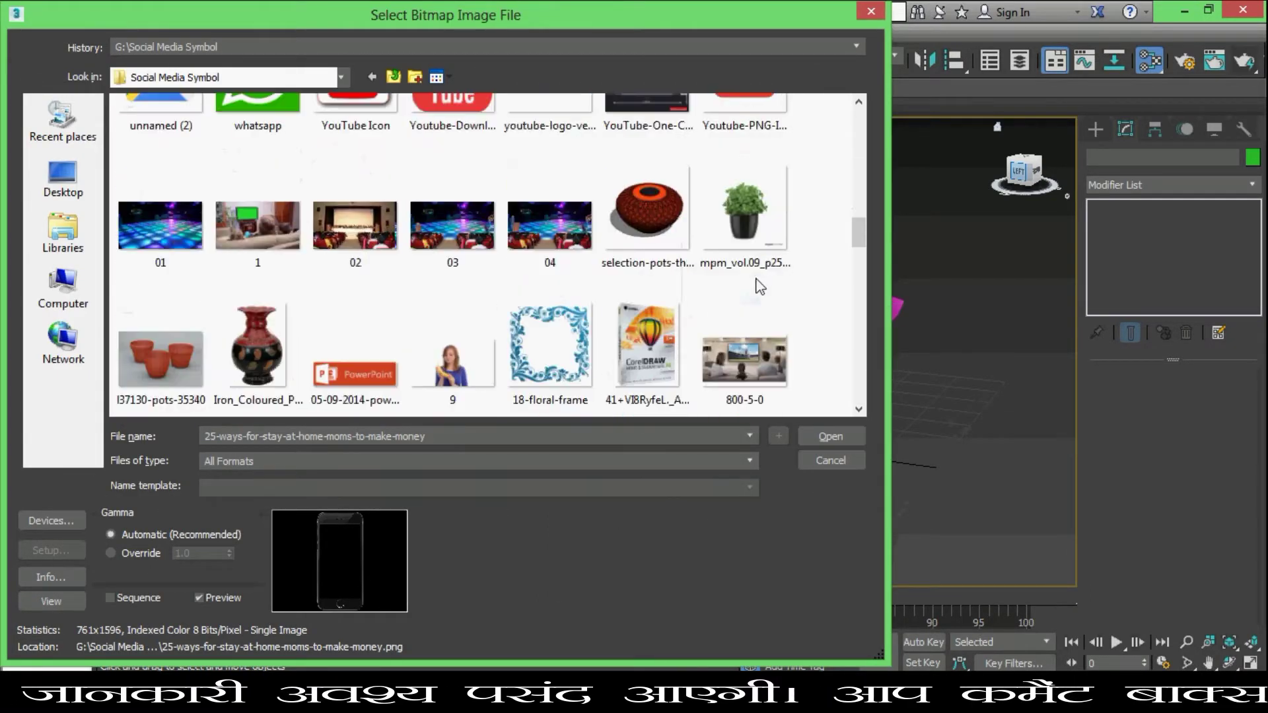
pyautogui.scroll(-4, 790, 291)
pyautogui.scroll(-3, 684, 295)
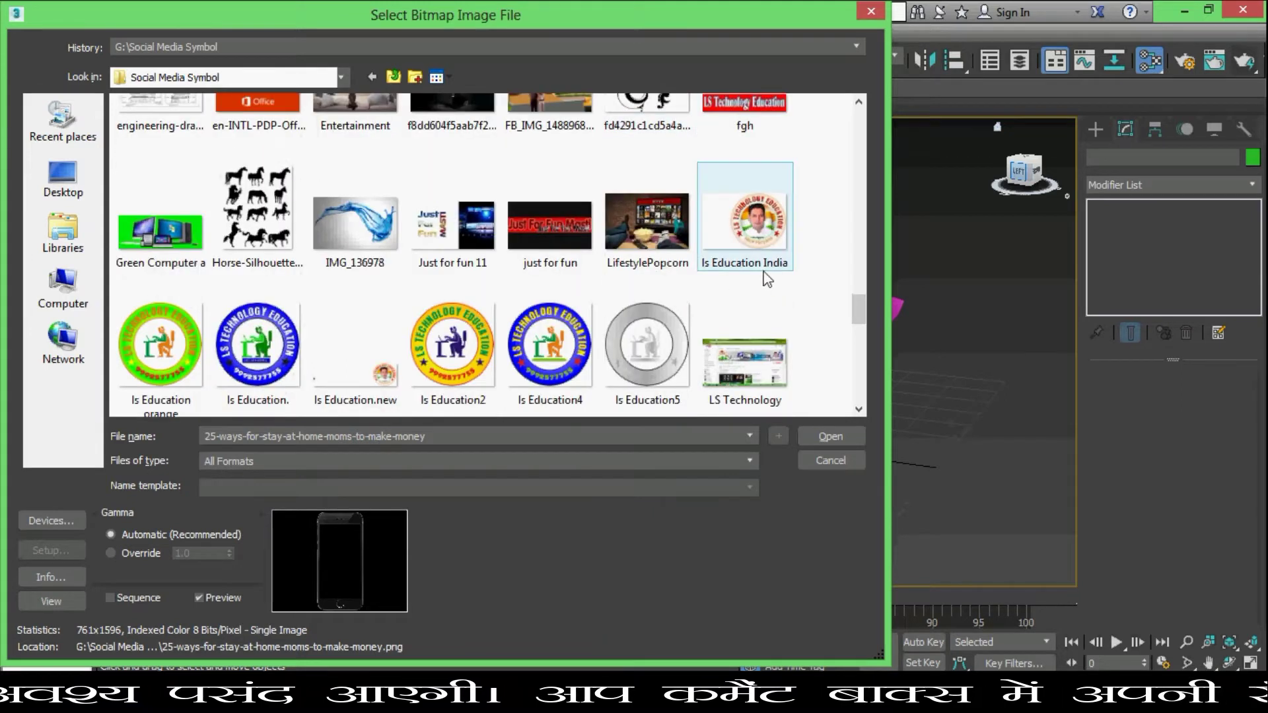
pyautogui.scroll(-5, 763, 281)
pyautogui.scroll(-3, 767, 283)
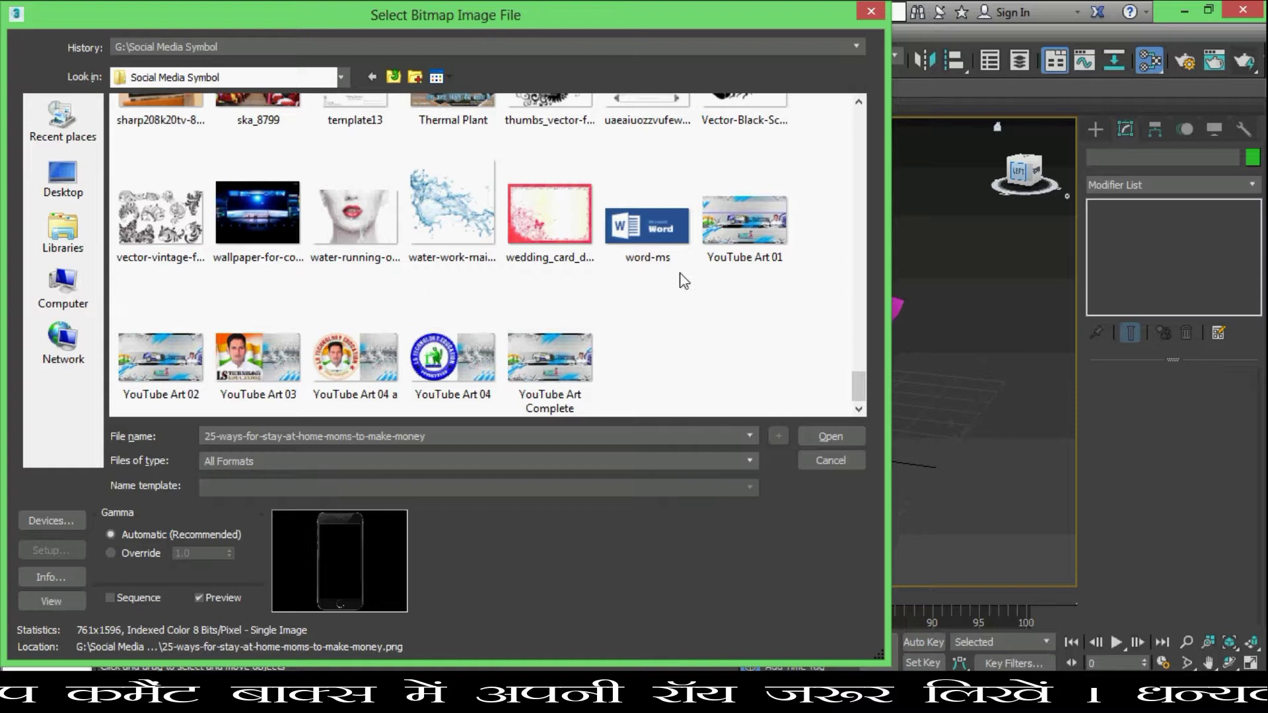
pyautogui.scroll(3, 704, 274)
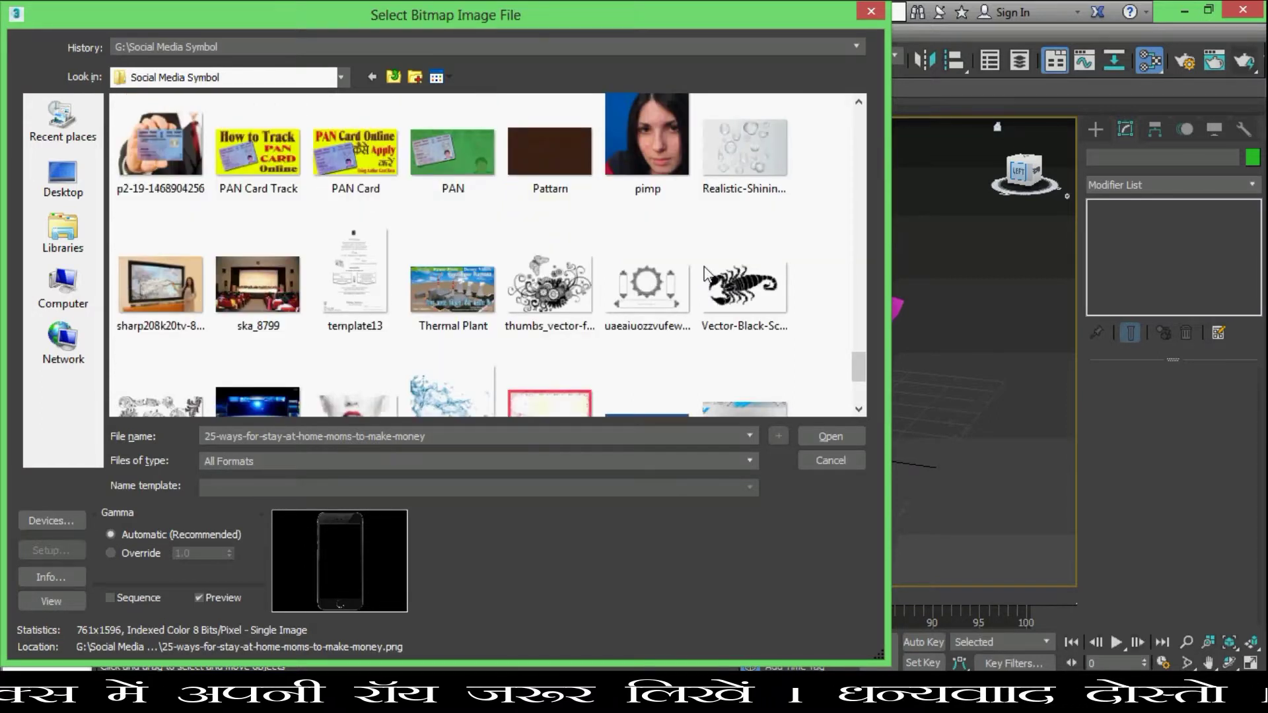
pyautogui.scroll(3, 704, 272)
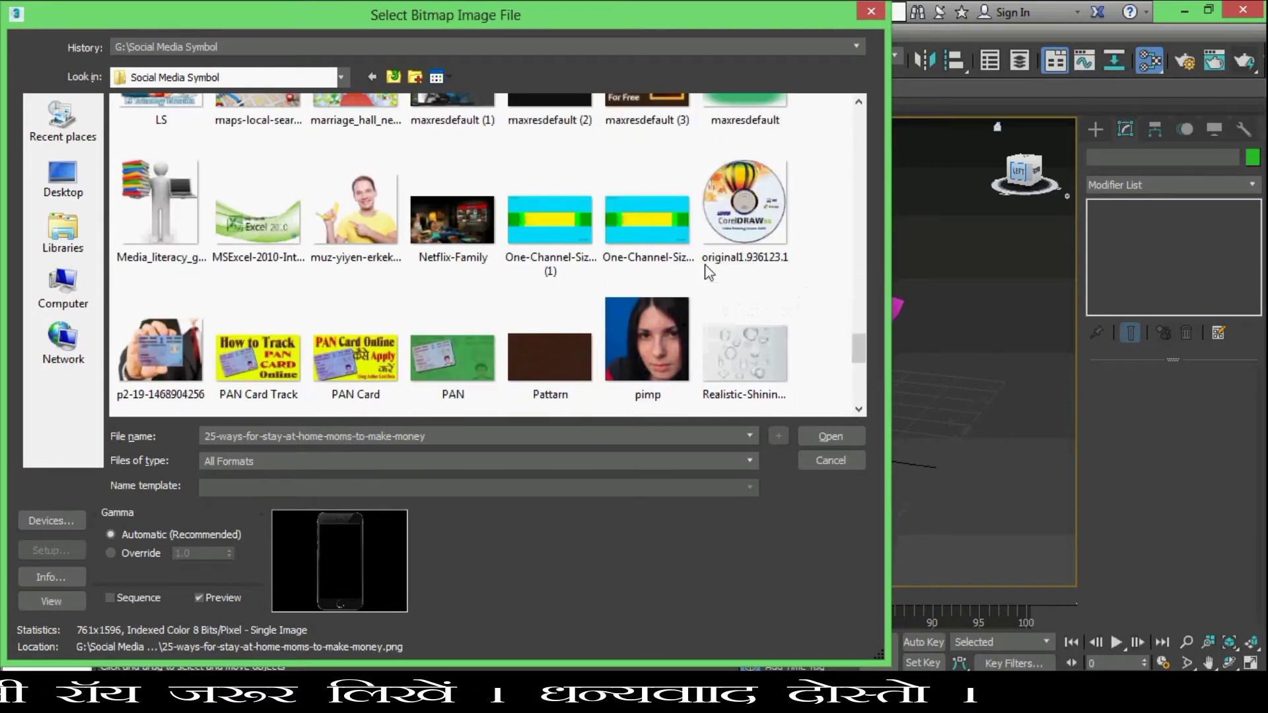
pyautogui.scroll(10, 707, 271)
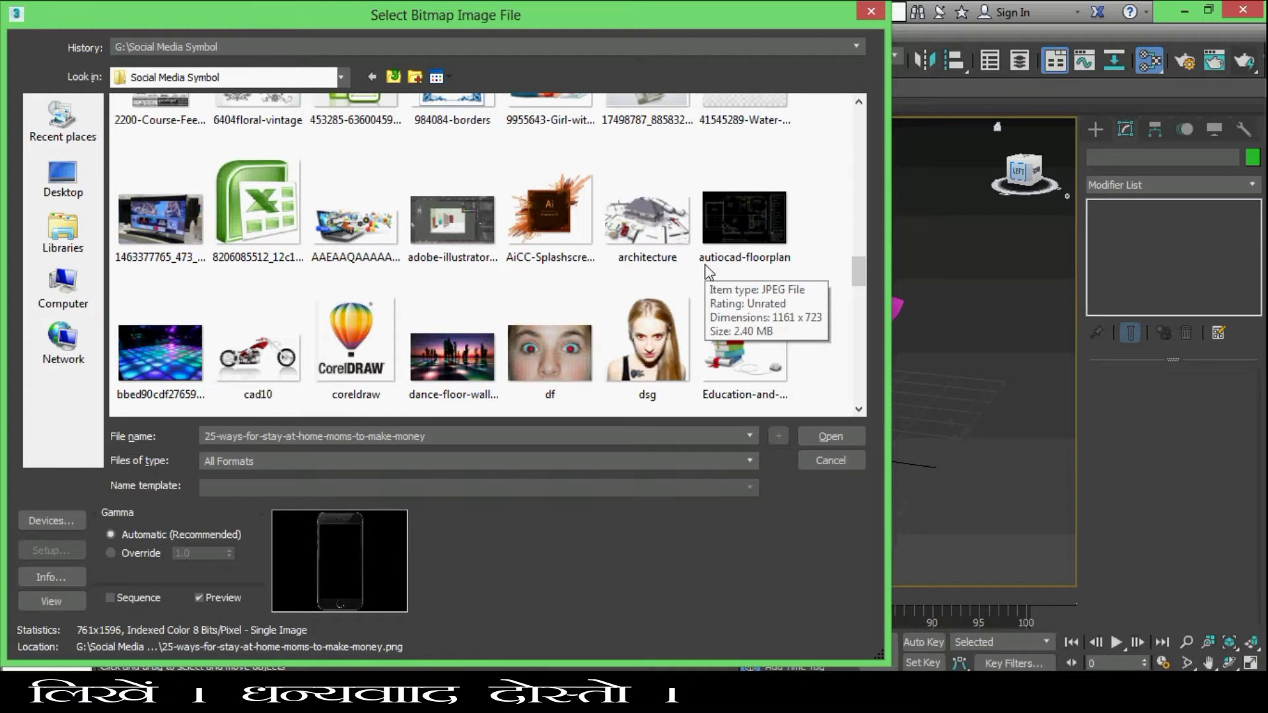
pyautogui.scroll(3, 705, 271)
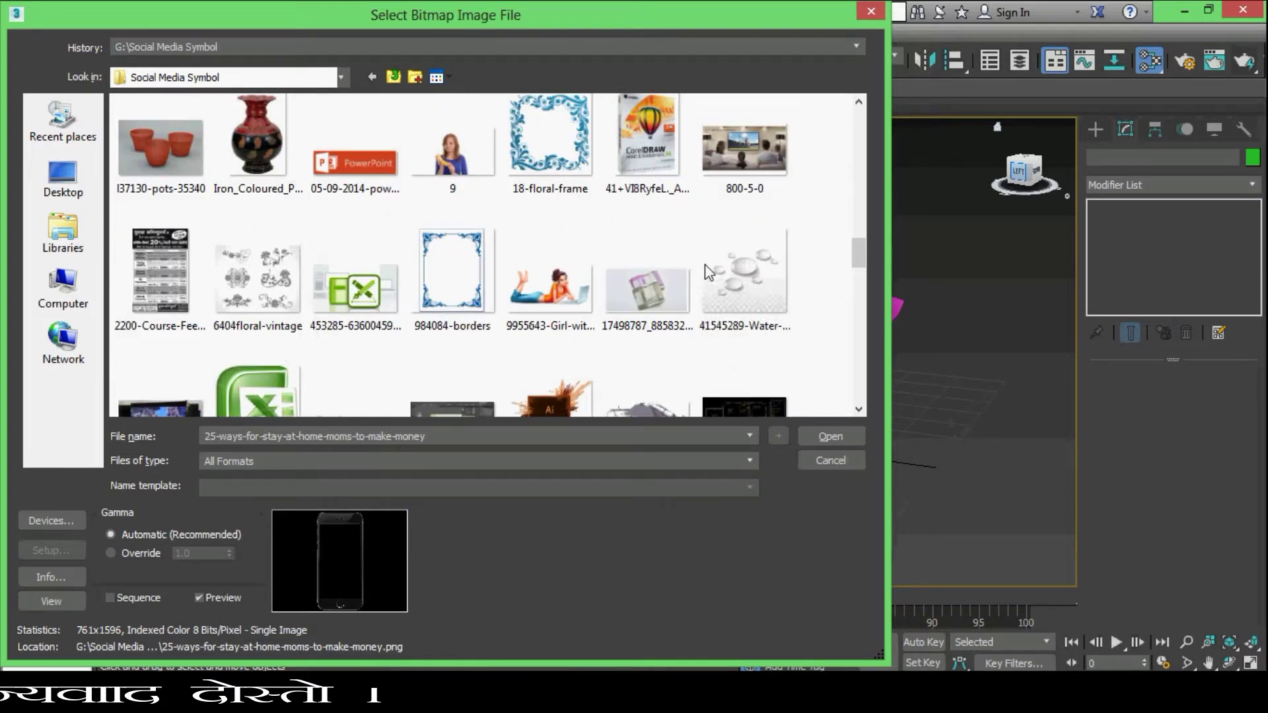
pyautogui.scroll(5, 705, 264)
pyautogui.scroll(6, 705, 264)
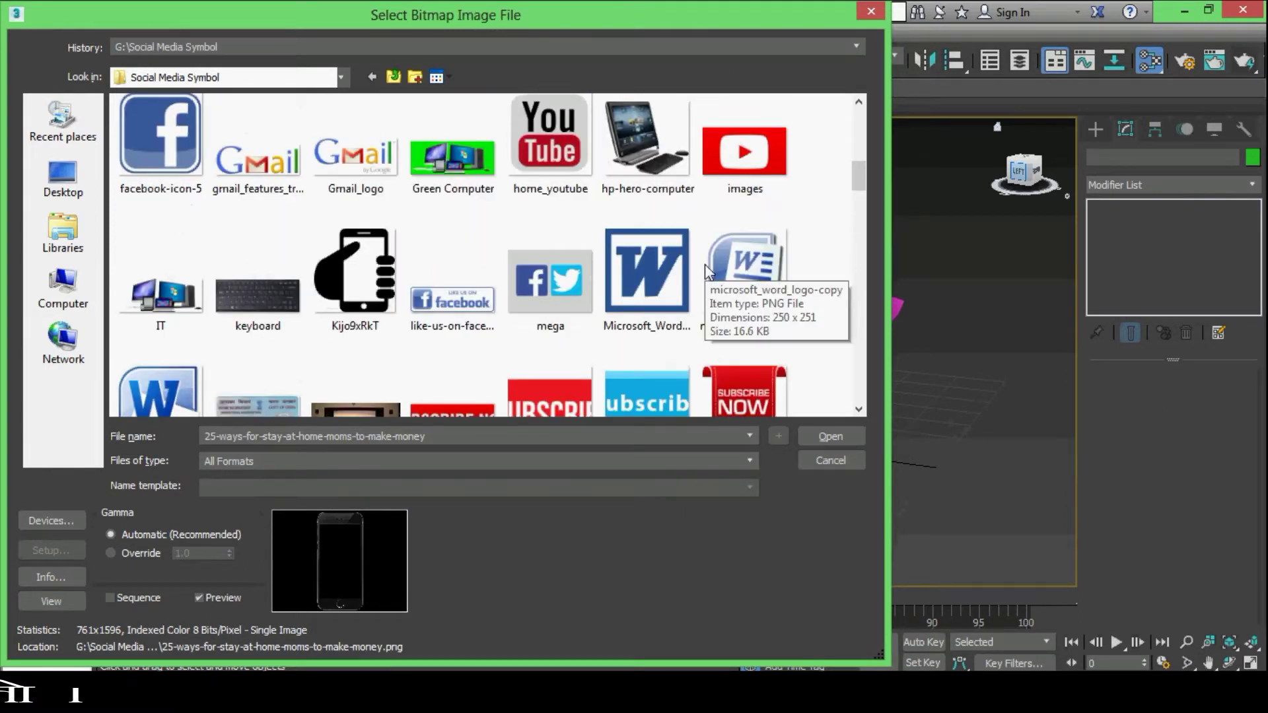
pyautogui.scroll(3, 706, 268)
pyautogui.scroll(4, 704, 265)
pyautogui.scroll(-15, 704, 264)
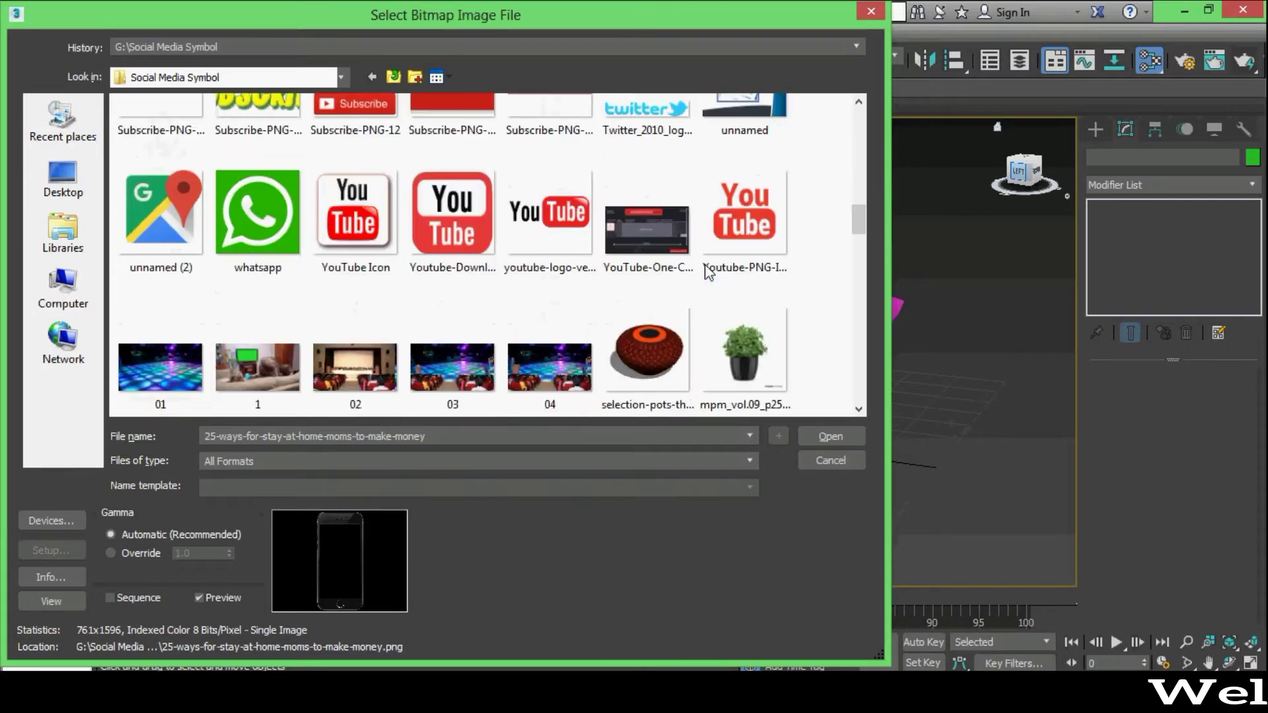
pyautogui.scroll(-5, 705, 269)
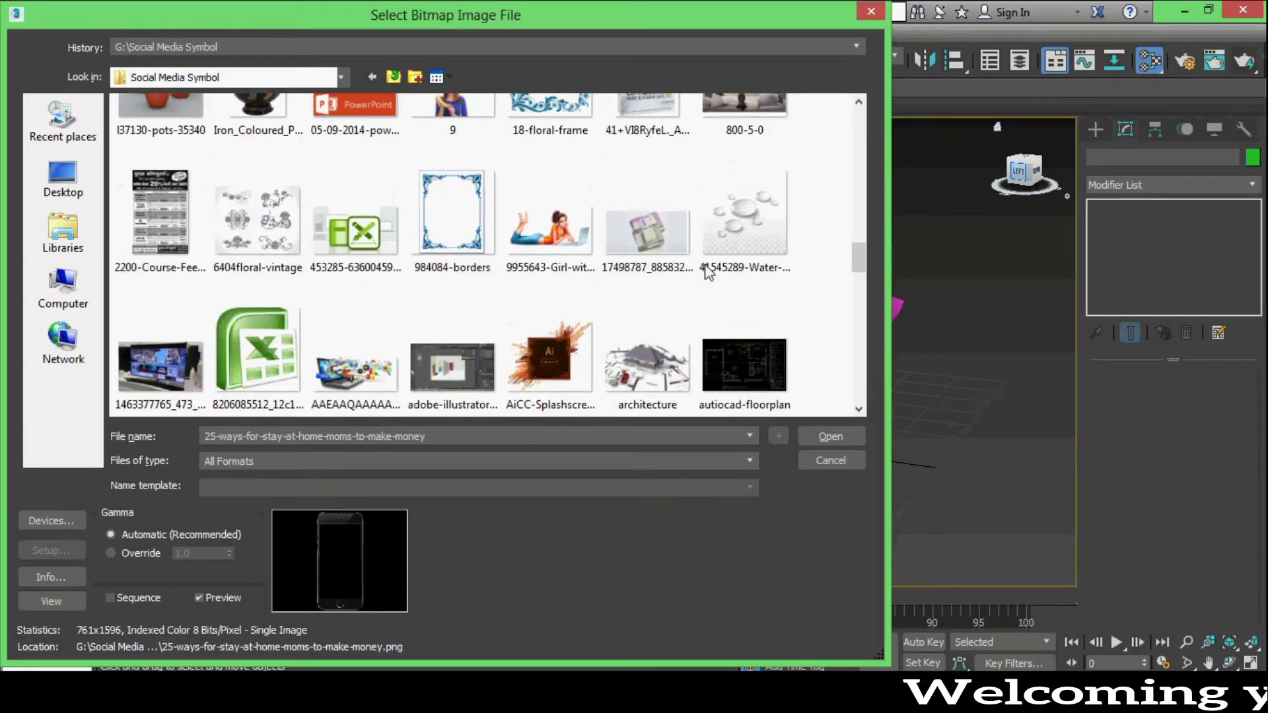
pyautogui.scroll(-3, 706, 269)
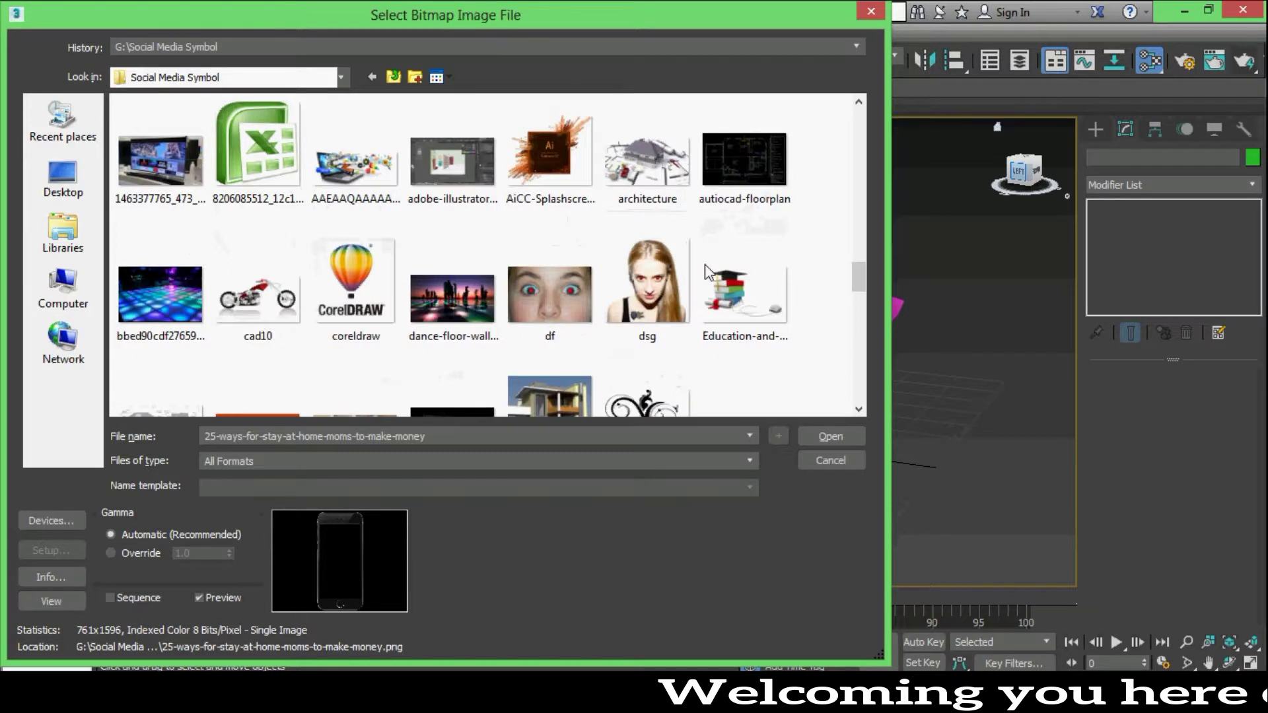
pyautogui.scroll(-3, 706, 269)
pyautogui.click(647, 224)
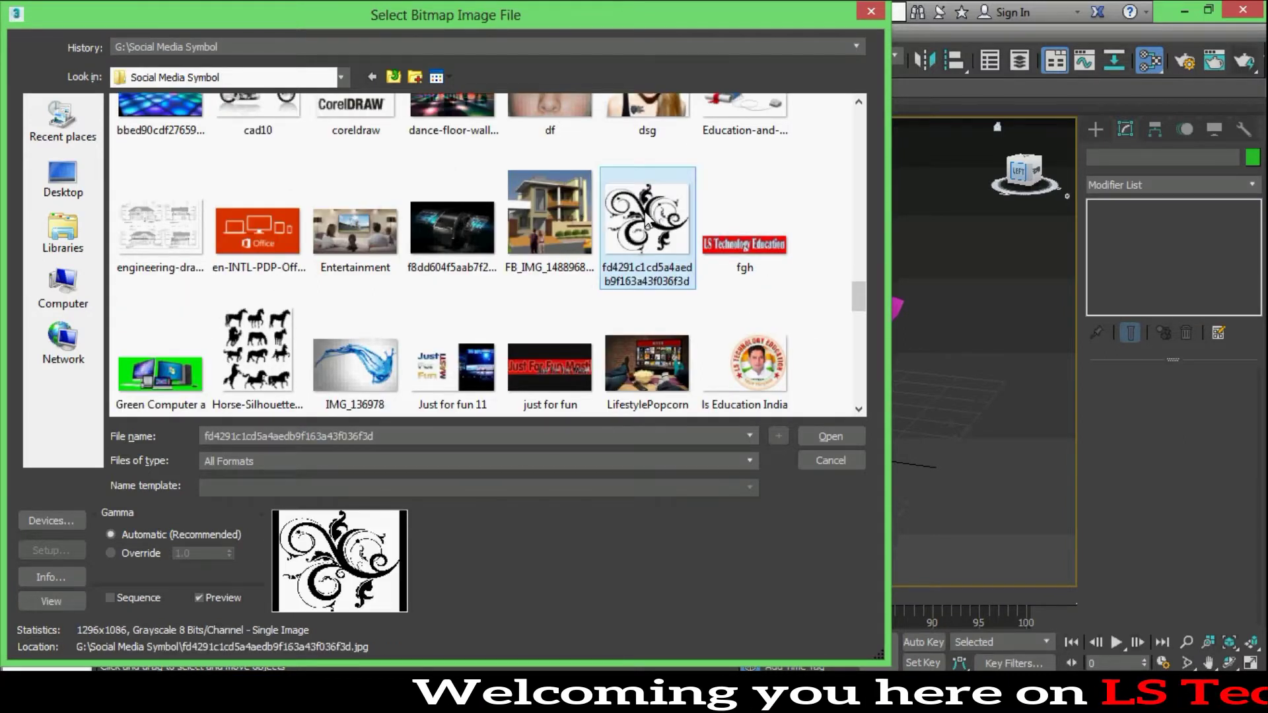
# Load the swirl JPG into the bitmap and expand Material #44's large preview
pyautogui.click(831, 437)
pyautogui.moveTo(439, 267); pyautogui.dragTo(436, 266)
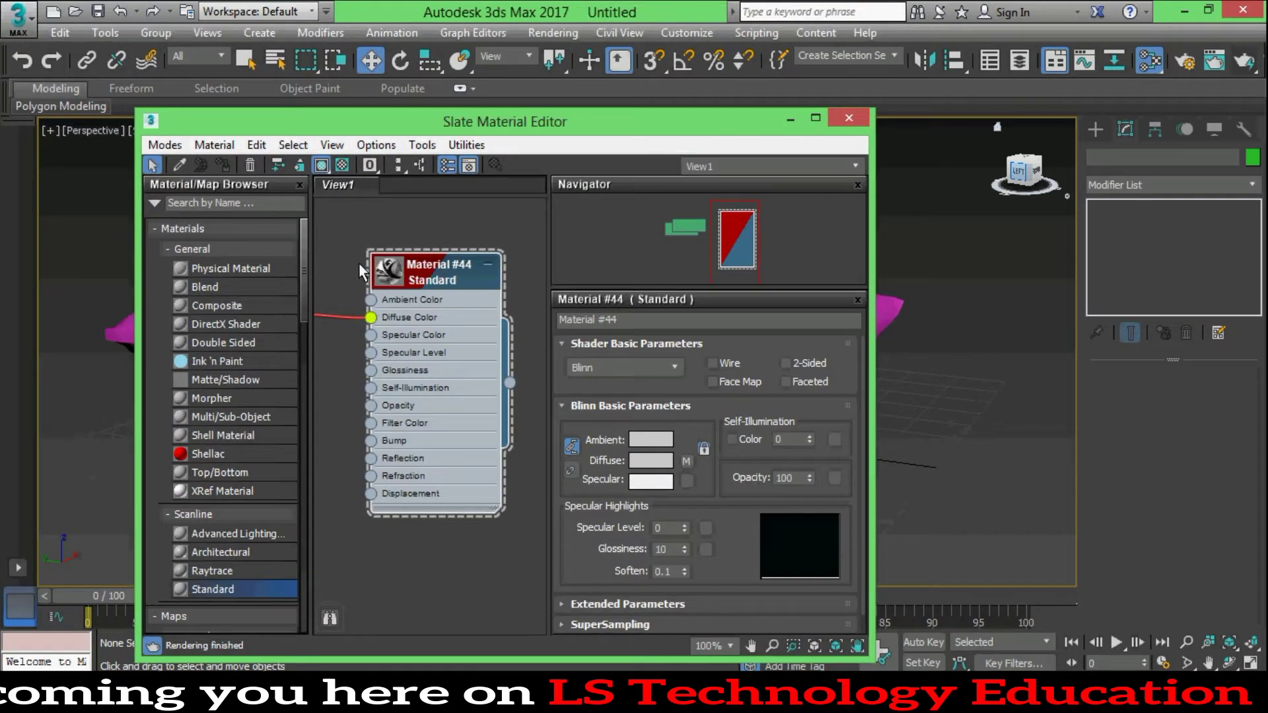
pyautogui.click(331, 321)
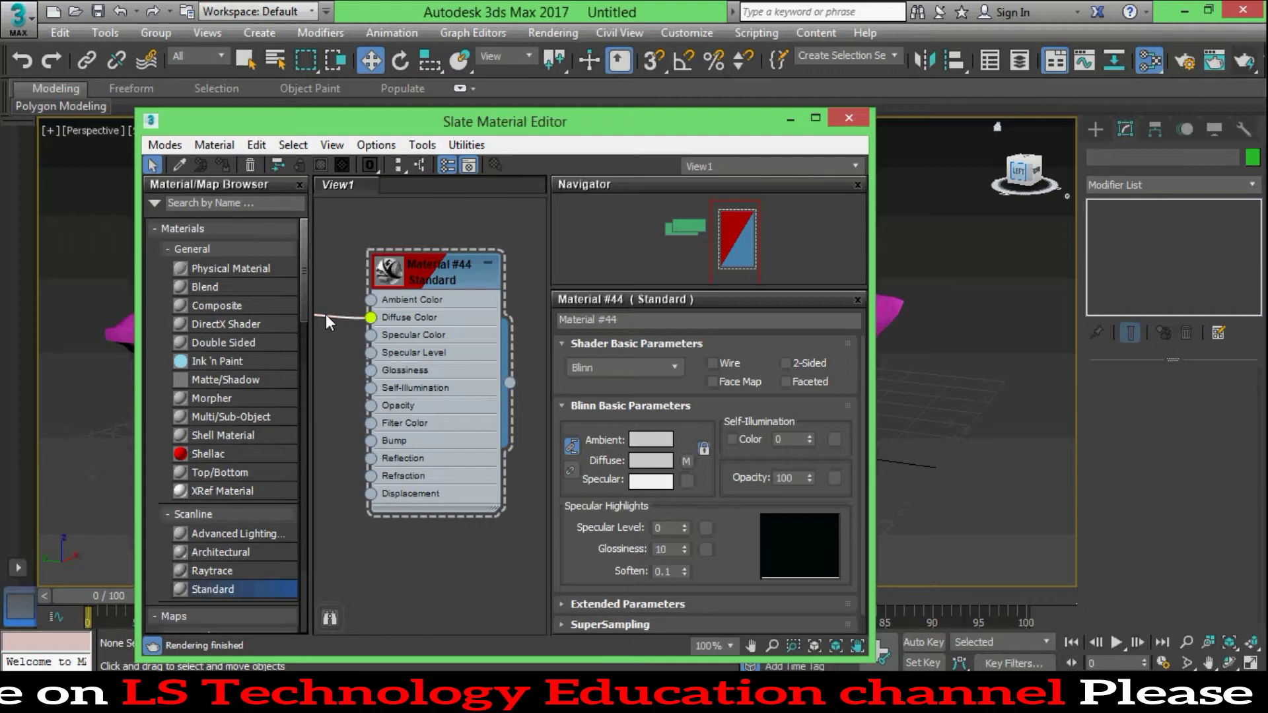
pyautogui.moveTo(402, 271); pyautogui.dragTo(440, 271)
pyautogui.doubleClick(438, 273)
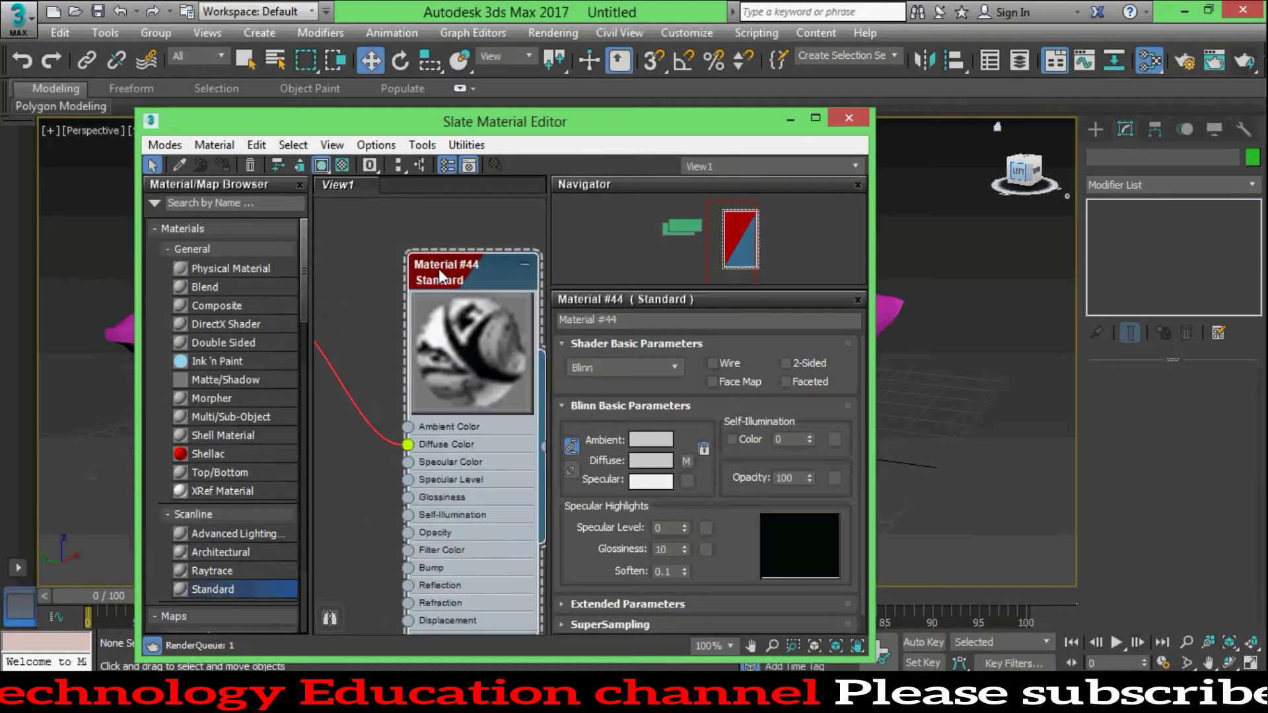
# Delete the duplicate Map #1 bitmap node, keep Map #2, and close the editor
pyautogui.click(327, 360)
pyautogui.click(331, 370)
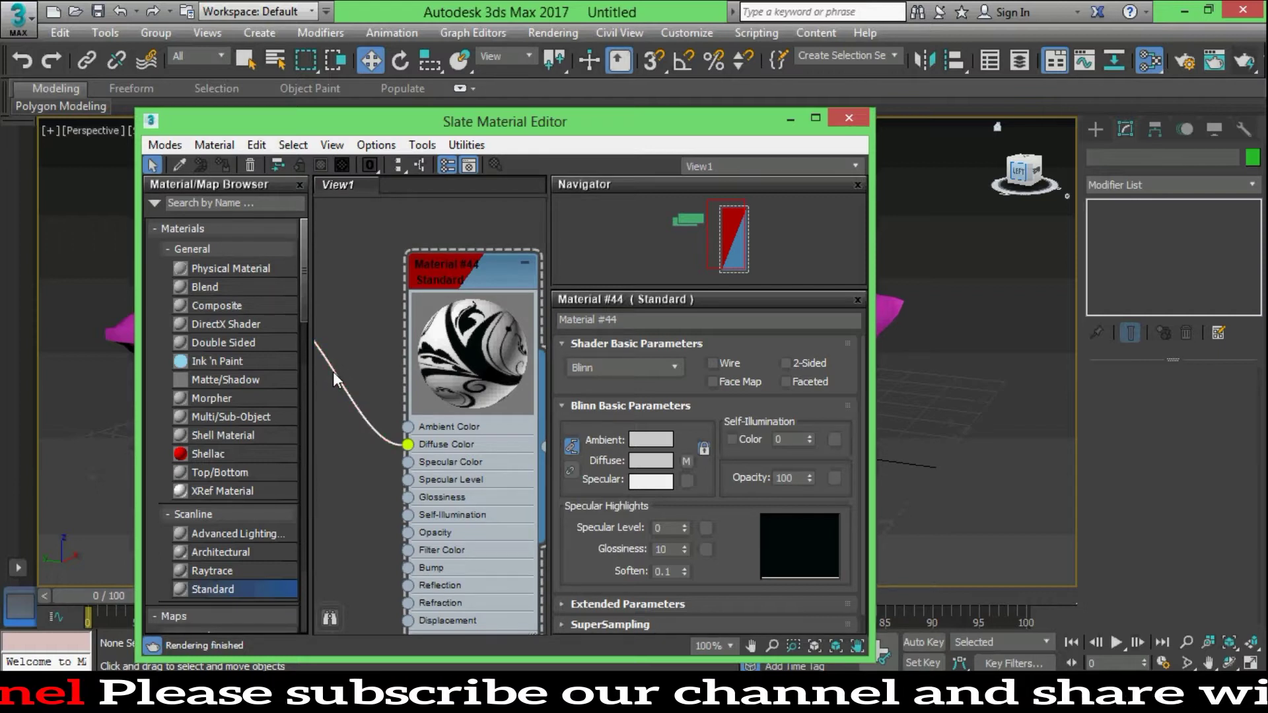
pyautogui.moveTo(748, 237); pyautogui.dragTo(692, 239)
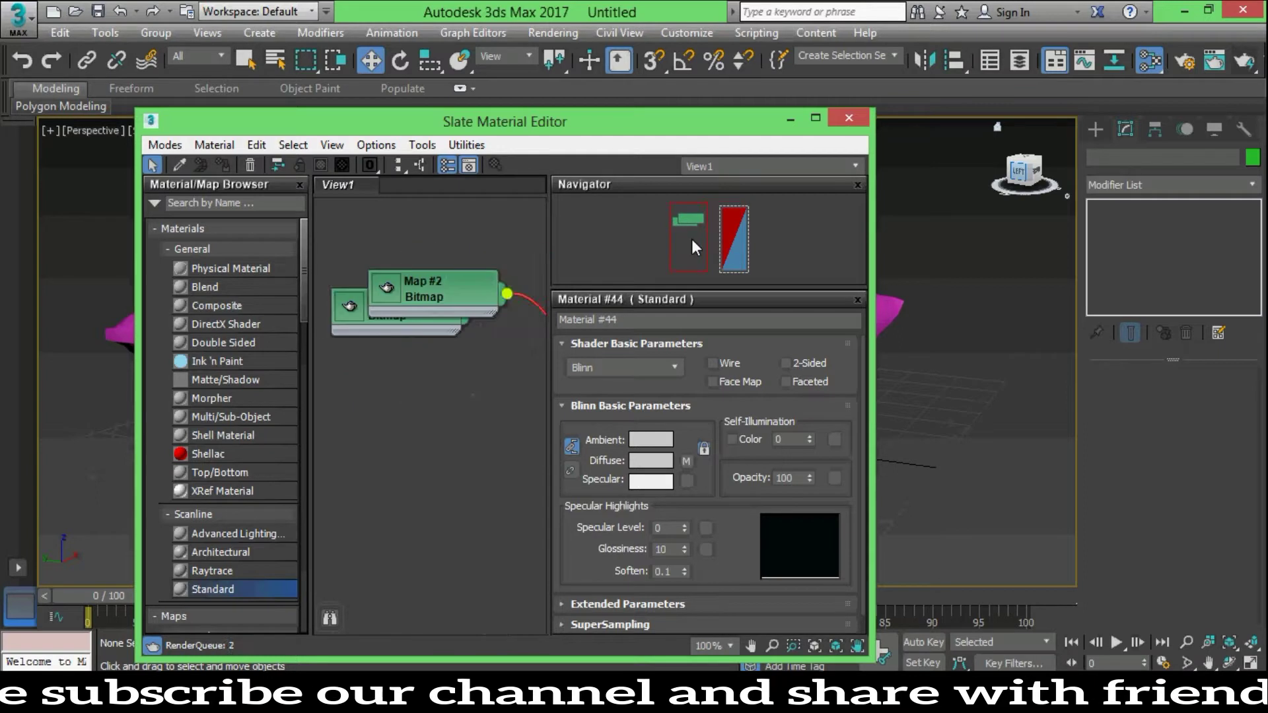
pyautogui.click(406, 313)
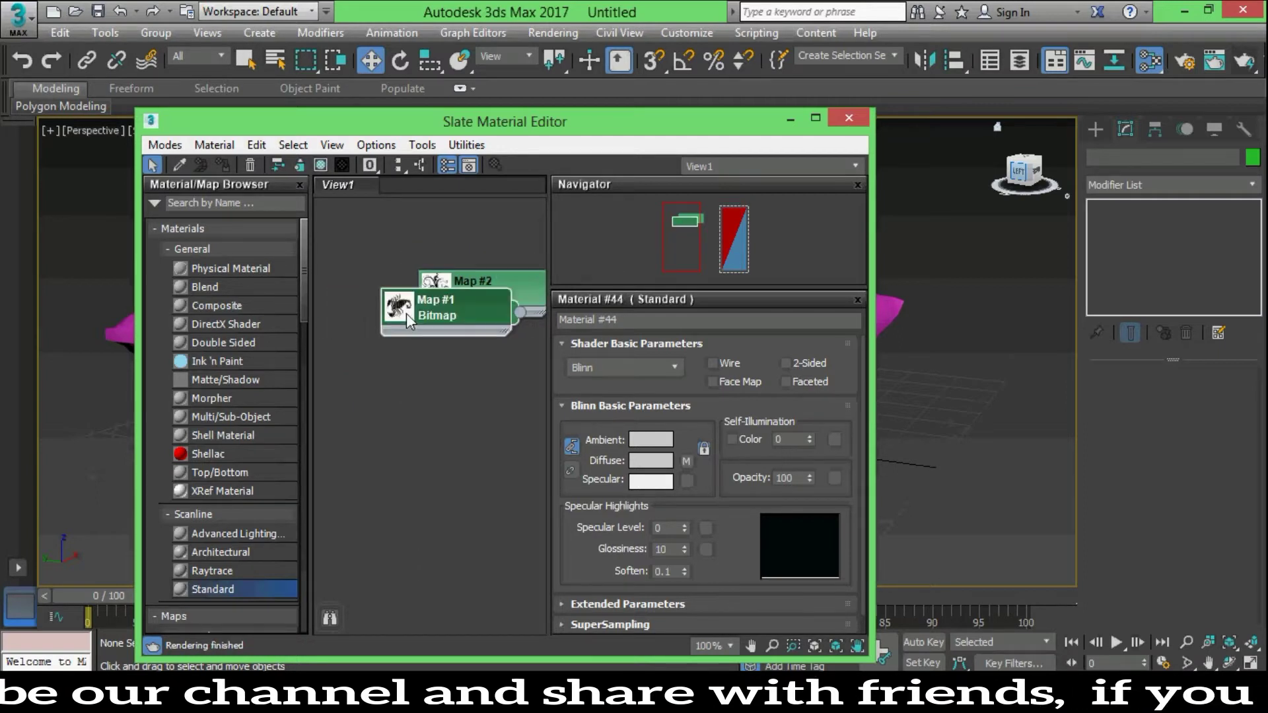
pyautogui.press('Delete')
pyautogui.click(462, 294)
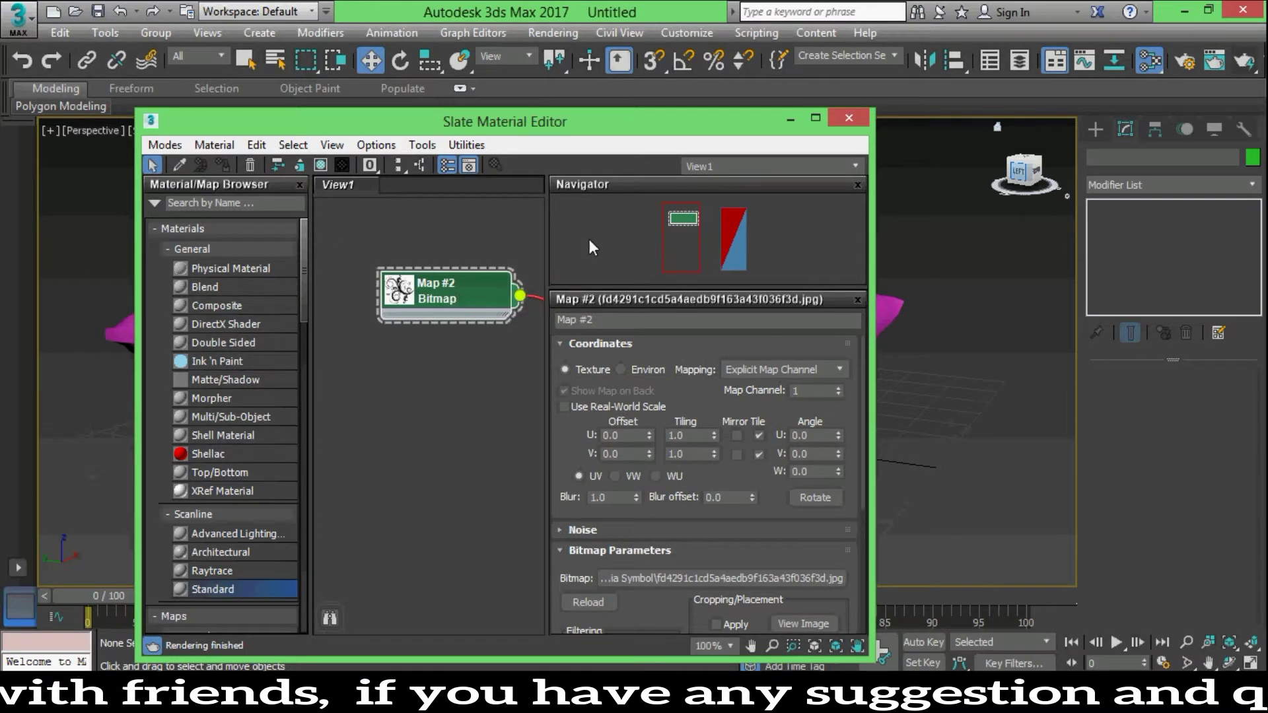
pyautogui.click(848, 119)
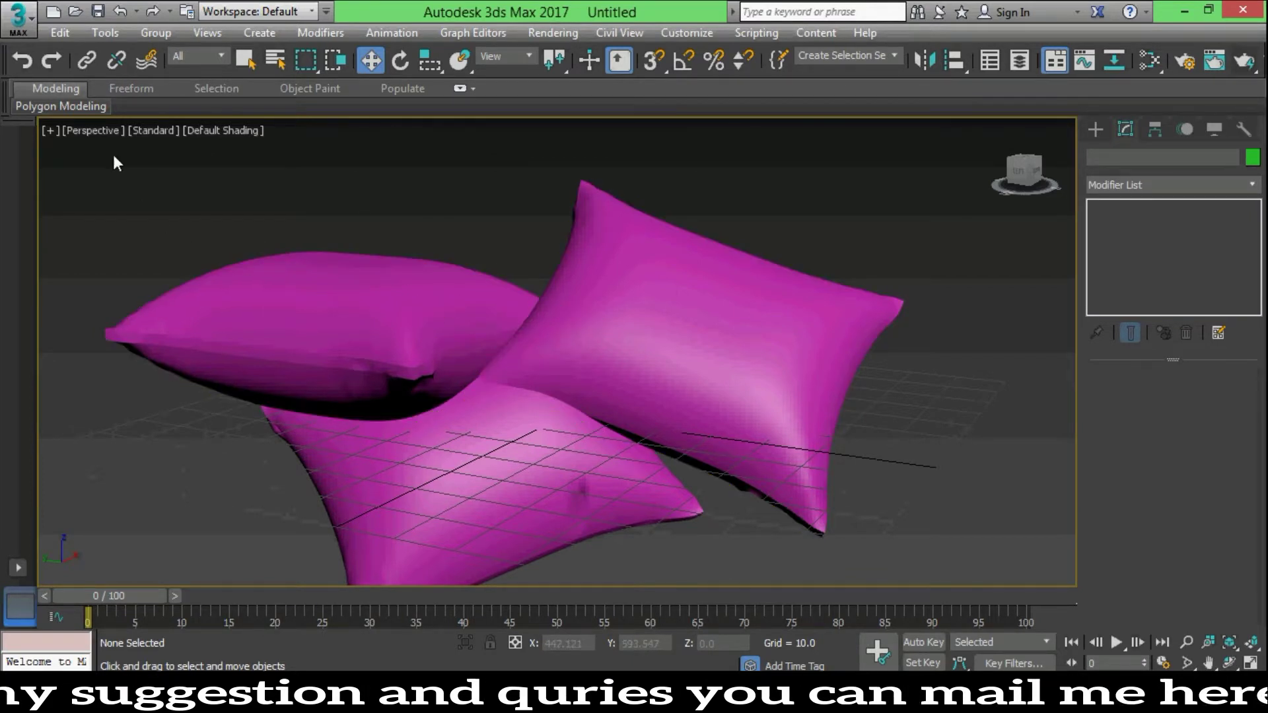
# Box-select all three pillows and assign them the swirl material from the Slate editor
pyautogui.moveTo(88, 147)
pyautogui.mouseDown()
pyautogui.moveTo(914, 585)
pyautogui.moveTo(958, 586)
pyautogui.mouseUp()
pyautogui.click(1150, 62)
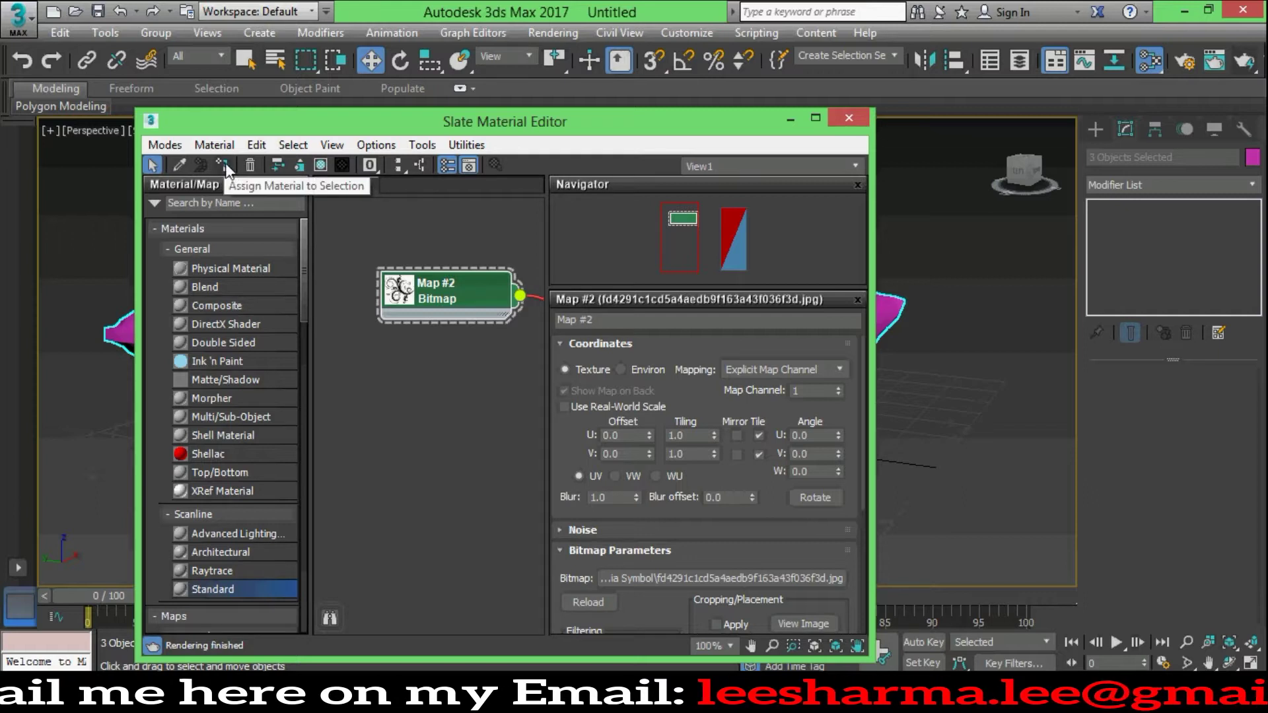
pyautogui.click(225, 167)
pyautogui.moveTo(563, 121); pyautogui.dragTo(555, 124)
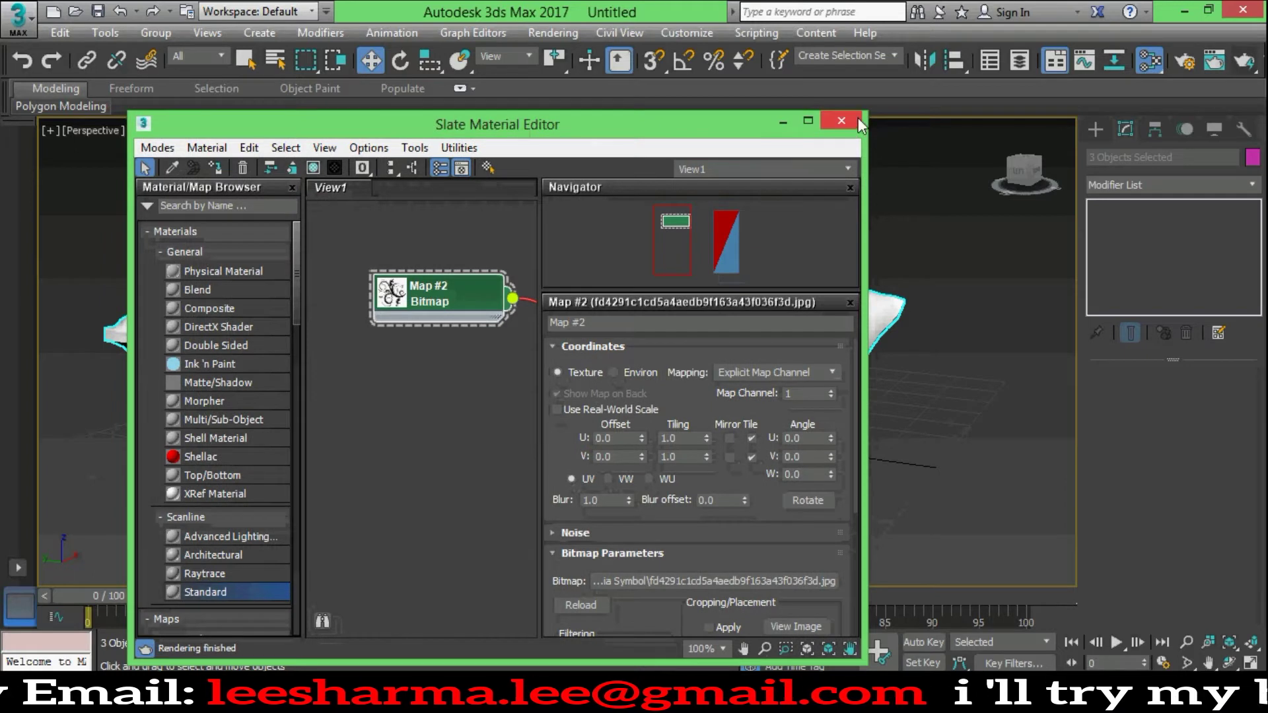
pyautogui.click(858, 123)
pyautogui.click(965, 346)
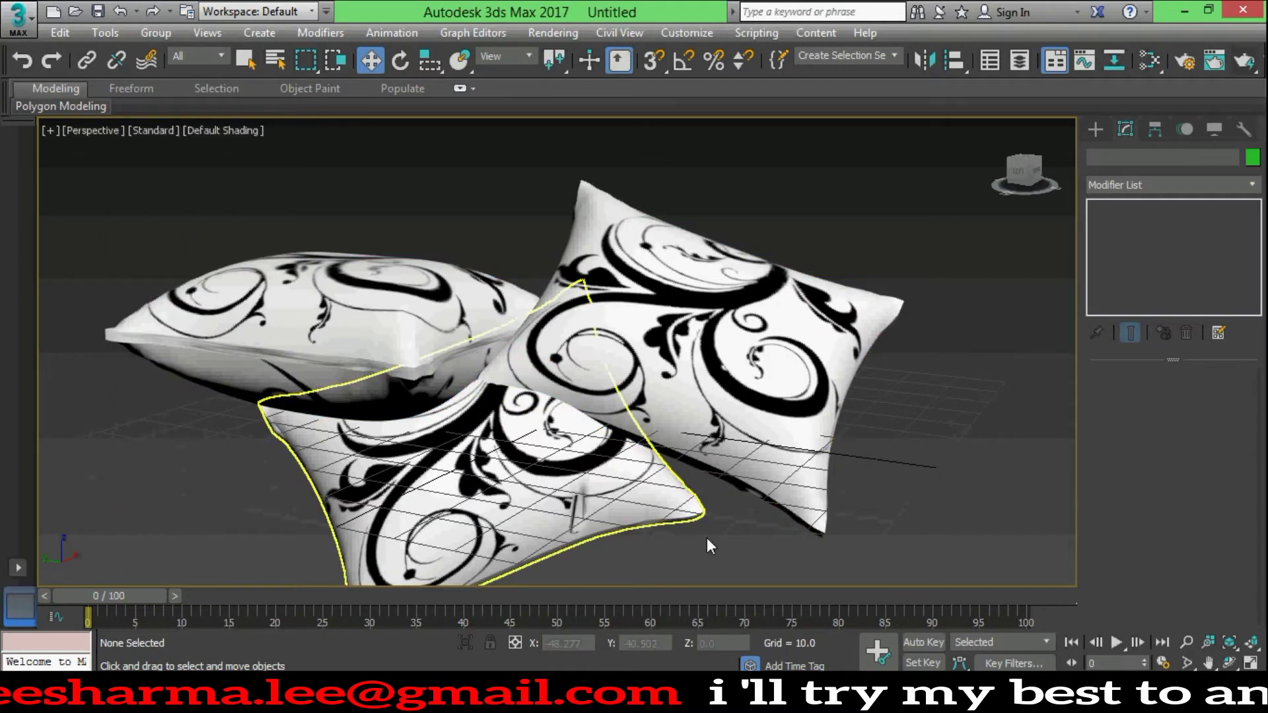
pyautogui.click(1245, 60)
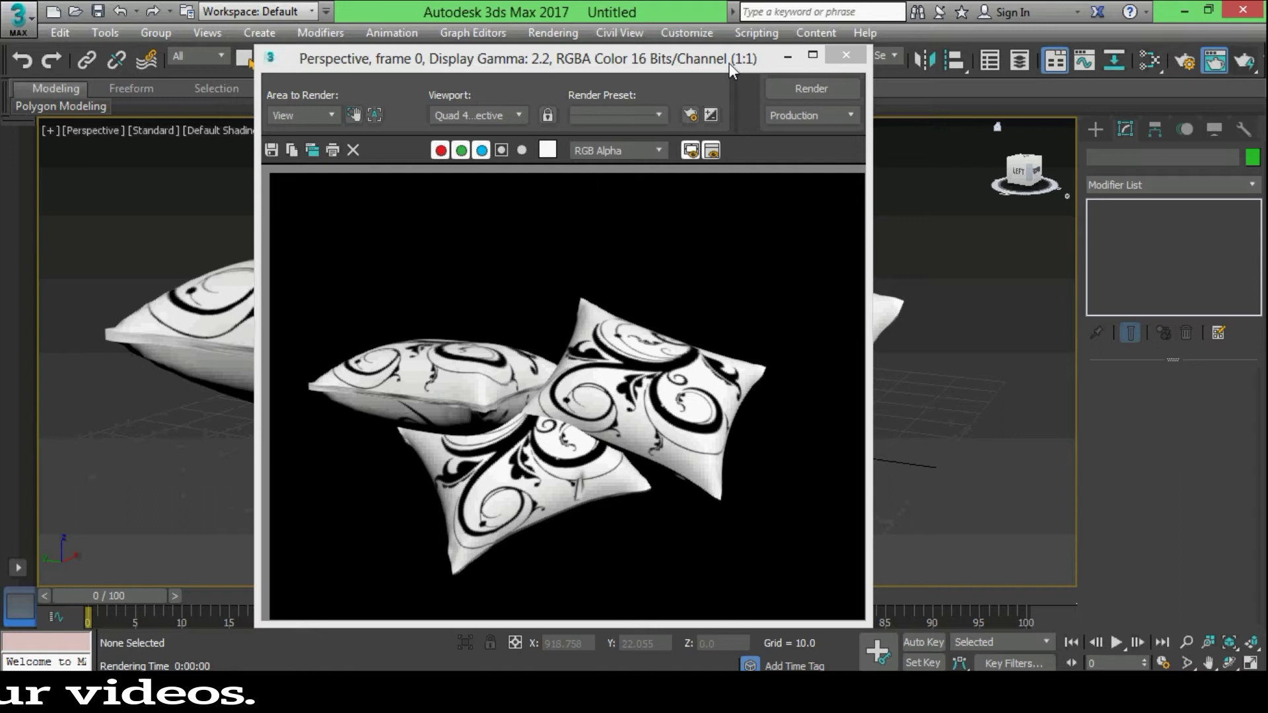
pyautogui.moveTo(728, 62); pyautogui.dragTo(600, 61)
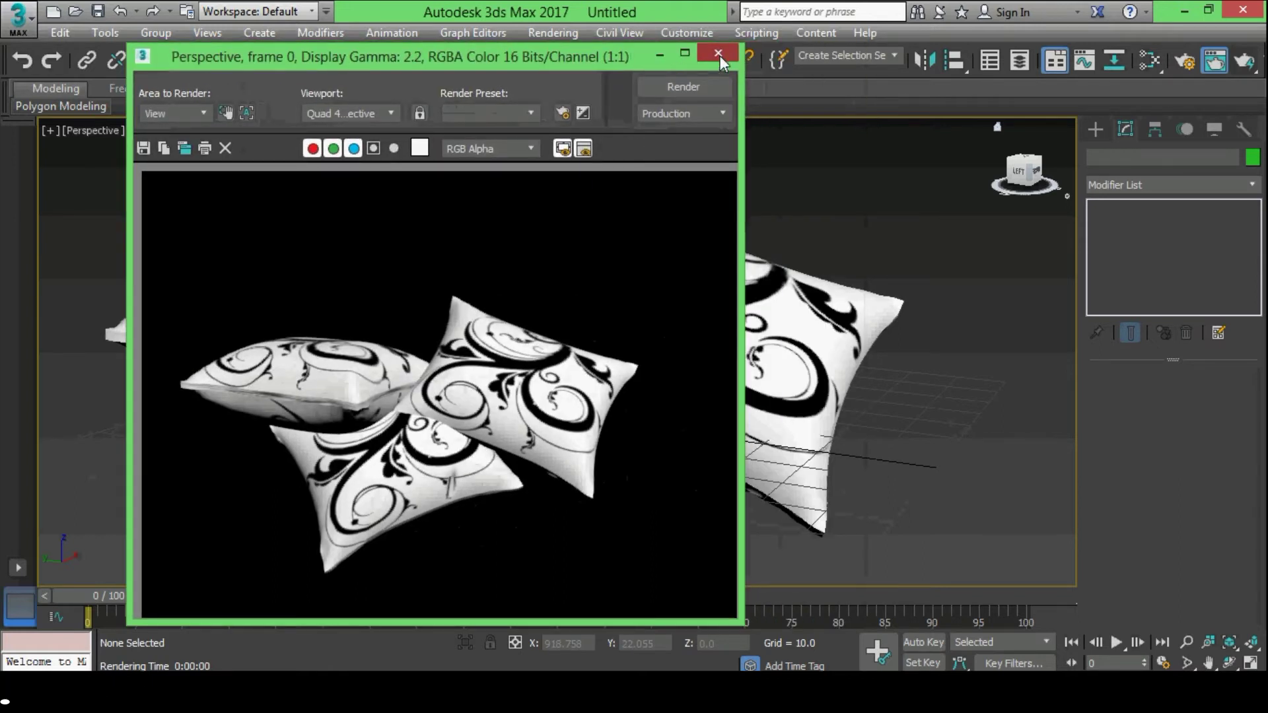
pyautogui.click(719, 55)
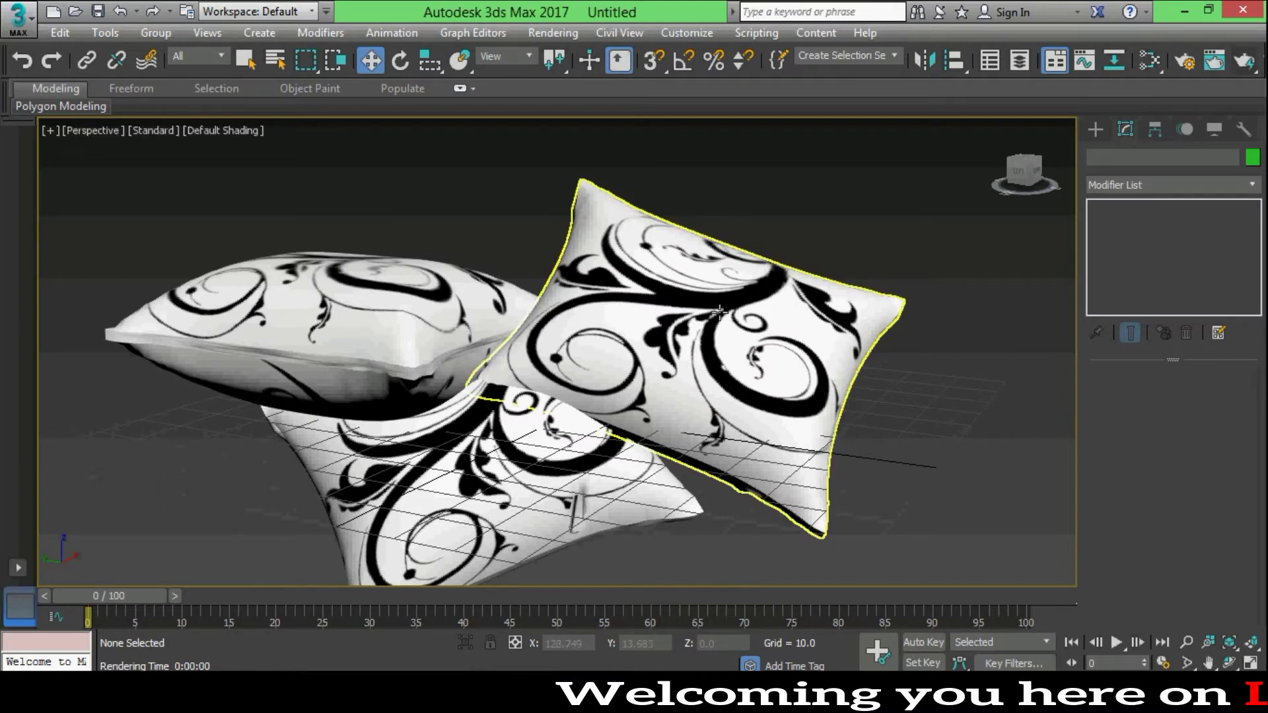
# Delete the swirl Map #2 node and create a new standard Material #45
pyautogui.click(1150, 61)
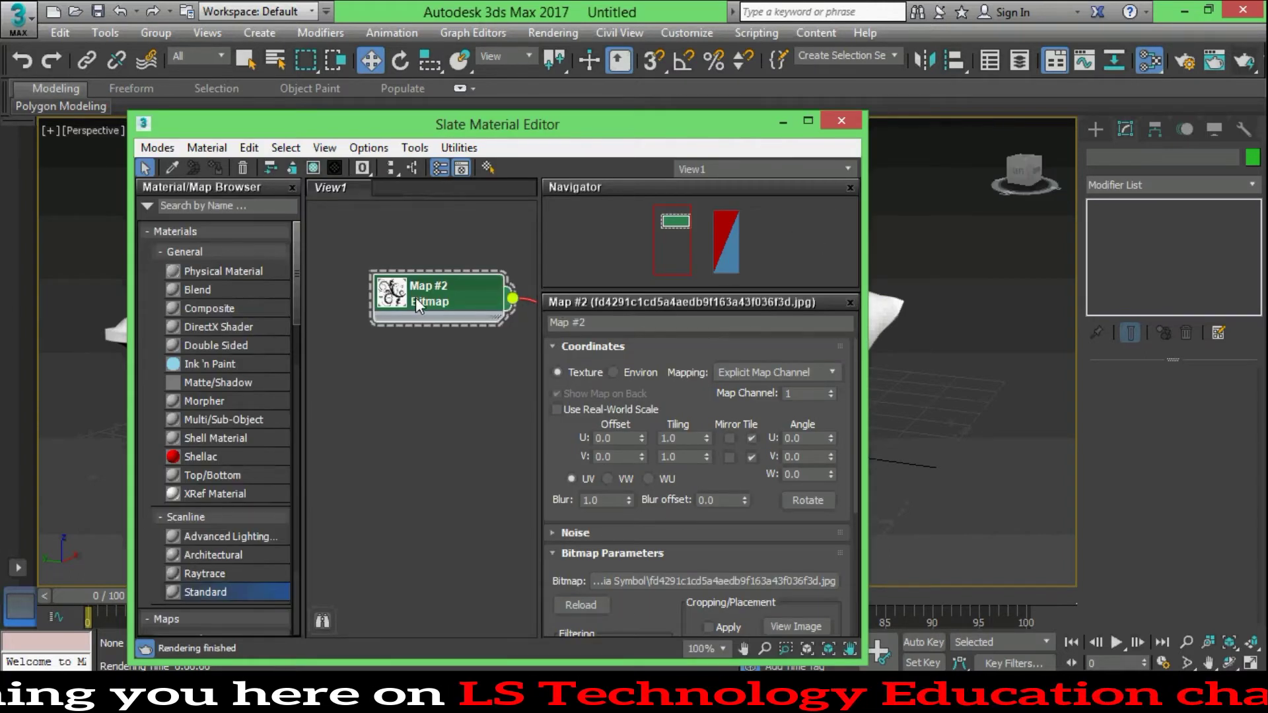
pyautogui.press('Delete')
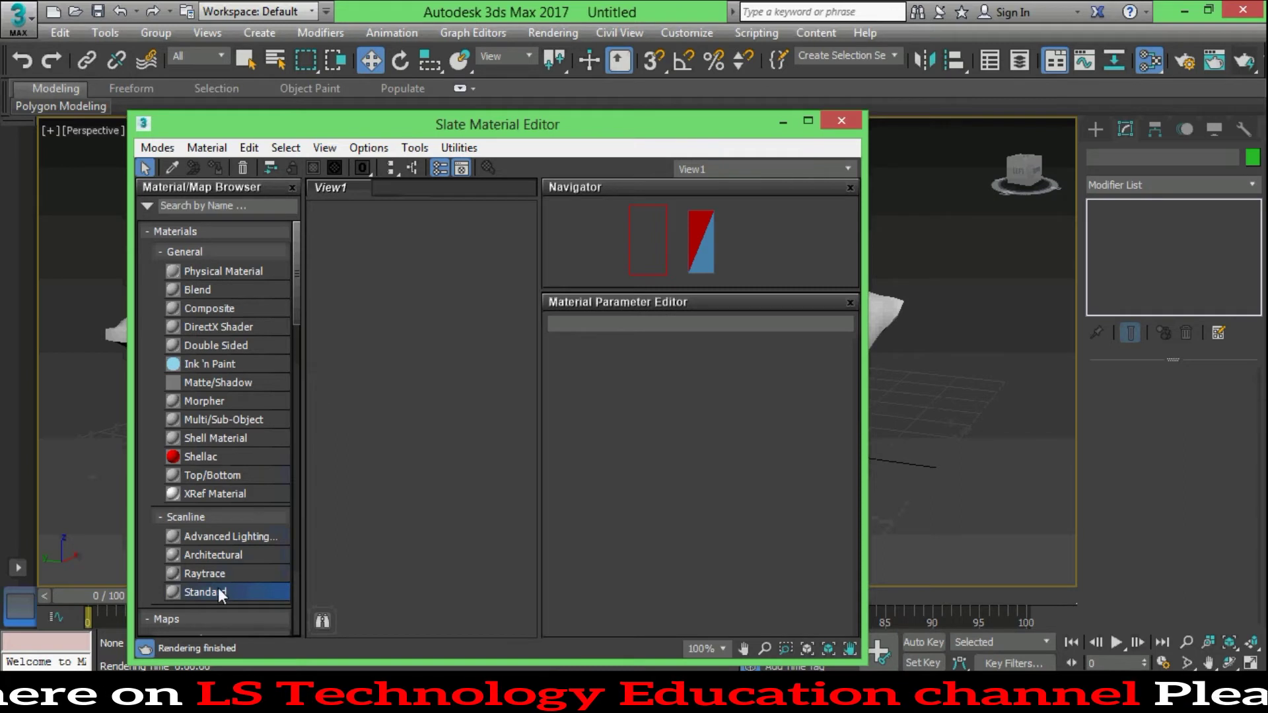
pyautogui.doubleClick(204, 592)
pyautogui.doubleClick(396, 422)
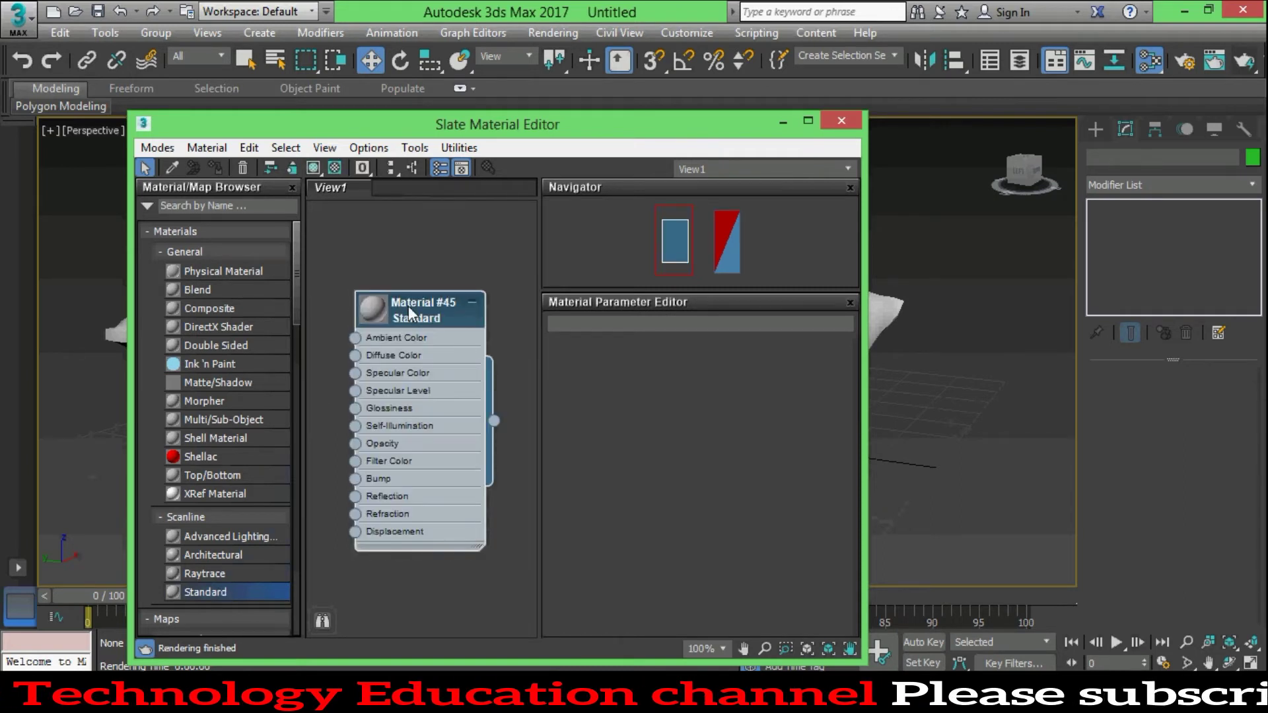
# Drive Material #45's diffuse colour with the green-yellow image map
pyautogui.click(682, 462)
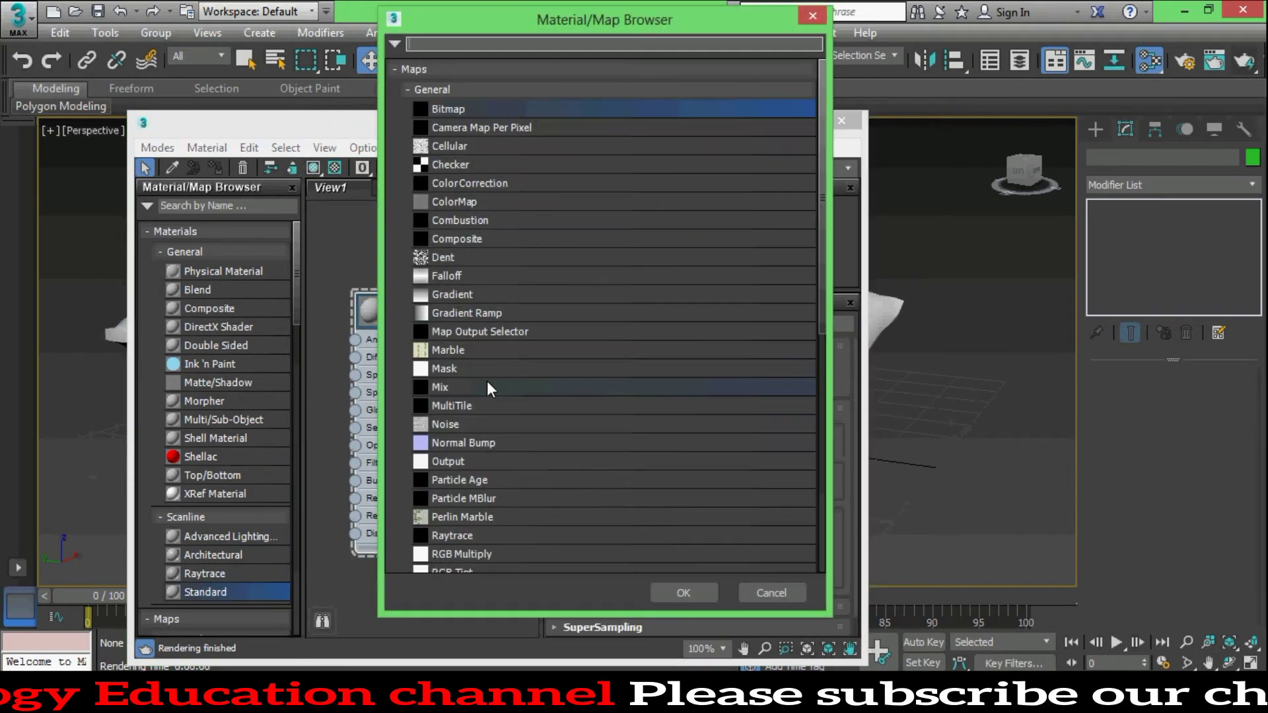
pyautogui.scroll(-3, 466, 366)
pyautogui.scroll(-1, 467, 366)
pyautogui.click(452, 478)
pyautogui.click(680, 593)
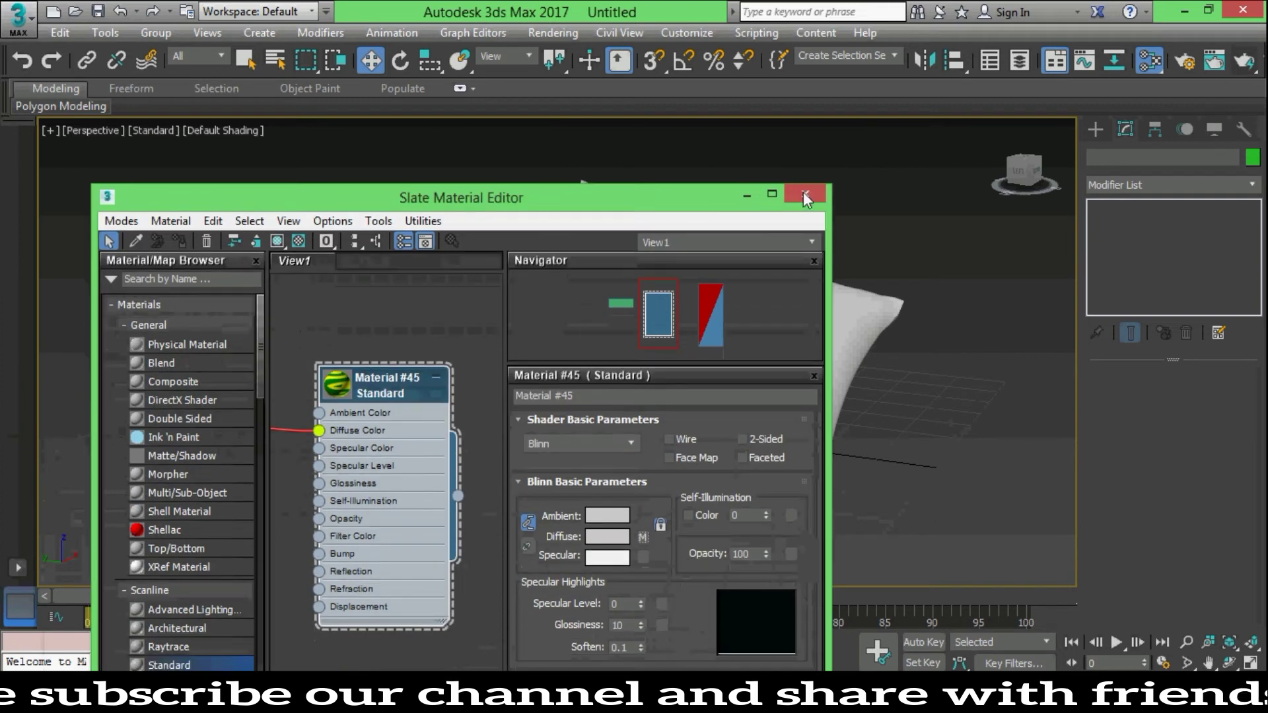
pyautogui.click(822, 109)
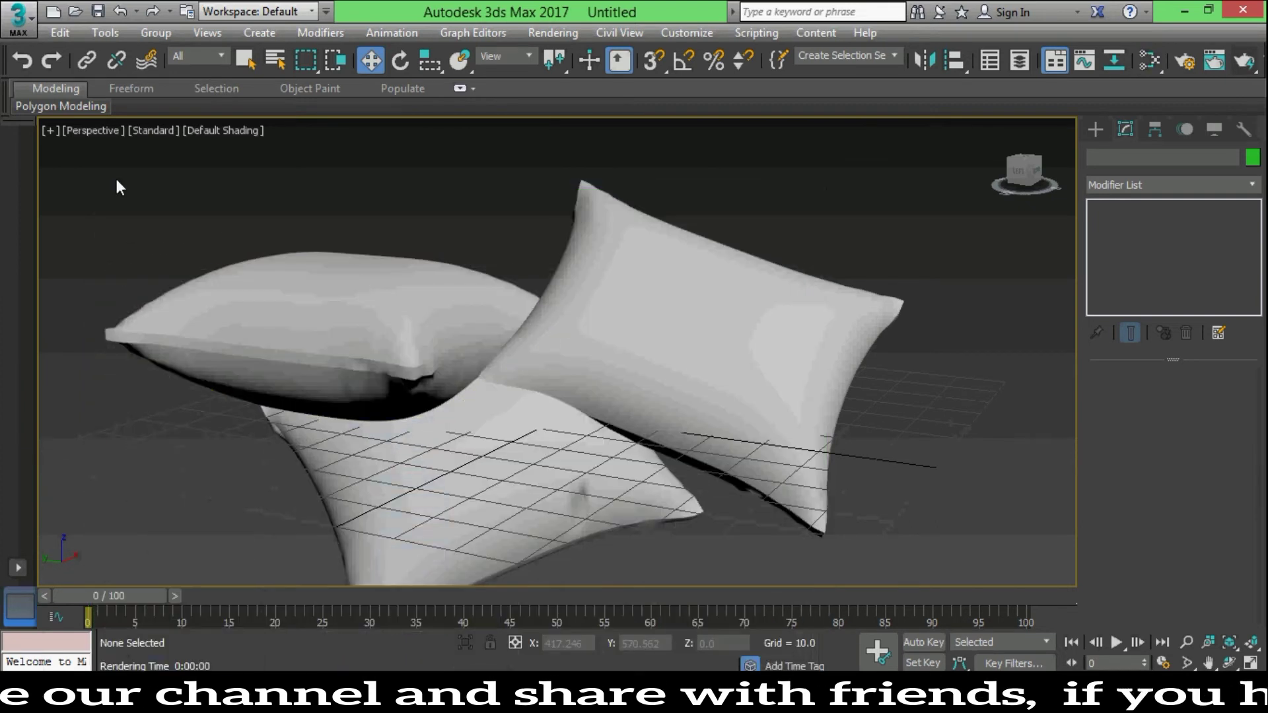
# Apply Material #45 to all three pillows, shown shaded in the viewport, then deselect
pyautogui.moveTo(109, 169); pyautogui.dragTo(181, 493)
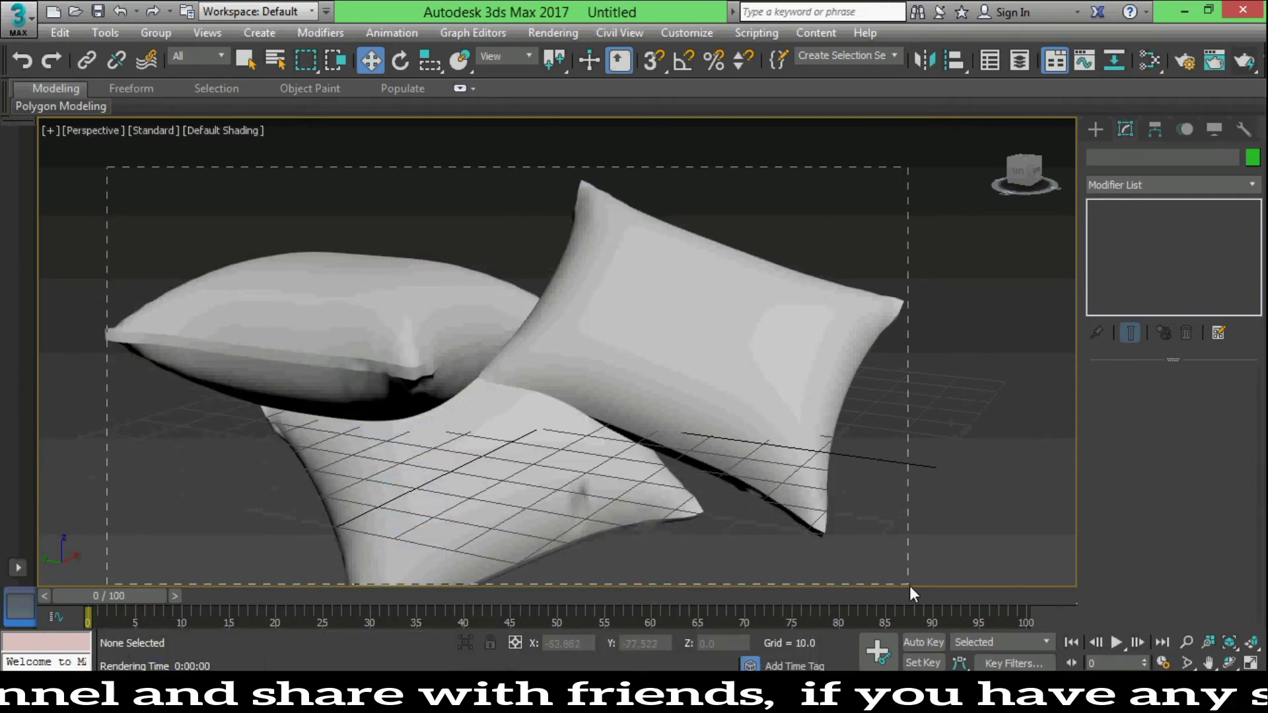
pyautogui.moveTo(403, 533); pyautogui.dragTo(910, 585)
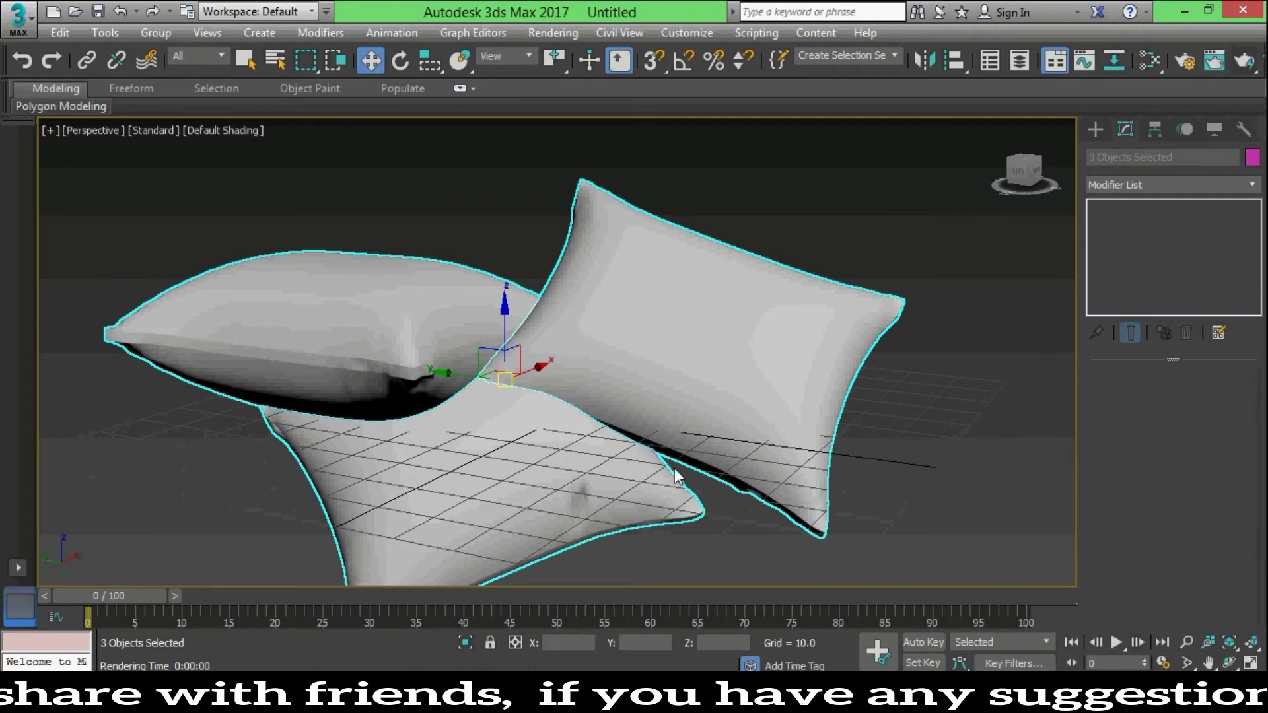
pyautogui.click(1150, 60)
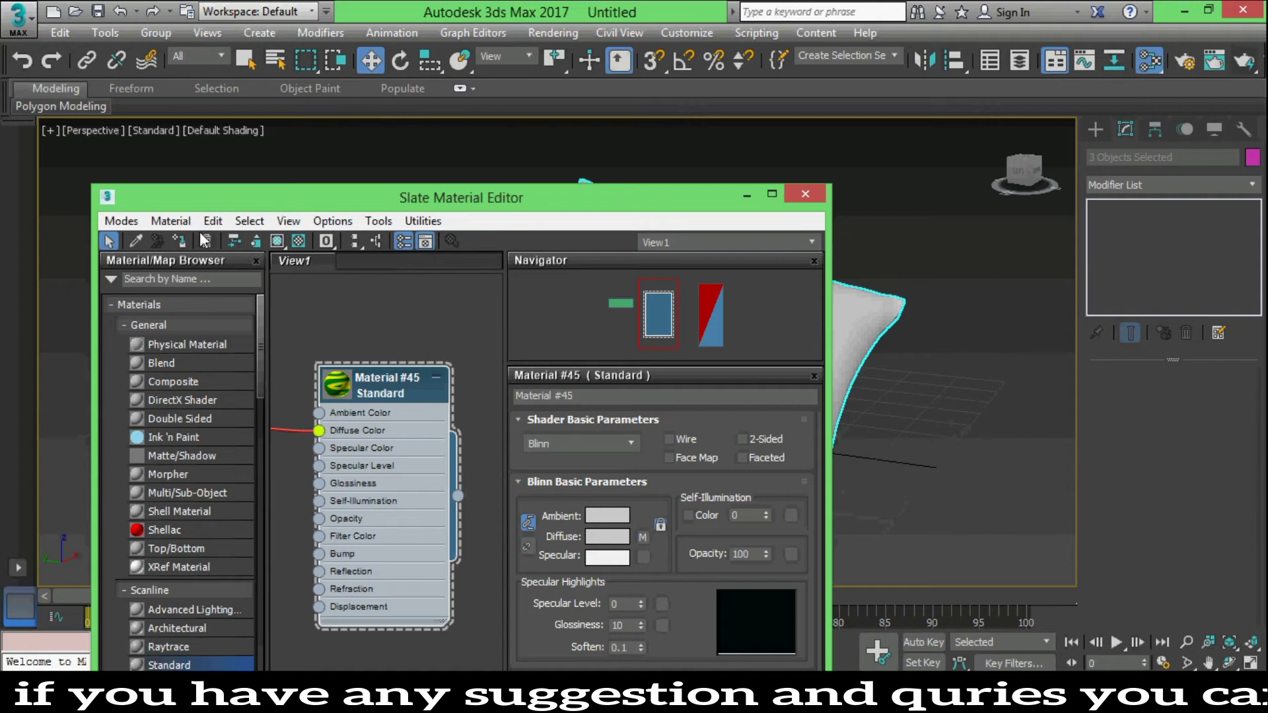
pyautogui.click(278, 242)
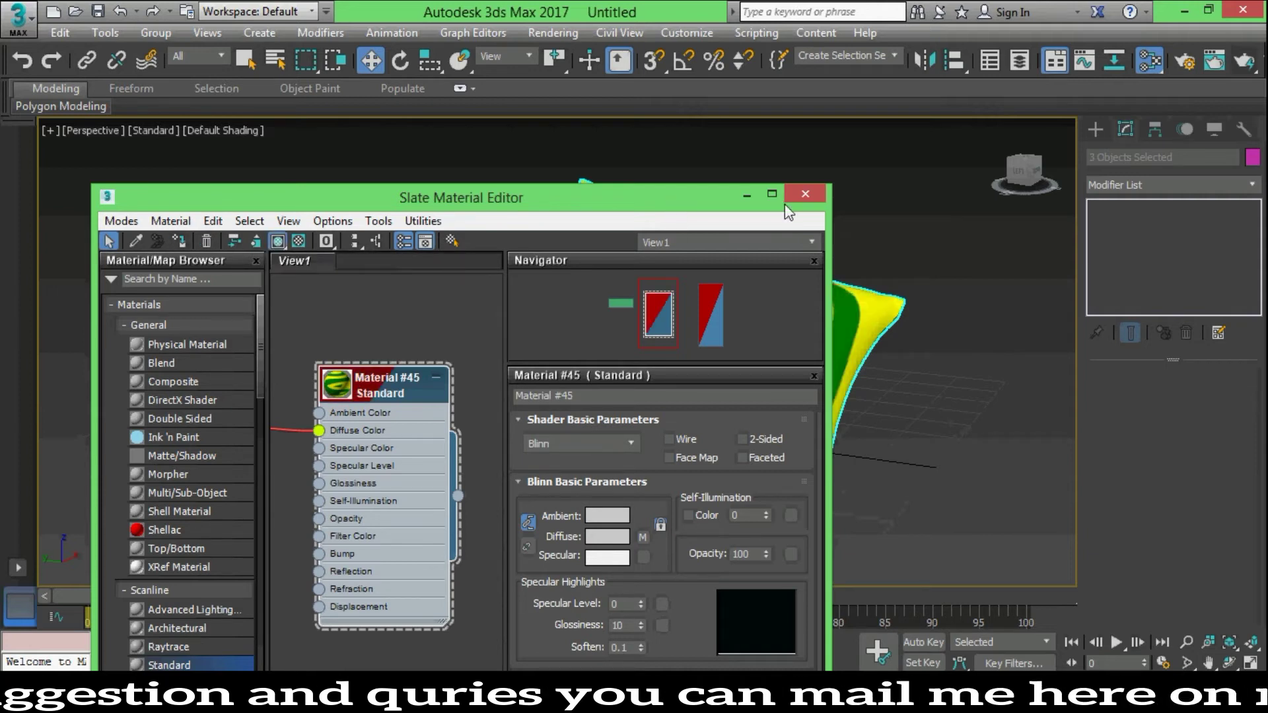
pyautogui.click(805, 193)
pyautogui.click(852, 201)
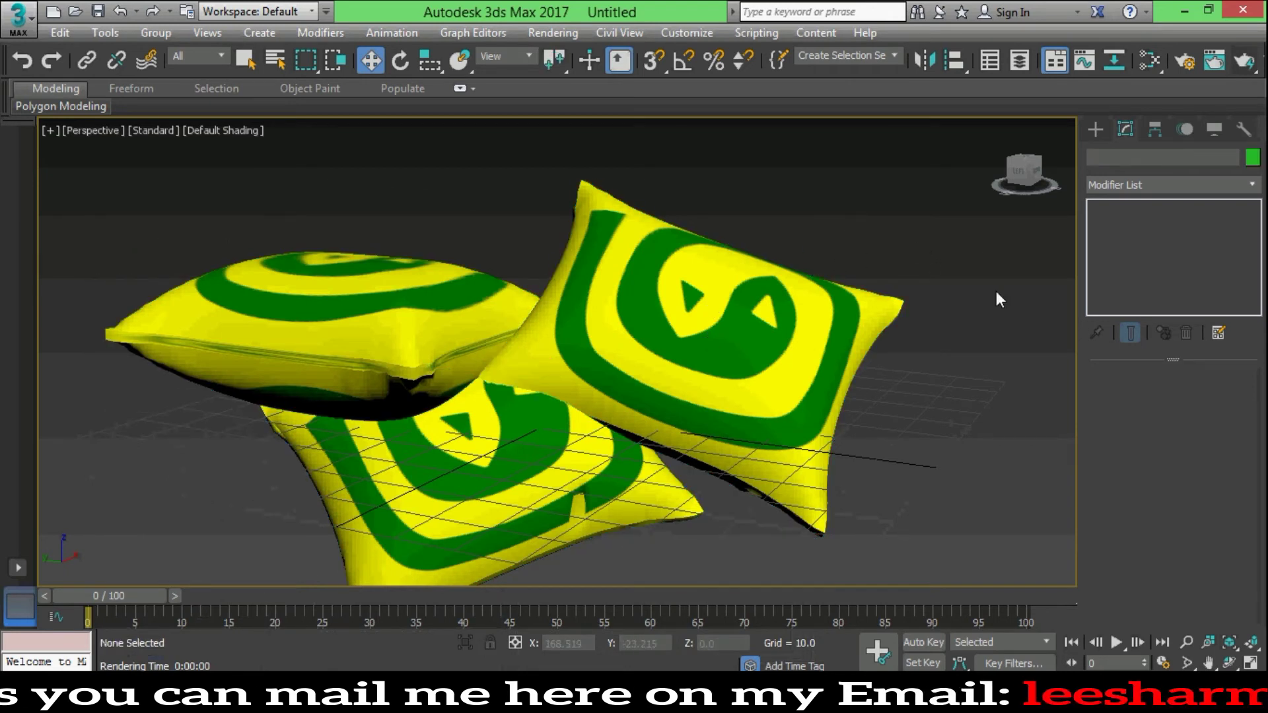
# Start a production render of the perspective view with the green-and-yellow pillows
pyautogui.click(1245, 61)
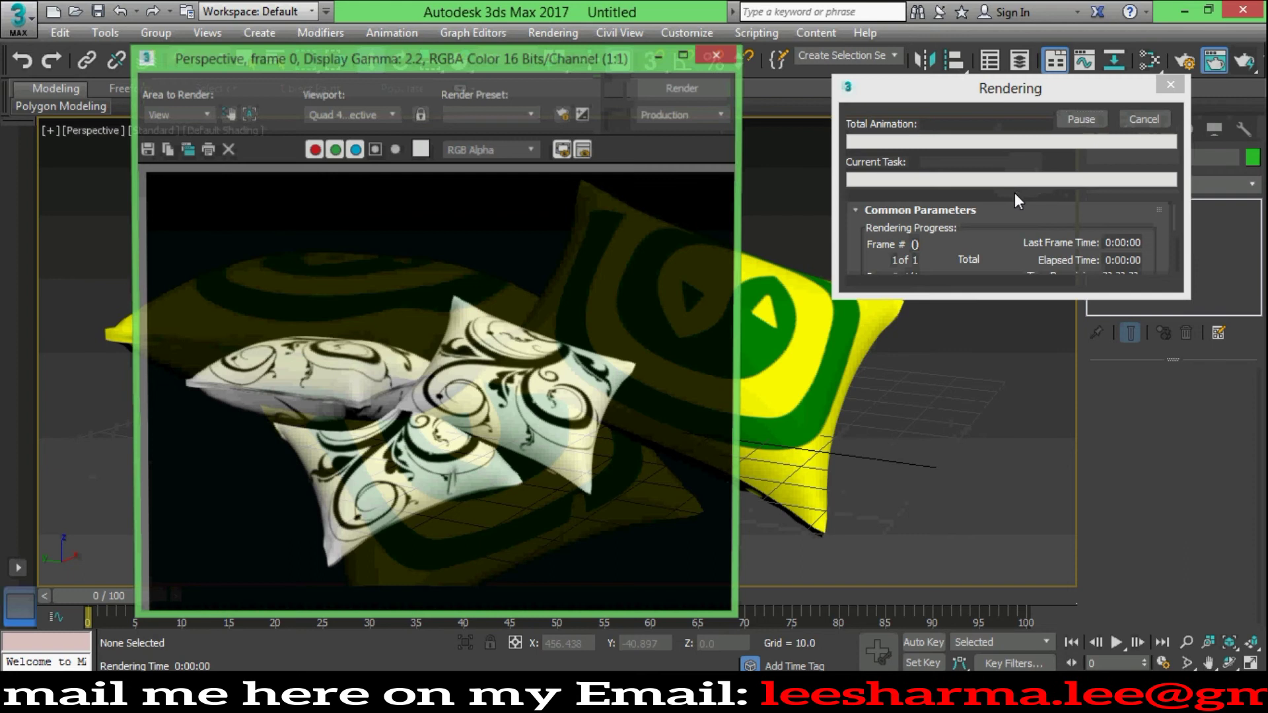